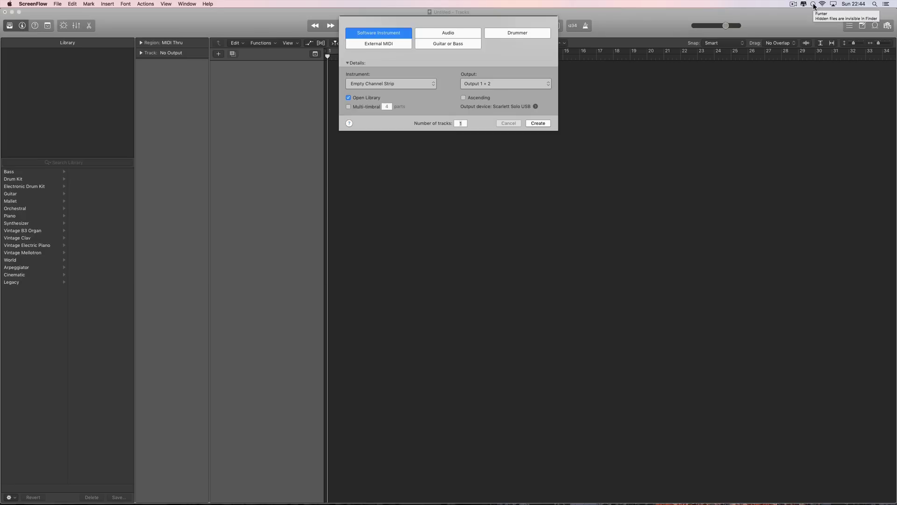
View the Funter utility's hidden-files option and close the utility
{"action": "left_click", "coordinate": [813, 4]}
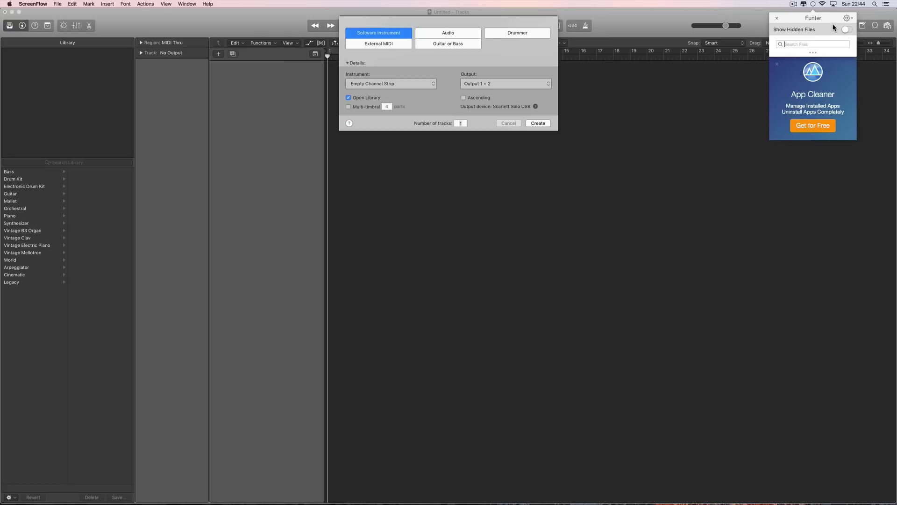
{"action": "left_click", "coordinate": [813, 4]}
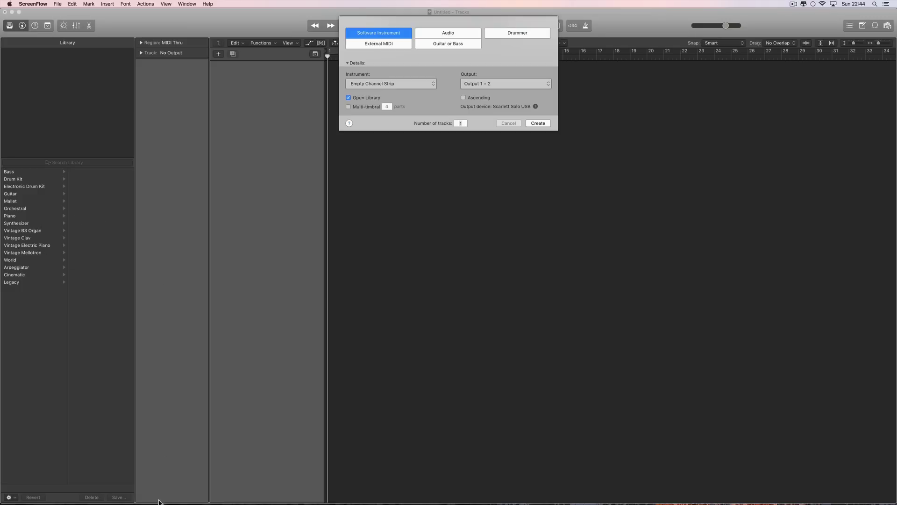
Switch to Finder and open the Applications folder
{"action": "left_click", "coordinate": [149, 488]}
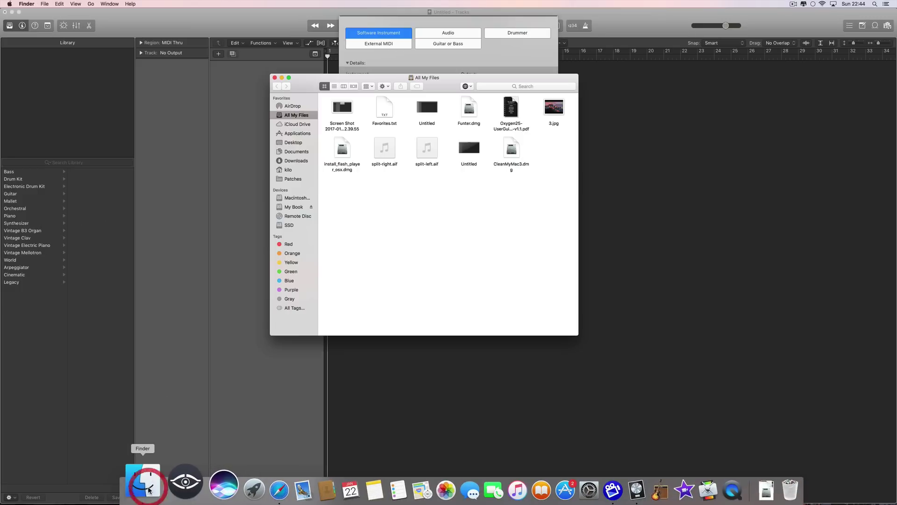
{"action": "left_click_drag", "start_coordinate": [300, 86], "coordinate": [266, 116]}
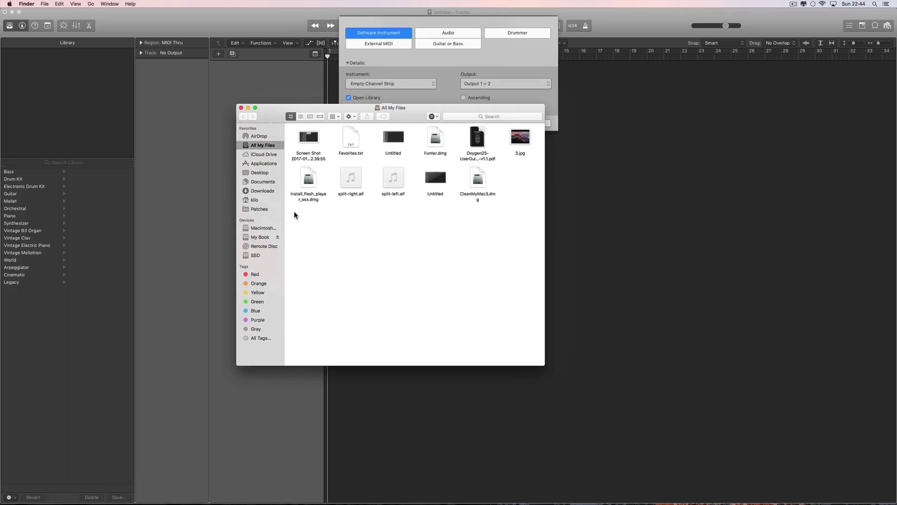
{"action": "left_click", "coordinate": [268, 163]}
{"action": "left_click_drag", "start_coordinate": [277, 113], "coordinate": [224, 86]}
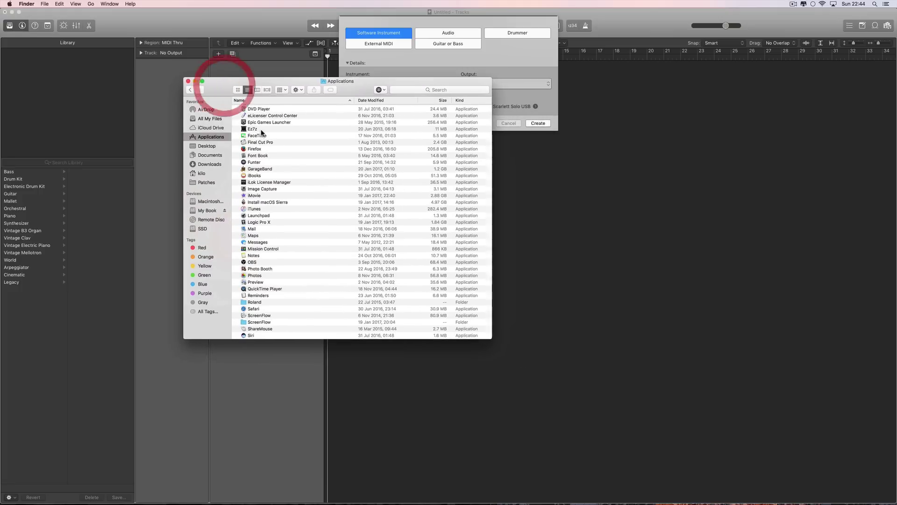
Show the package contents of Logic Pro X and open the Resources folder inside Contents
{"action": "left_click", "coordinate": [263, 224]}
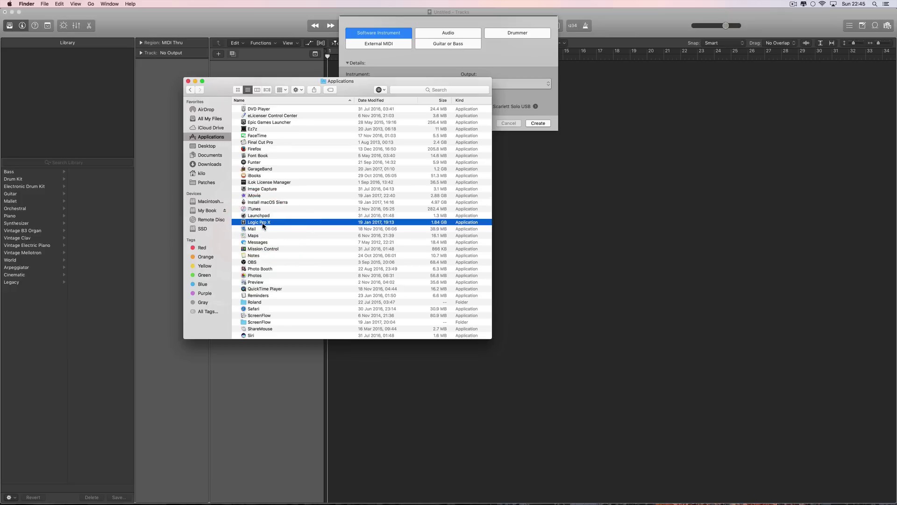
{"action": "right_click", "coordinate": [263, 225]}
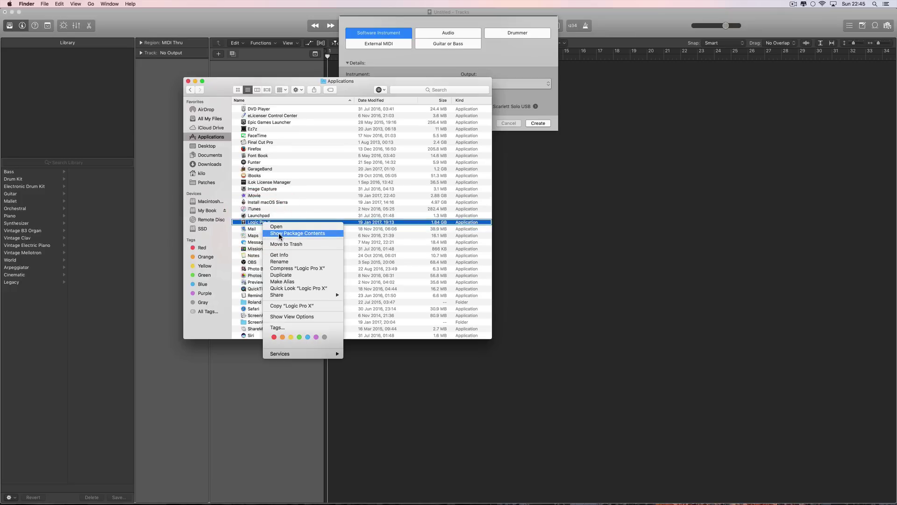
{"action": "left_click", "coordinate": [279, 233]}
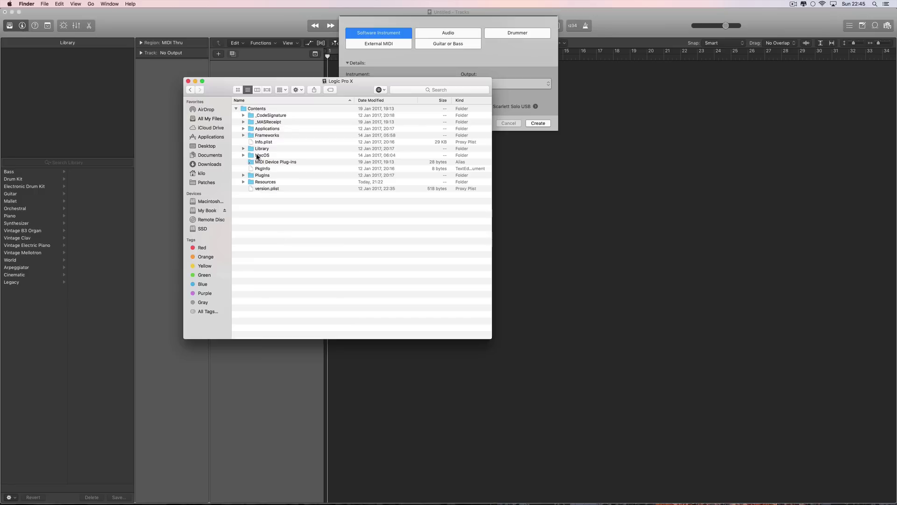
{"action": "left_click", "coordinate": [236, 109]}
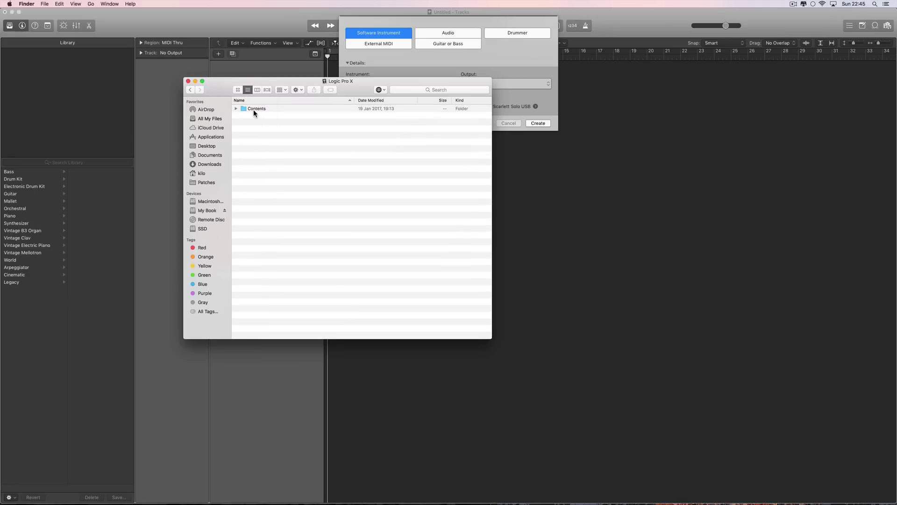
{"action": "left_click", "coordinate": [236, 109]}
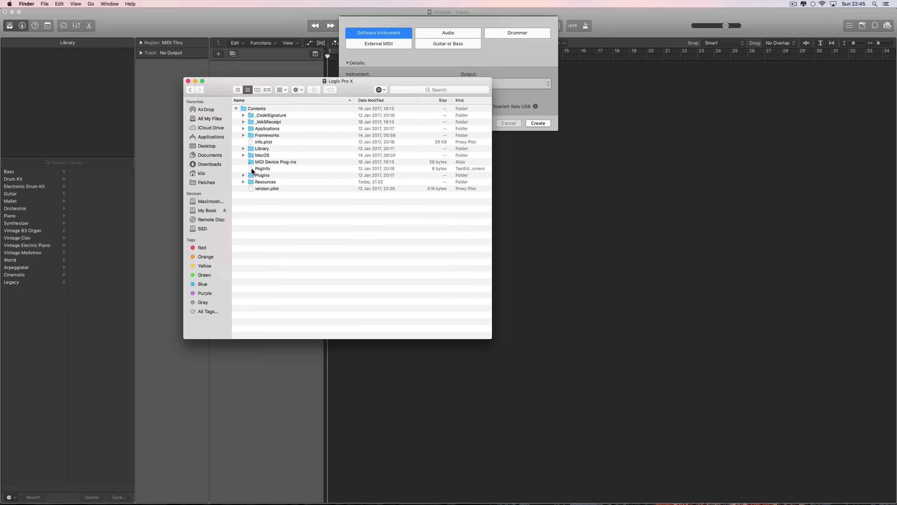
{"action": "left_click", "coordinate": [251, 184]}
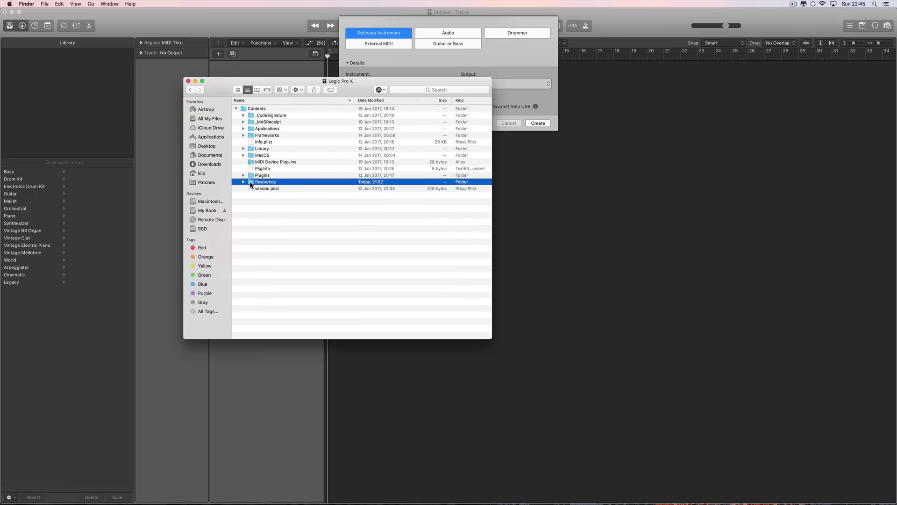
{"action": "double_click", "coordinate": [250, 182]}
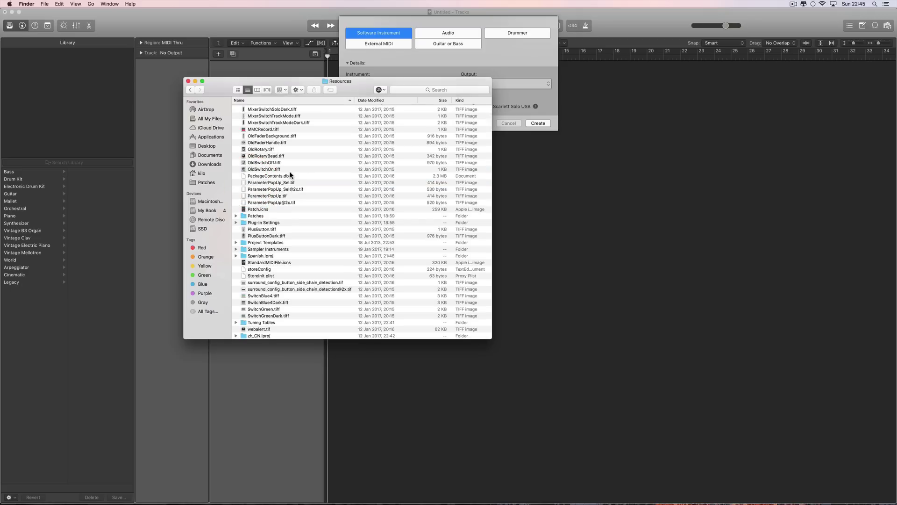
Locate and select the Patches folder within the Resources folder
{"action": "scroll", "coordinate": [290, 171], "scroll_direction": "up", "scroll_amount": 20}
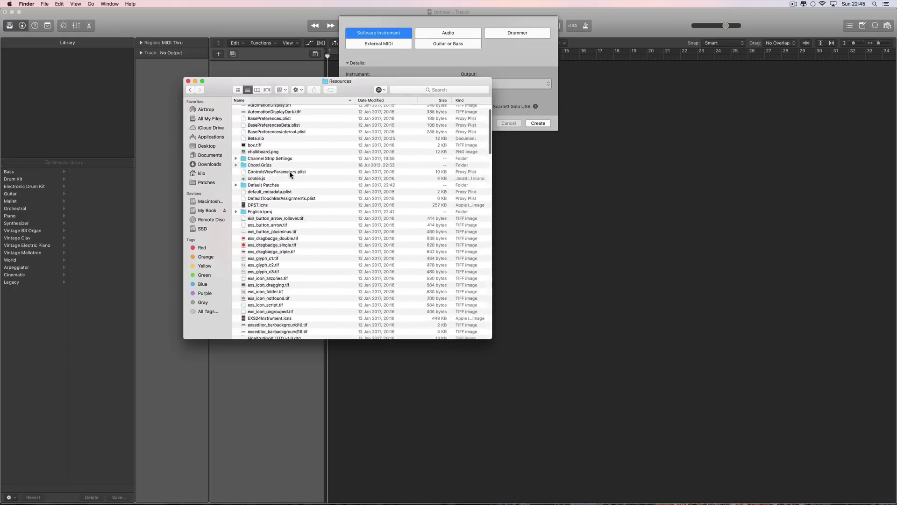
{"action": "scroll", "coordinate": [290, 171], "scroll_direction": "down", "scroll_amount": 15}
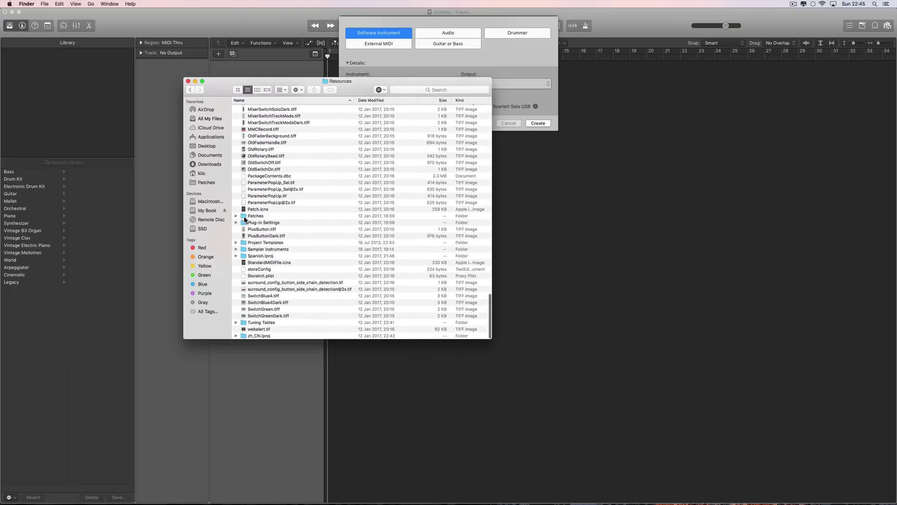
{"action": "left_click", "coordinate": [244, 217]}
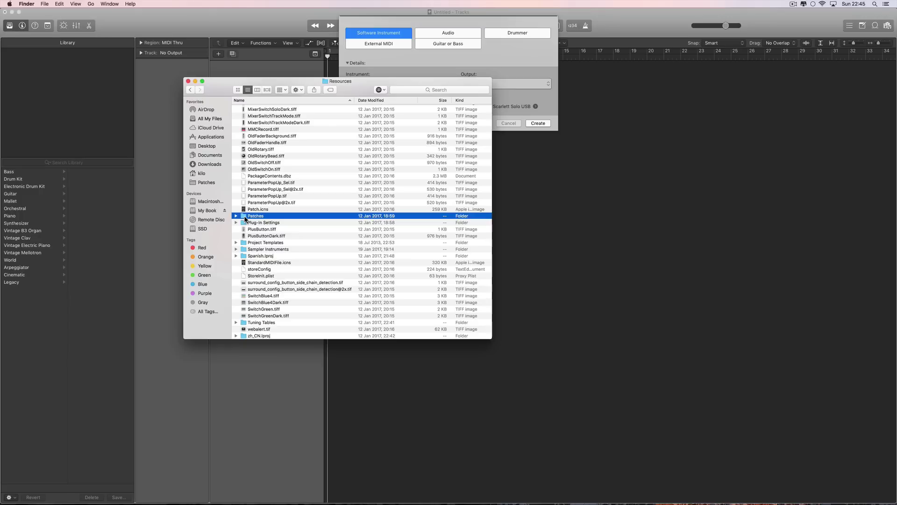
{"action": "left_click_drag", "start_coordinate": [218, 92], "coordinate": [264, 96]}
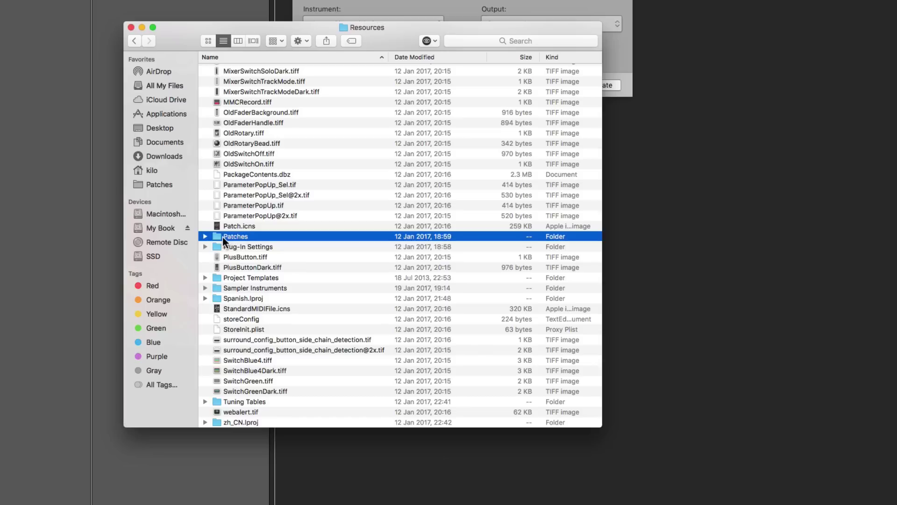
{"action": "left_click_drag", "start_coordinate": [217, 236], "coordinate": [196, 210]}
Expand the Patches folder and examine its Audio, Aux, Instrument and Output subfolders
{"action": "left_click", "coordinate": [206, 236]}
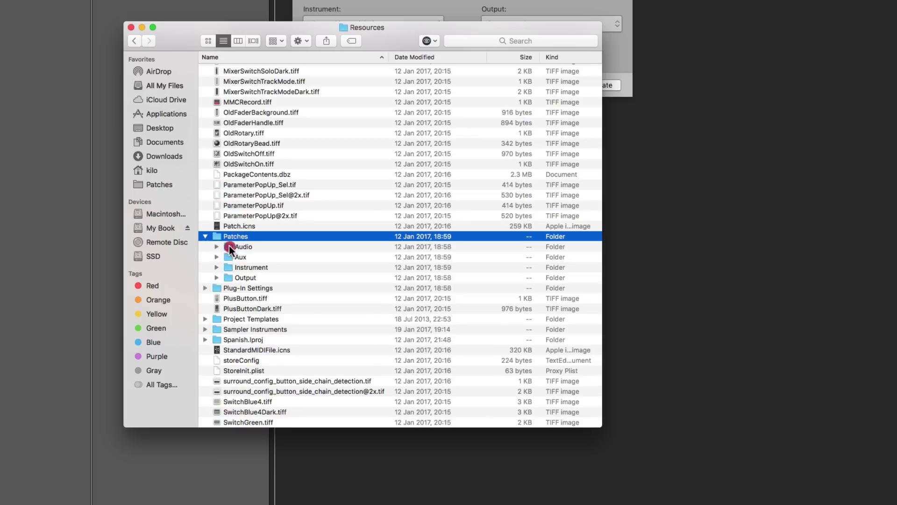
{"action": "left_click", "coordinate": [229, 246]}
{"action": "left_click", "coordinate": [232, 267]}
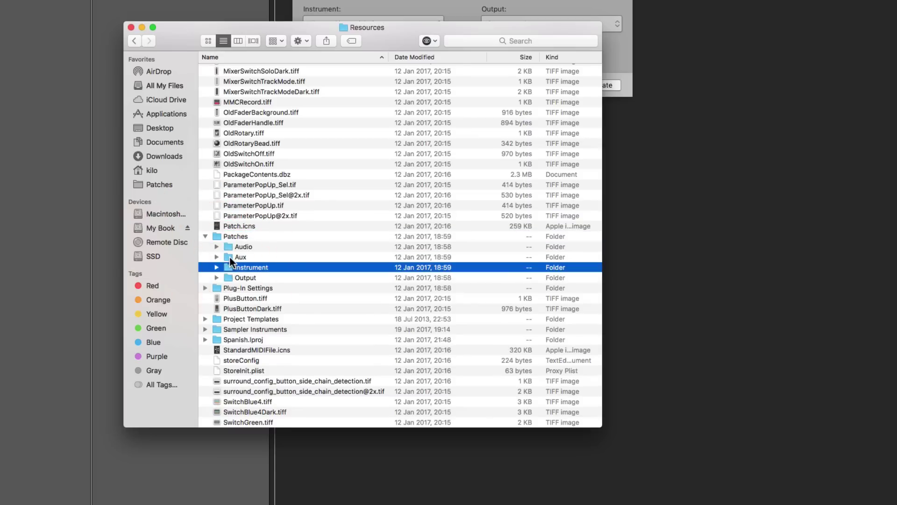
{"action": "left_click", "coordinate": [229, 257]}
{"action": "left_click", "coordinate": [229, 277]}
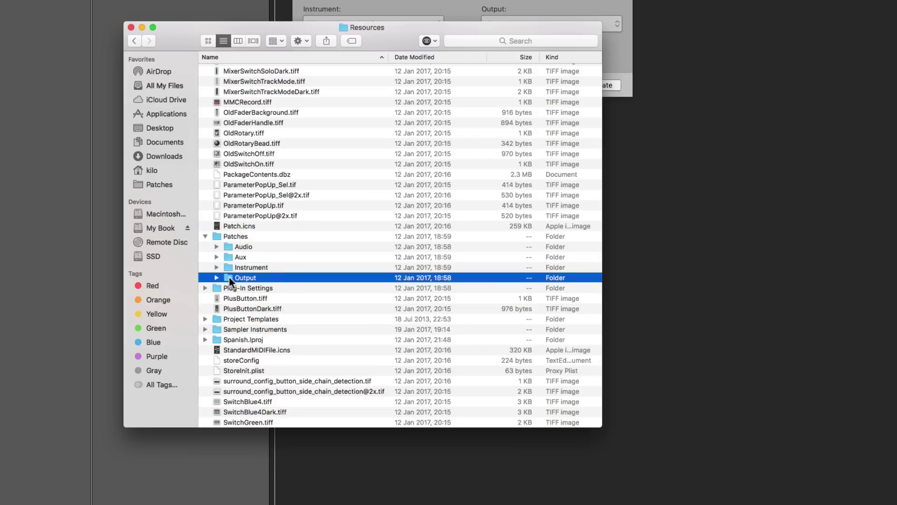
Open the Patches folder from the Finder favorites and close the Finder window
{"action": "left_click", "coordinate": [217, 236]}
{"action": "left_click", "coordinate": [137, 186]}
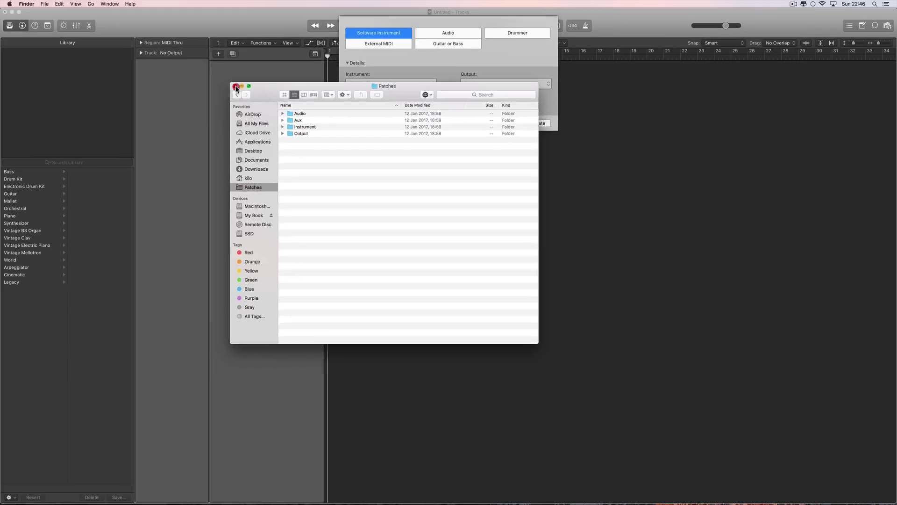
{"action": "left_click", "coordinate": [131, 28]}
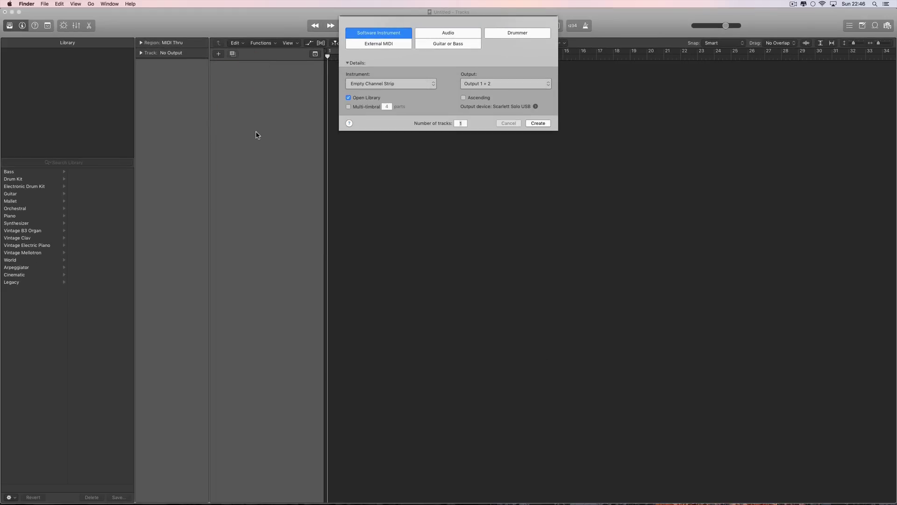
Switch to Logic Pro X and create one audio track using Input 1 and Output 1 + 2
{"action": "left_click", "coordinate": [444, 34]}
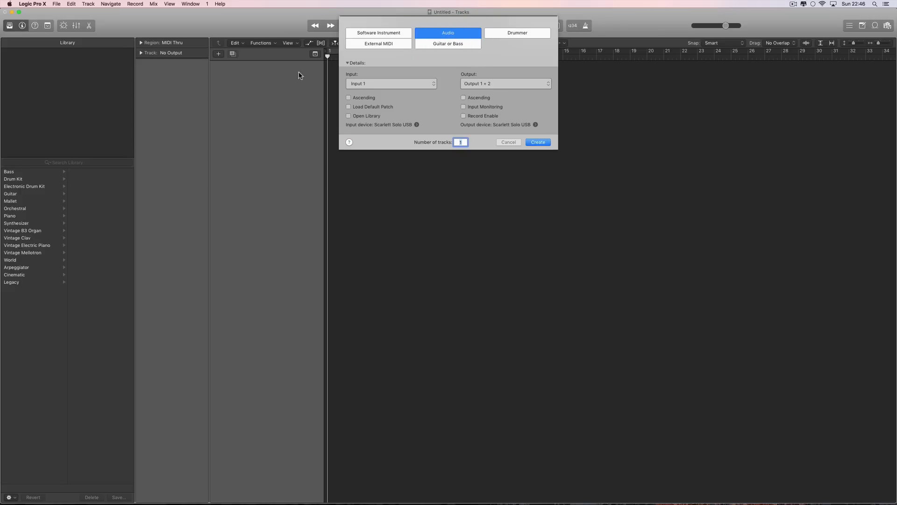
{"action": "left_click", "coordinate": [538, 142]}
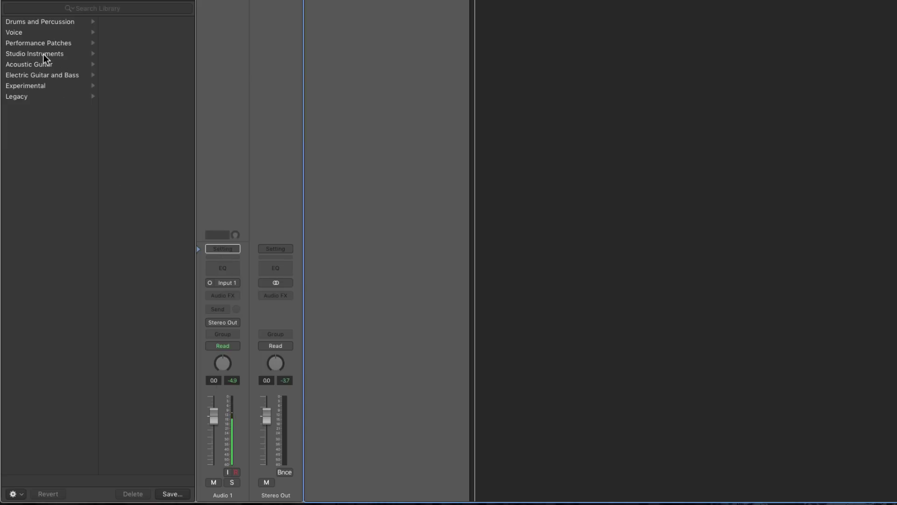
View the channel strip setting options of the Audio 1 track and dismiss them
{"action": "left_click", "coordinate": [228, 250]}
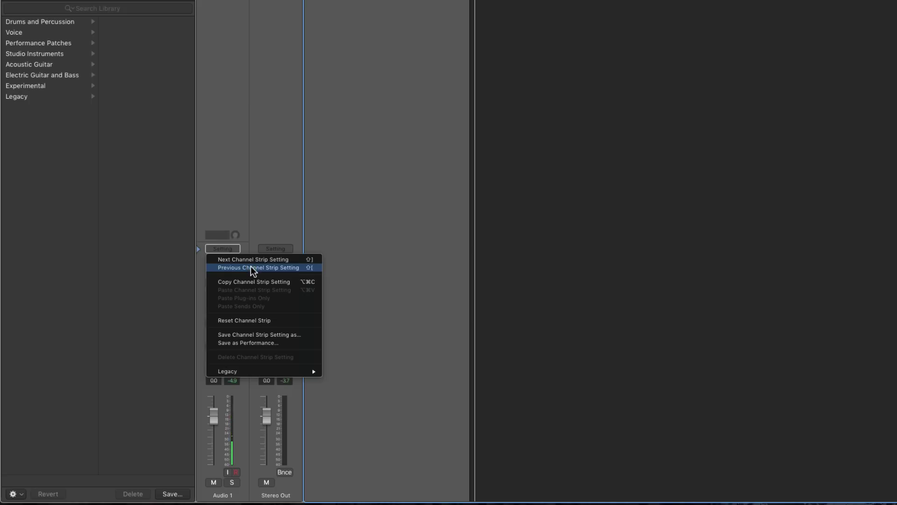
{"action": "left_click", "coordinate": [226, 224]}
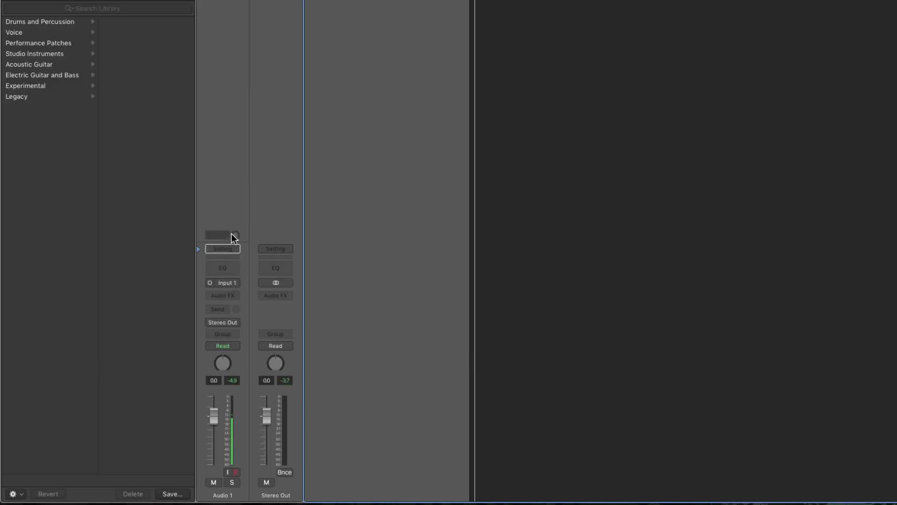
Insert a Noise Gate and a Compressor as audio effects on the Audio 1 channel strip
{"action": "left_click", "coordinate": [231, 295]}
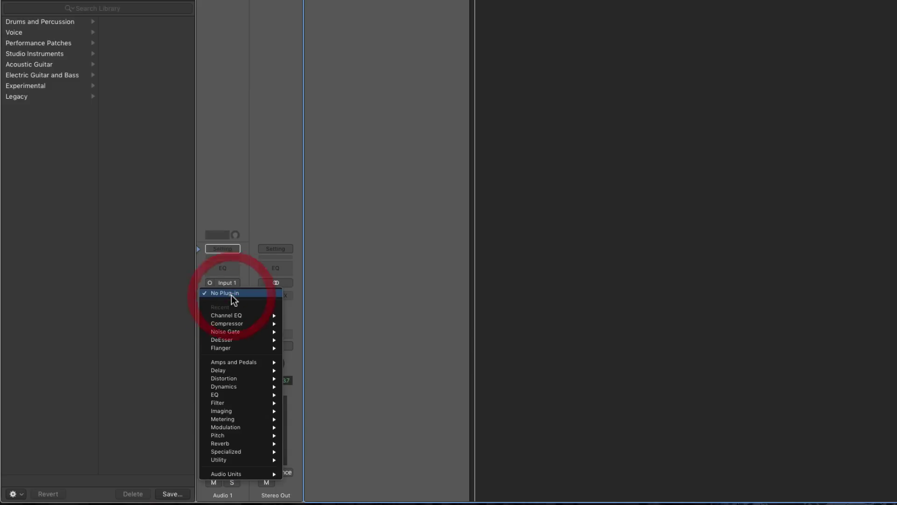
{"action": "mouse_move", "coordinate": [234, 331]}
{"action": "left_click", "coordinate": [299, 331]}
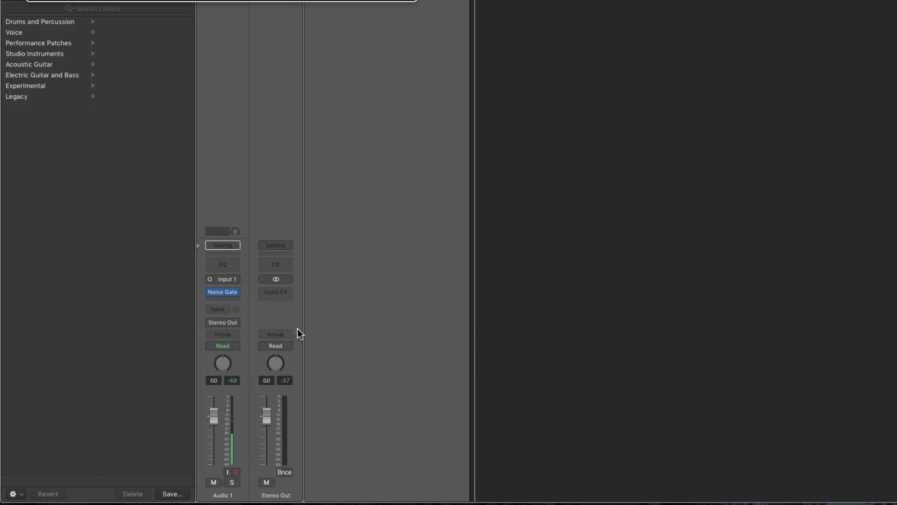
{"action": "left_click", "coordinate": [234, 299]}
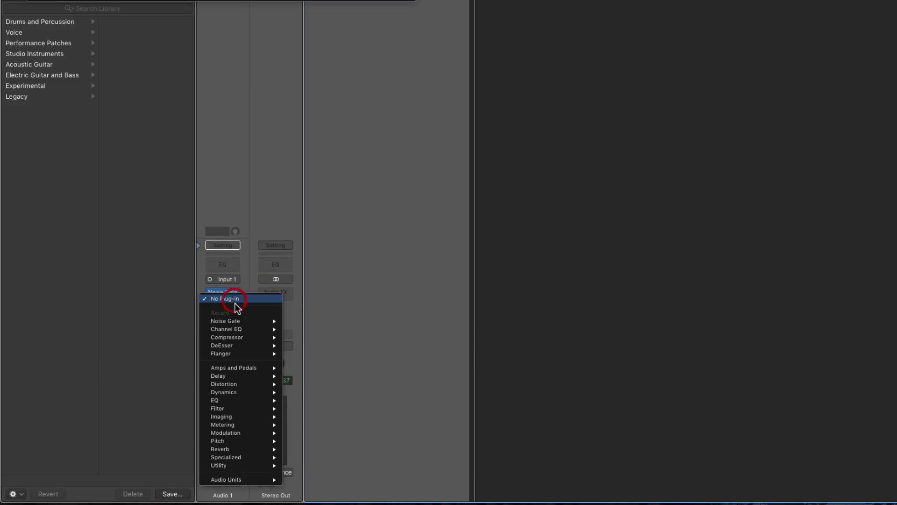
{"action": "mouse_move", "coordinate": [269, 337]}
{"action": "left_click", "coordinate": [300, 338]}
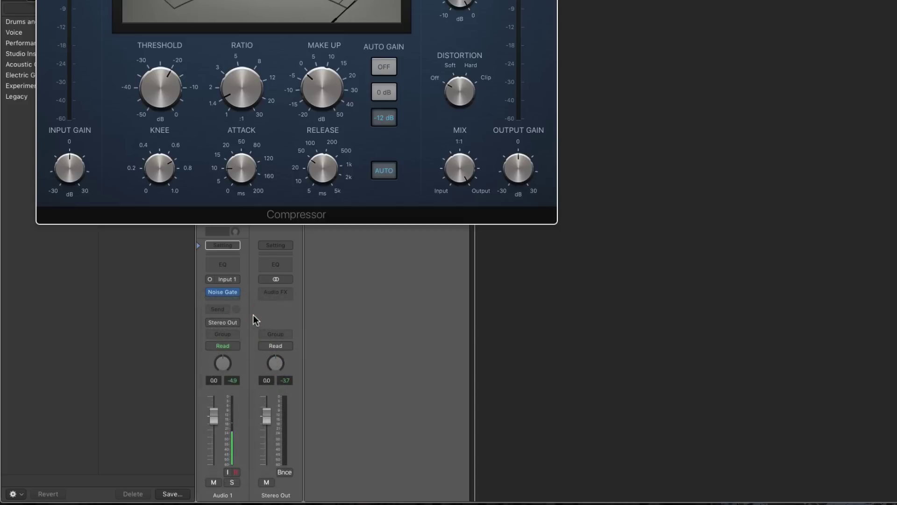
Add a Channel EQ below the Compressor on Audio 1 and close the open plug-in windows
{"action": "left_click", "coordinate": [231, 299]}
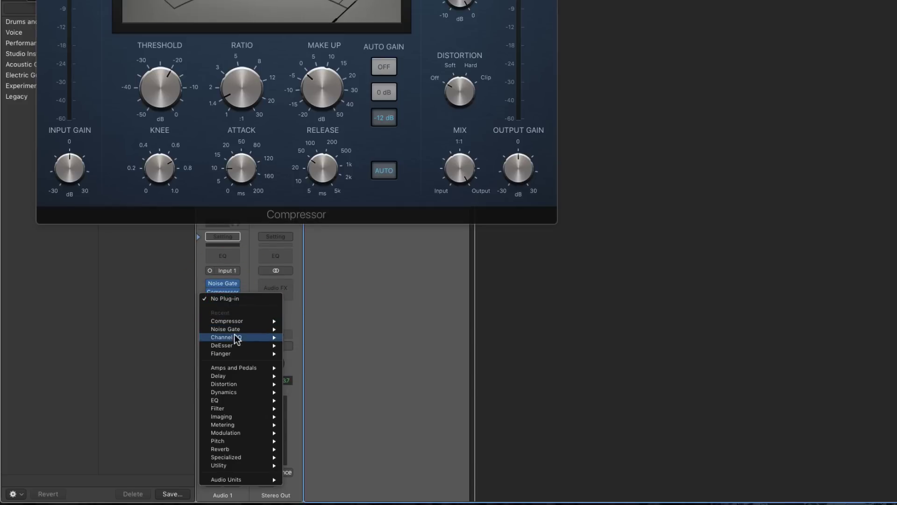
{"action": "mouse_move", "coordinate": [238, 337]}
{"action": "left_click", "coordinate": [299, 338]}
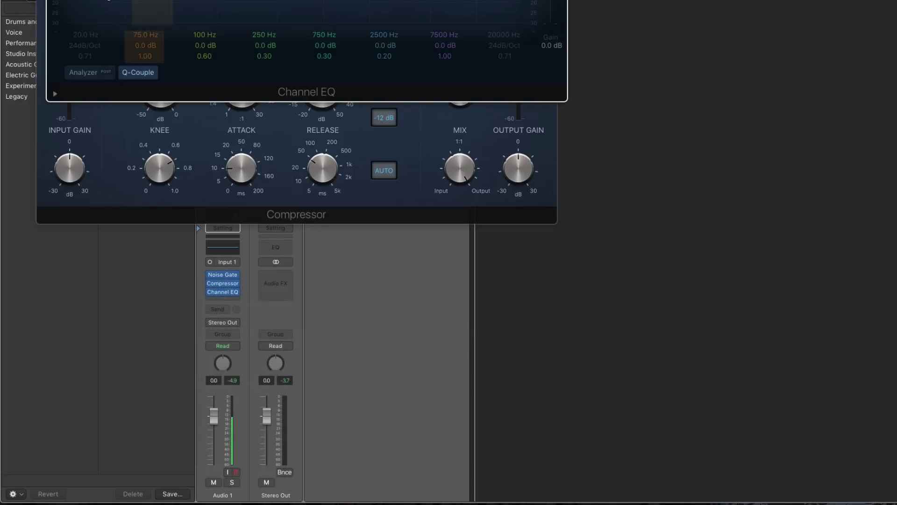
{"action": "key", "text": "super+w"}
{"action": "key", "text": "super+w"}
{"action": "key", "text": "super+w"}
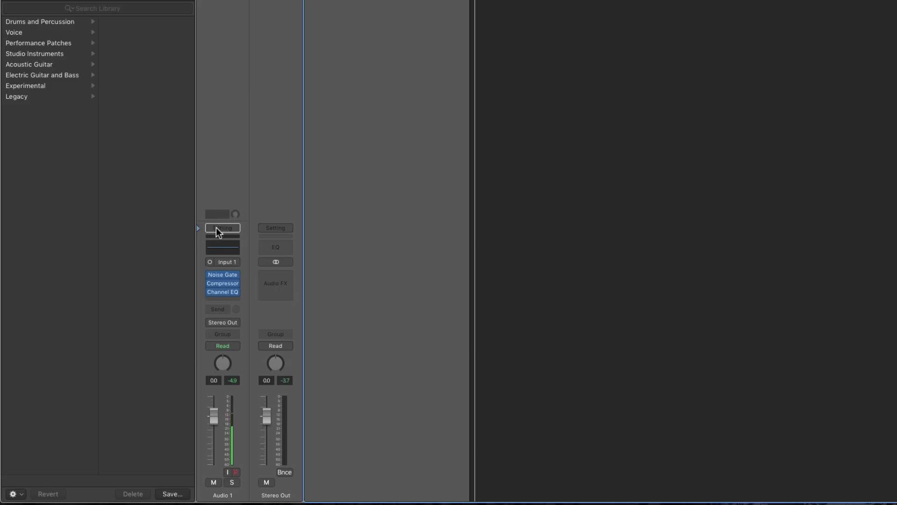
Browse the Noise Gate presets in the Library and the Compressor's Drums, Keyboards and Guitars preset categories
{"action": "left_click", "coordinate": [199, 275]}
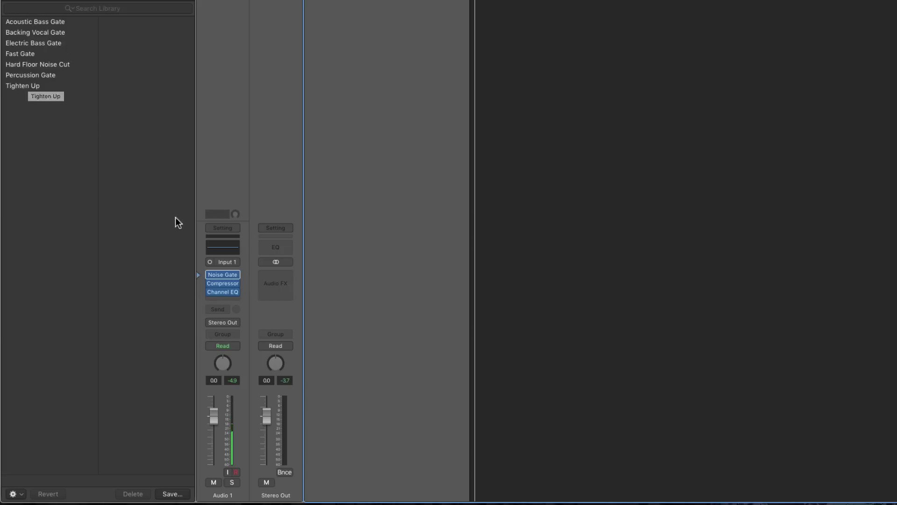
{"action": "left_click", "coordinate": [198, 284]}
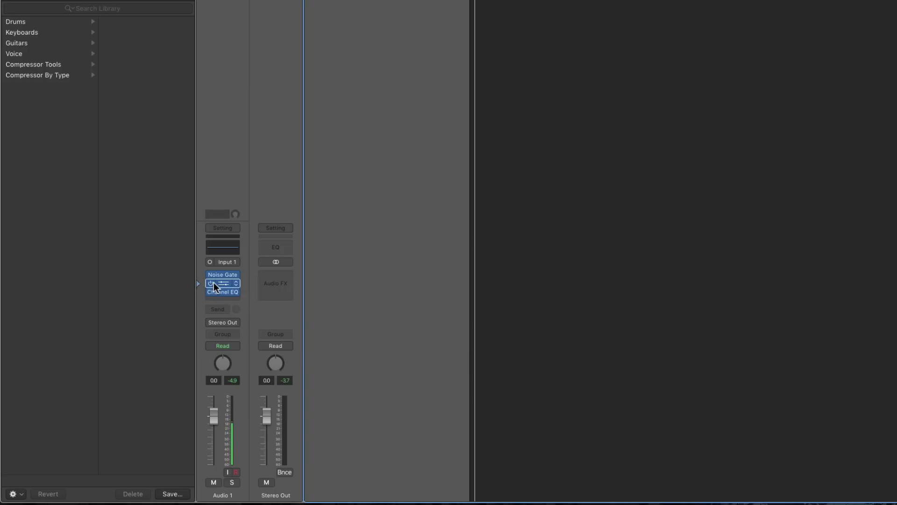
{"action": "left_click", "coordinate": [15, 23]}
{"action": "left_click", "coordinate": [16, 33]}
{"action": "left_click", "coordinate": [16, 42]}
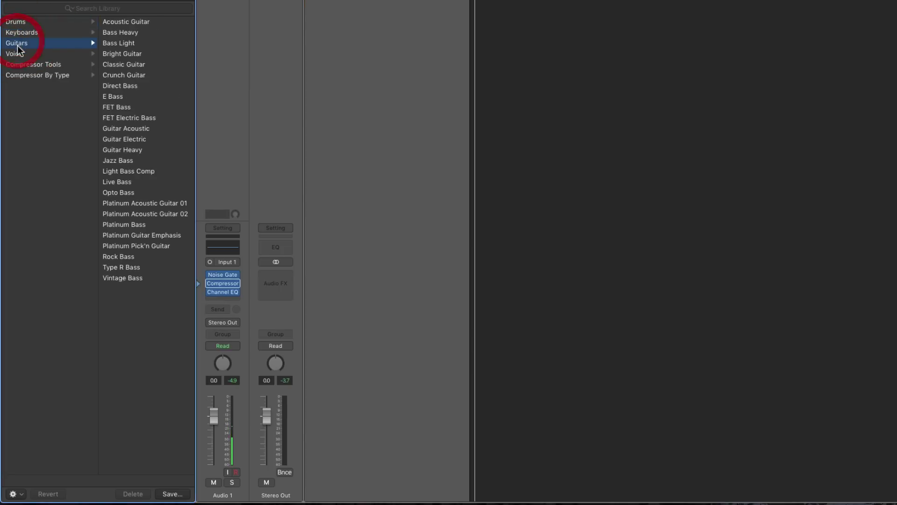
Browse the Compressor's Voice, Compressor Tools and Compressor By Type preset categories in the Library
{"action": "left_click", "coordinate": [18, 53]}
{"action": "left_click", "coordinate": [21, 64]}
{"action": "left_click", "coordinate": [24, 76]}
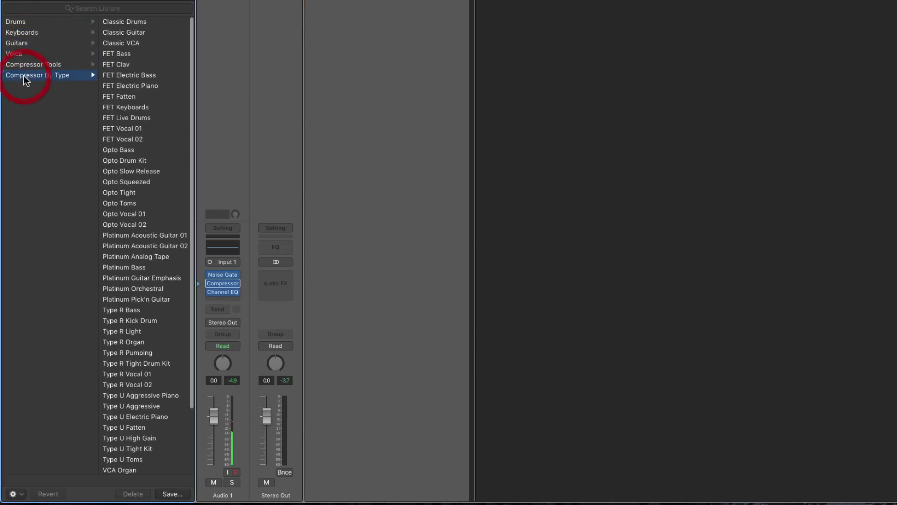
Show the Channel EQ presets in the Library and browse the Drums, Guitar, Horns, Voice, Mastering and EQ Tools categories
{"action": "mouse_move", "coordinate": [221, 293]}
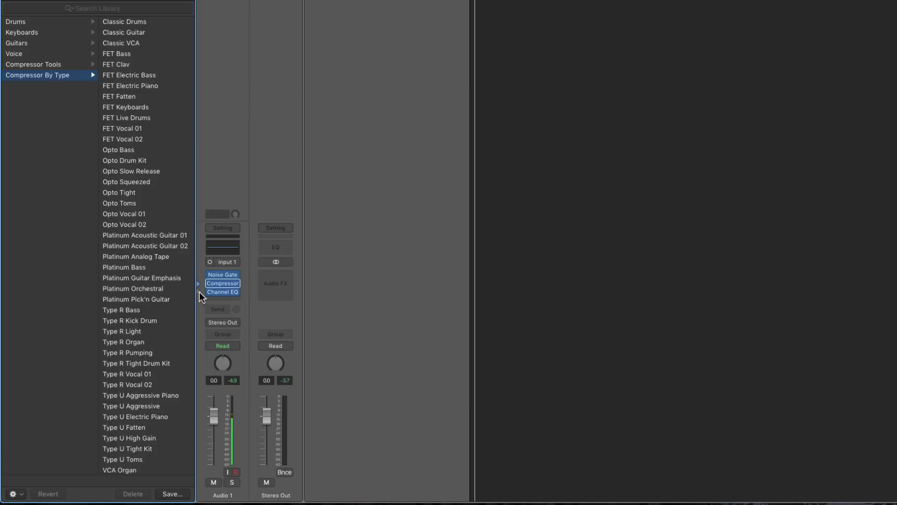
{"action": "left_click", "coordinate": [199, 292]}
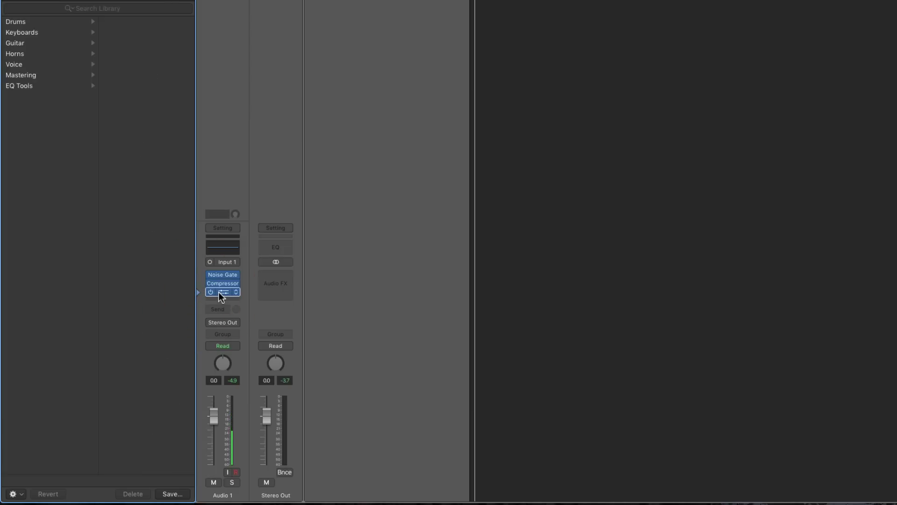
{"action": "left_click", "coordinate": [19, 22]}
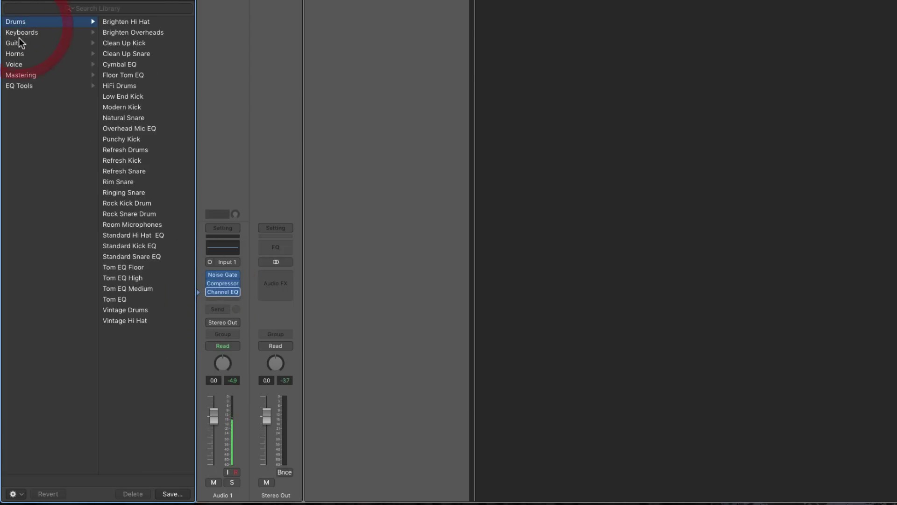
{"action": "left_click", "coordinate": [18, 42]}
{"action": "left_click", "coordinate": [18, 54]}
{"action": "left_click", "coordinate": [18, 65]}
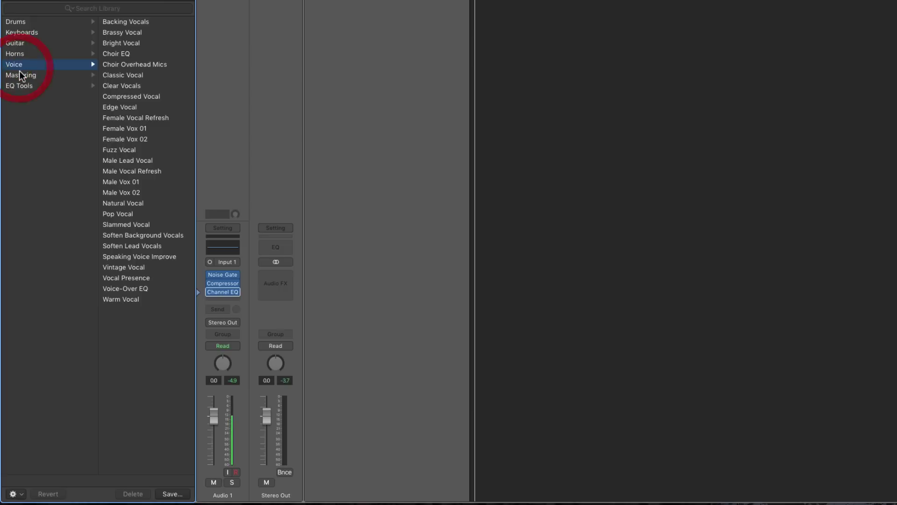
{"action": "left_click", "coordinate": [21, 75]}
{"action": "left_click", "coordinate": [22, 84]}
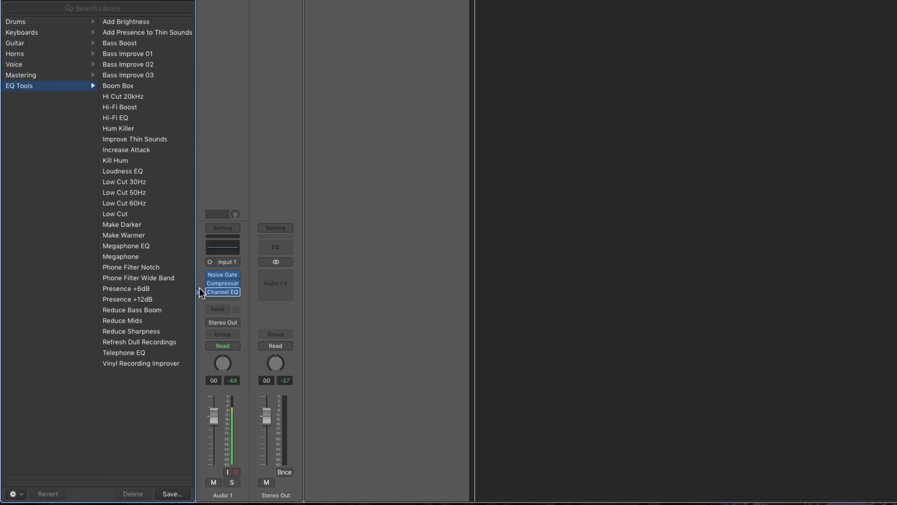
View the Audio 1 channel strip's patch categories in the Library, followed by the Noise Gate's presets for comparison
{"action": "left_click", "coordinate": [200, 229]}
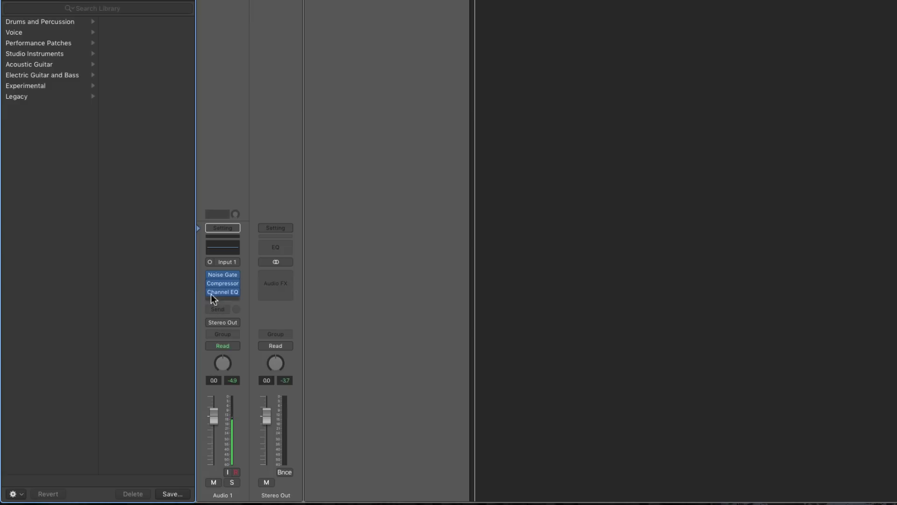
{"action": "left_click", "coordinate": [200, 276]}
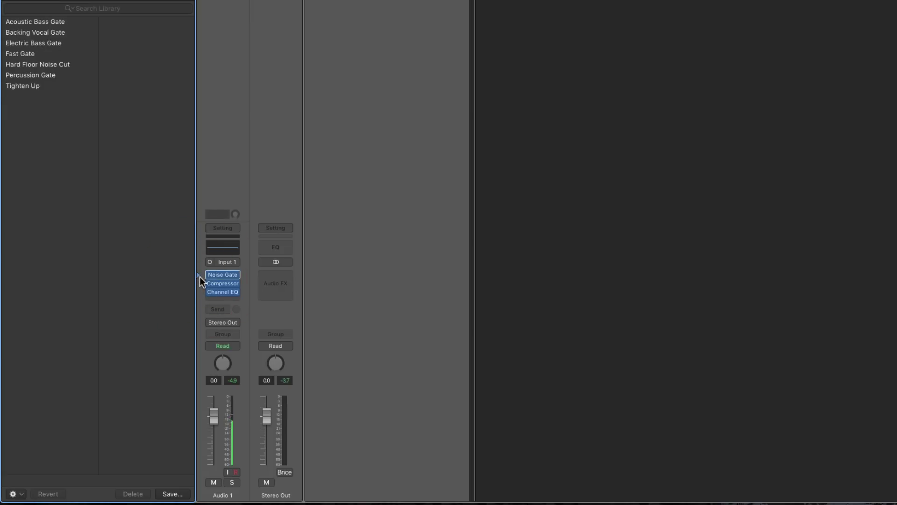
{"action": "mouse_move", "coordinate": [214, 279]}
Return the Library to the Audio 1 channel strip's patches and start saving a patch in Patches > Audio > 04 Voice
{"action": "left_click", "coordinate": [200, 229]}
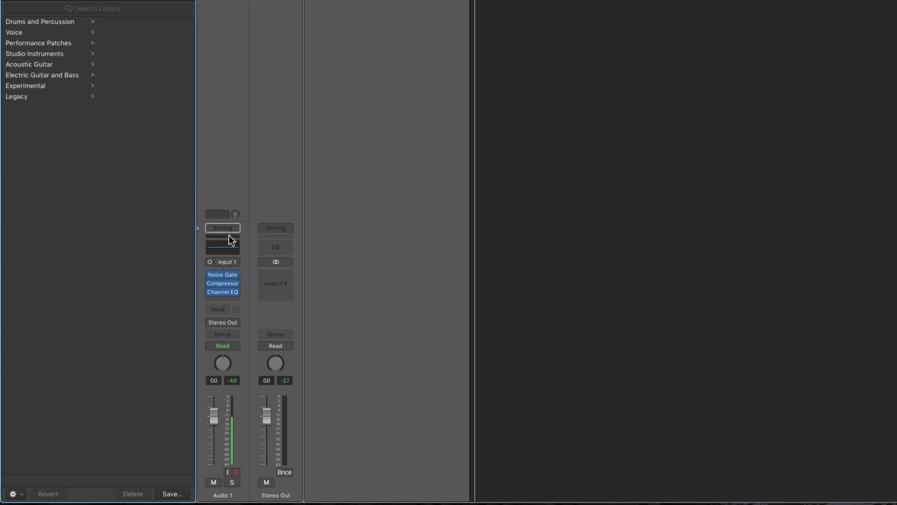
{"action": "left_click", "coordinate": [172, 494]}
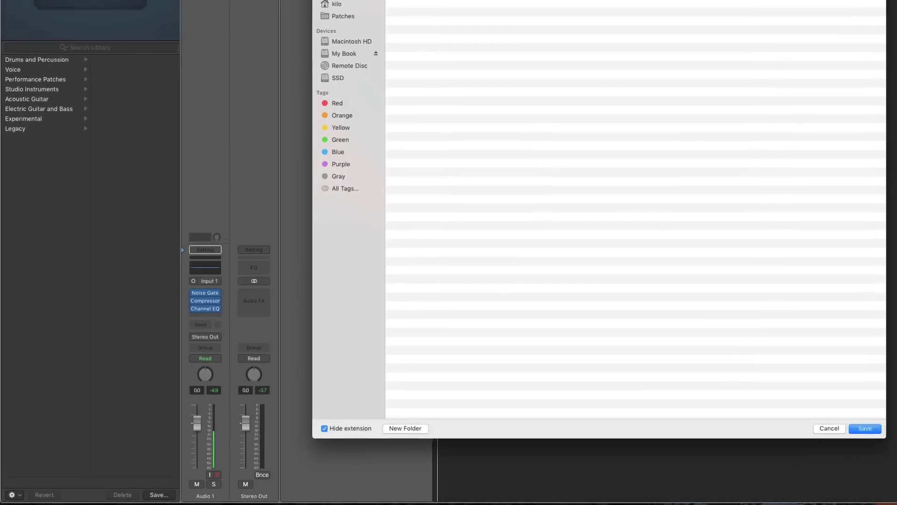
{"action": "left_click_drag", "start_coordinate": [322, 0], "coordinate": [272, 17]}
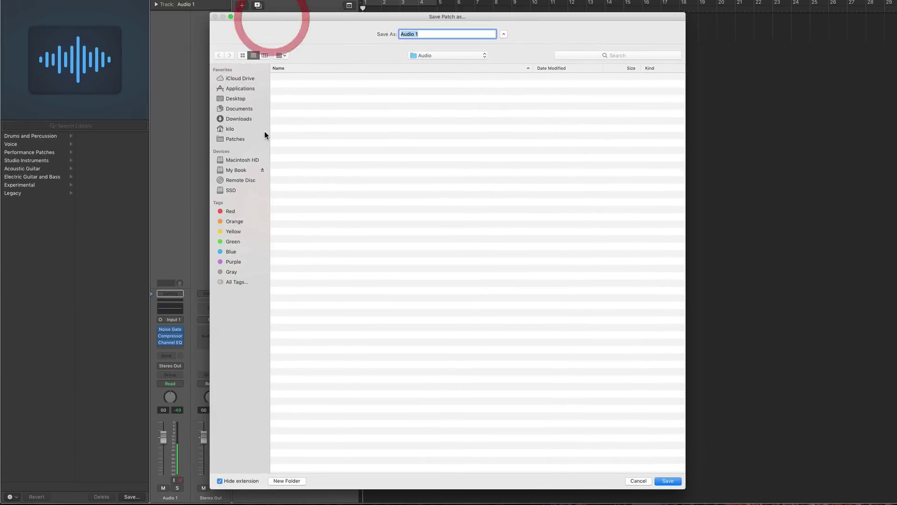
{"action": "left_click", "coordinate": [233, 139]}
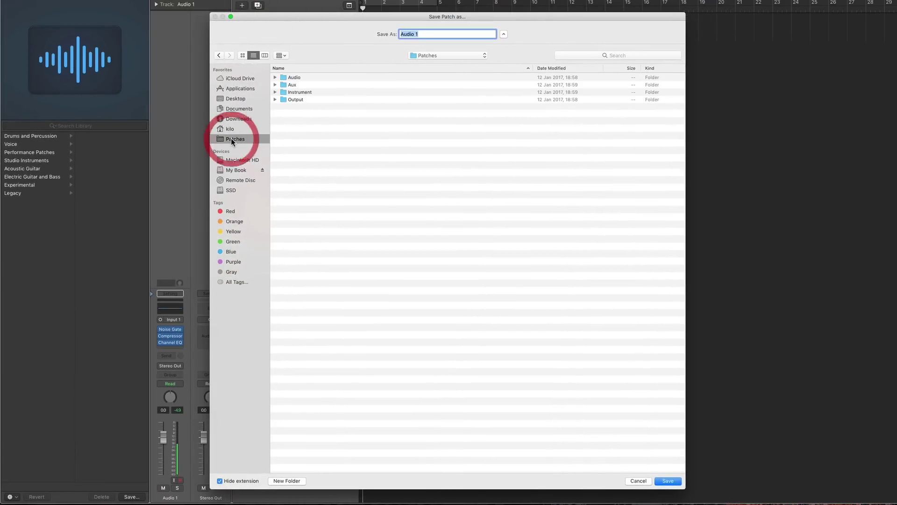
{"action": "double_click", "coordinate": [285, 78]}
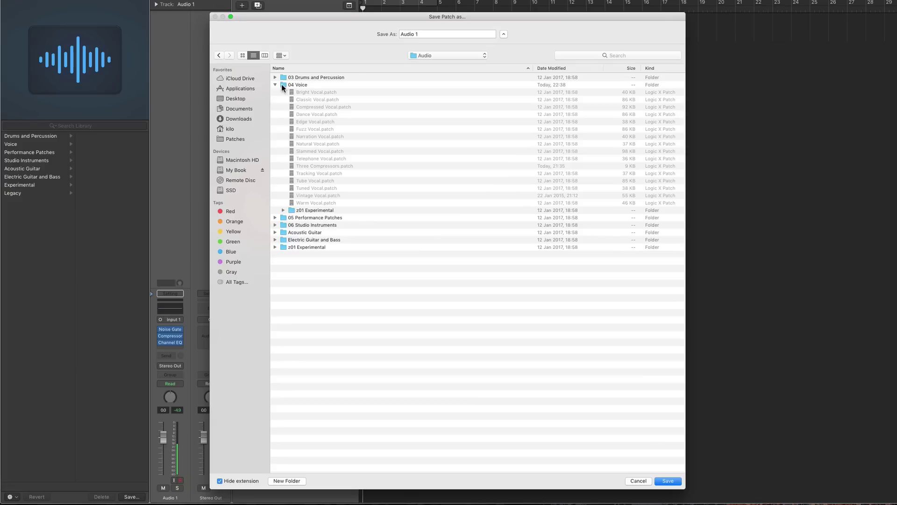
{"action": "left_click", "coordinate": [282, 86]}
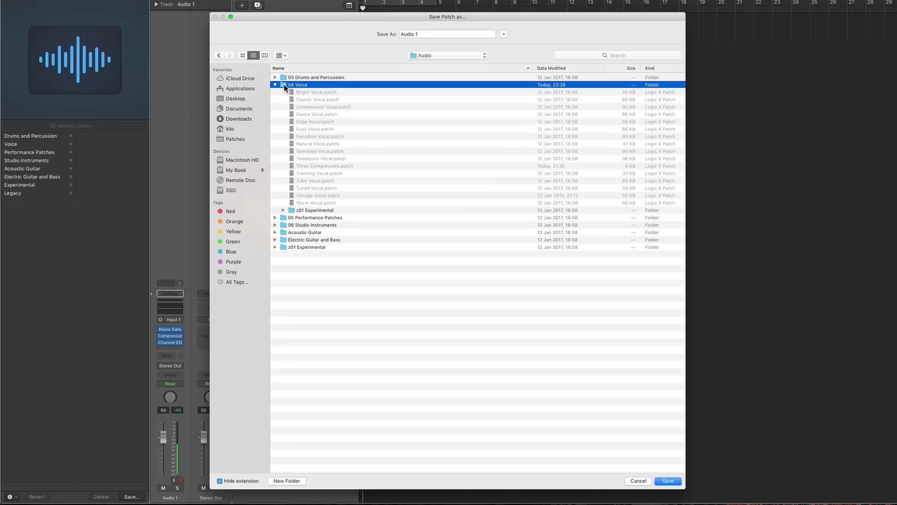
{"action": "double_click", "coordinate": [284, 84]}
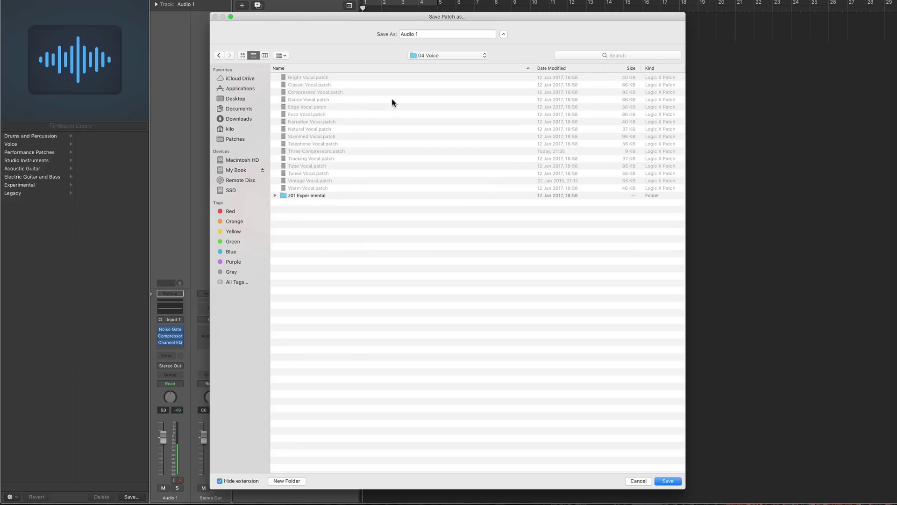
Name the patch Vanilla Vocal, save it, and select it among the Voice patches in the Library
{"action": "left_click_drag", "start_coordinate": [419, 34], "coordinate": [398, 35]}
{"action": "type", "text": "V"}
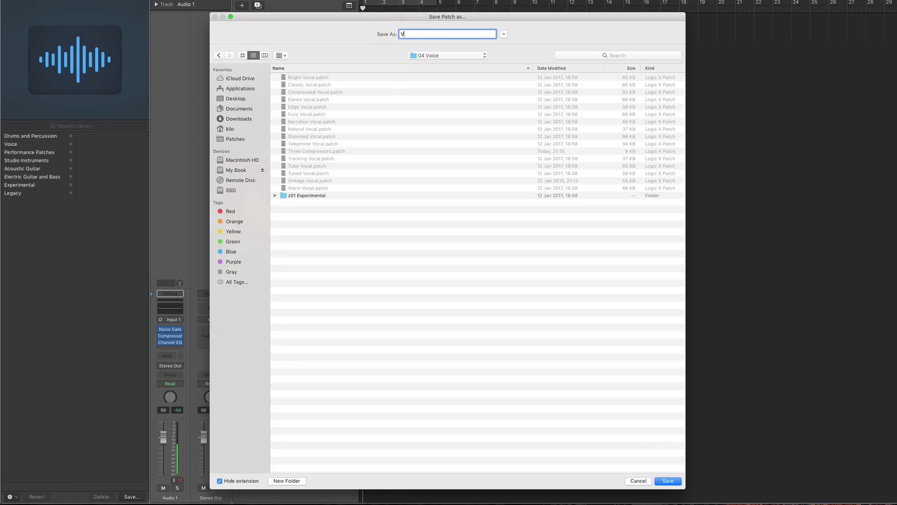
{"action": "type", "text": "anilla Vocal"}
{"action": "left_click", "coordinate": [668, 480]}
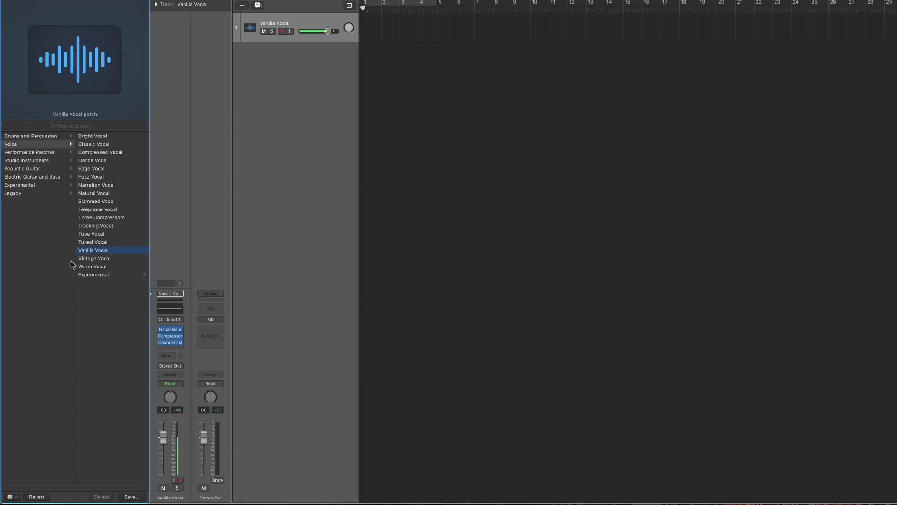
{"action": "left_click", "coordinate": [91, 251]}
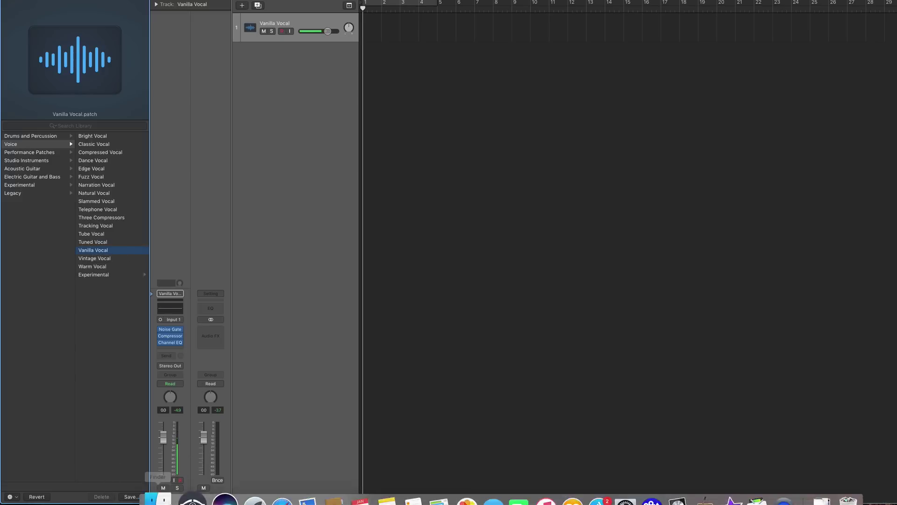
Switch to Finder, locate Vanilla Vocal.patch in Patches > Audio > 04 Voice and view its available file actions
{"action": "left_click", "coordinate": [164, 486]}
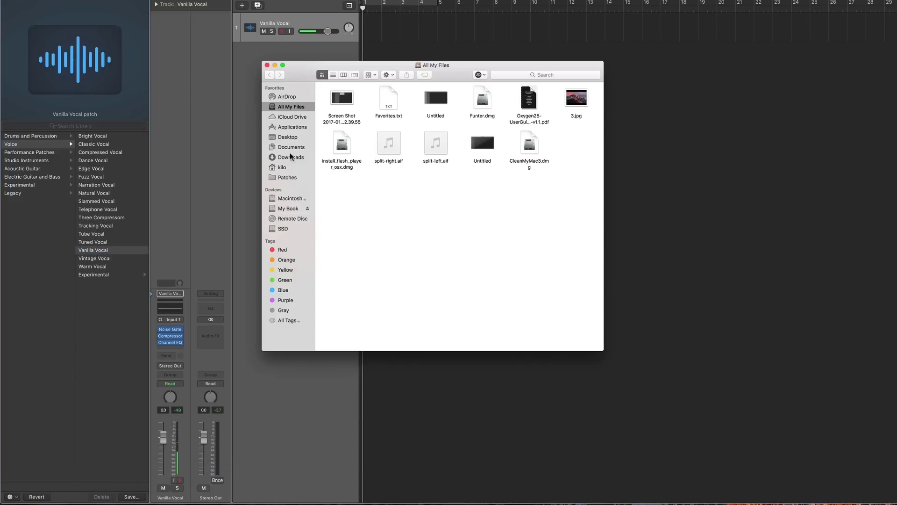
{"action": "left_click", "coordinate": [283, 178]}
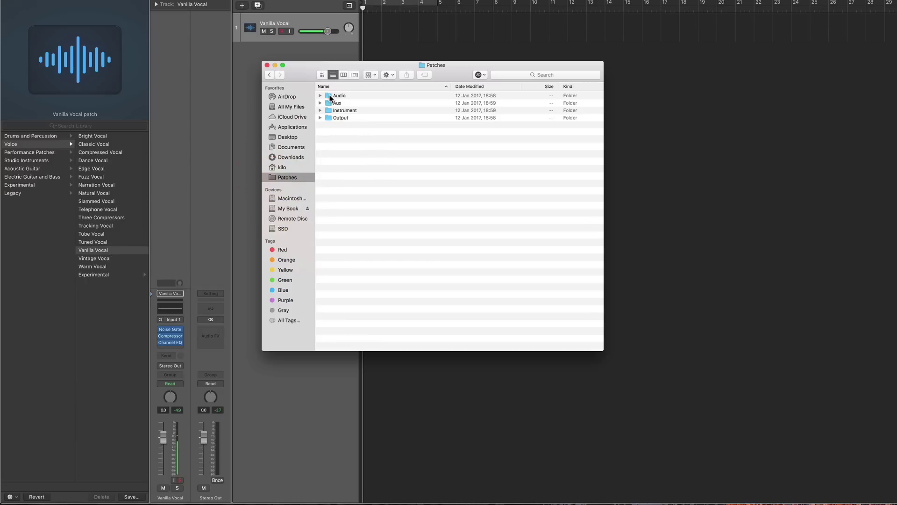
{"action": "left_click", "coordinate": [330, 96]}
{"action": "double_click", "coordinate": [330, 97]}
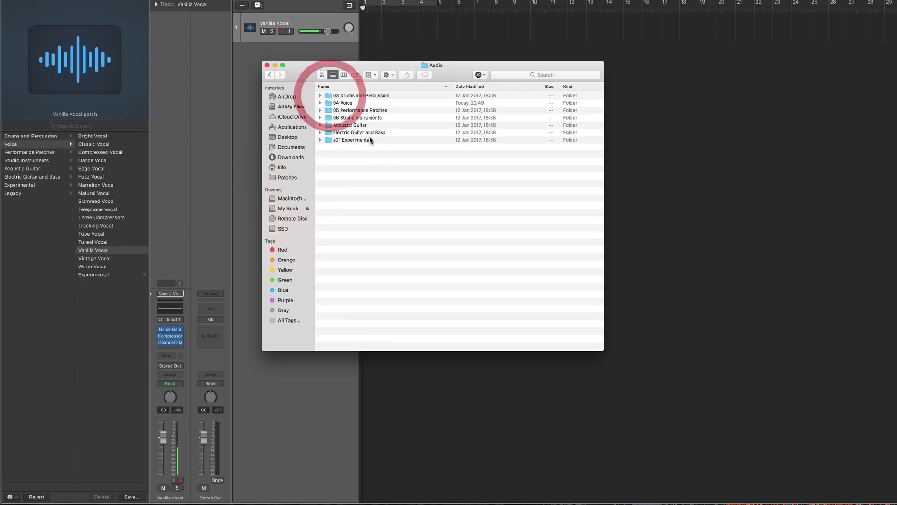
{"action": "double_click", "coordinate": [331, 103]}
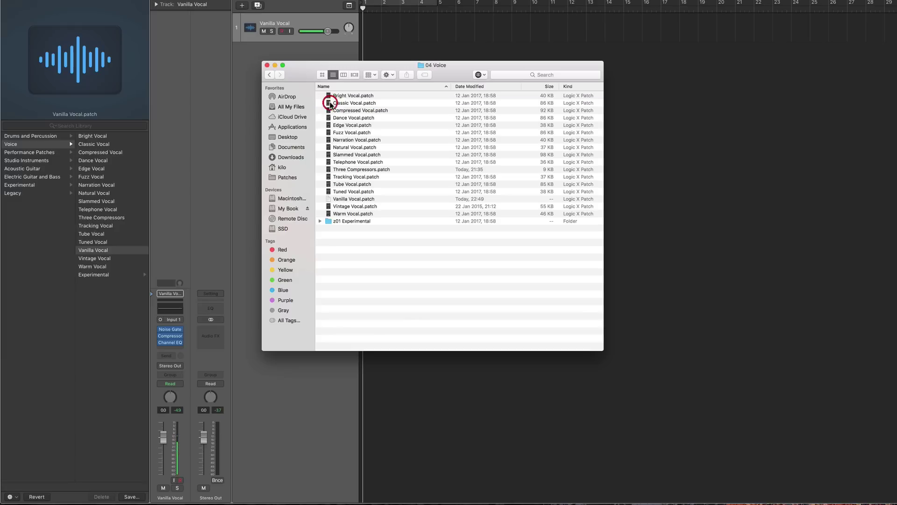
{"action": "left_click", "coordinate": [354, 198]}
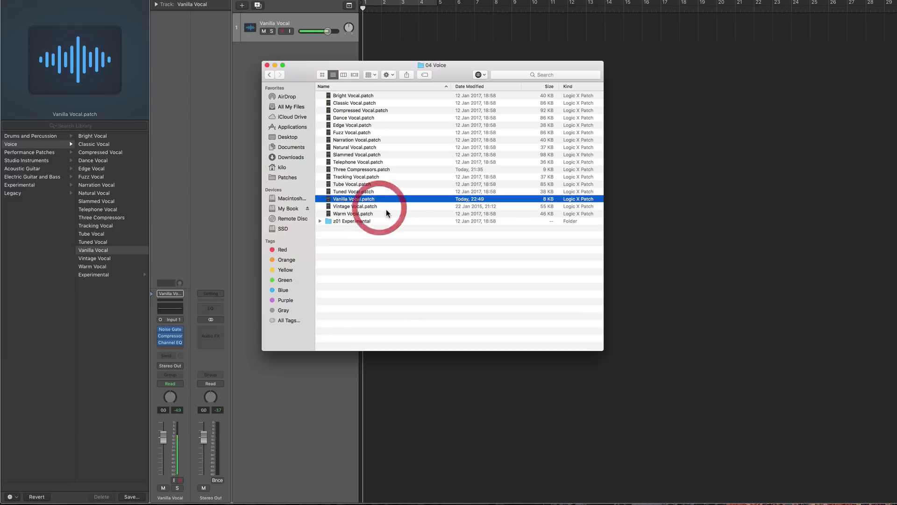
{"action": "right_click", "coordinate": [360, 199]}
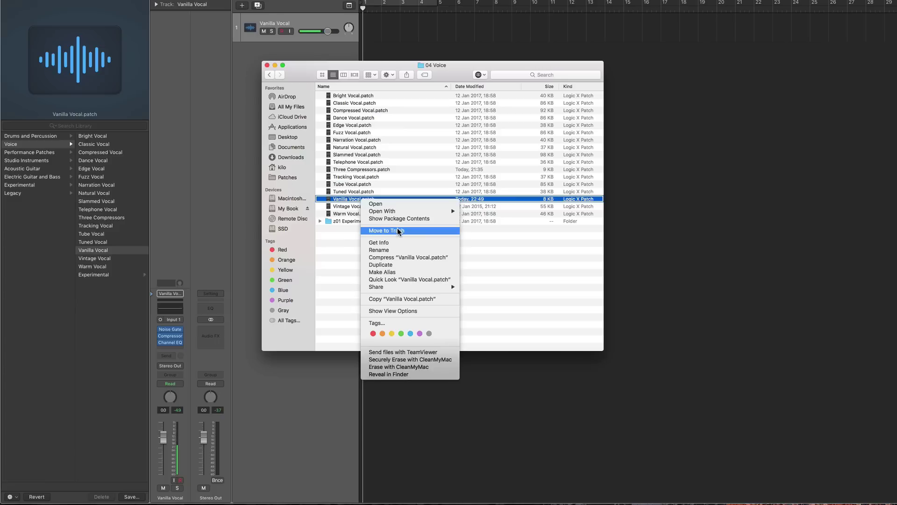
Return to Logic Pro X, view the Library's action options without choosing one, and select the Vanilla Vocal track
{"action": "left_click", "coordinate": [18, 497]}
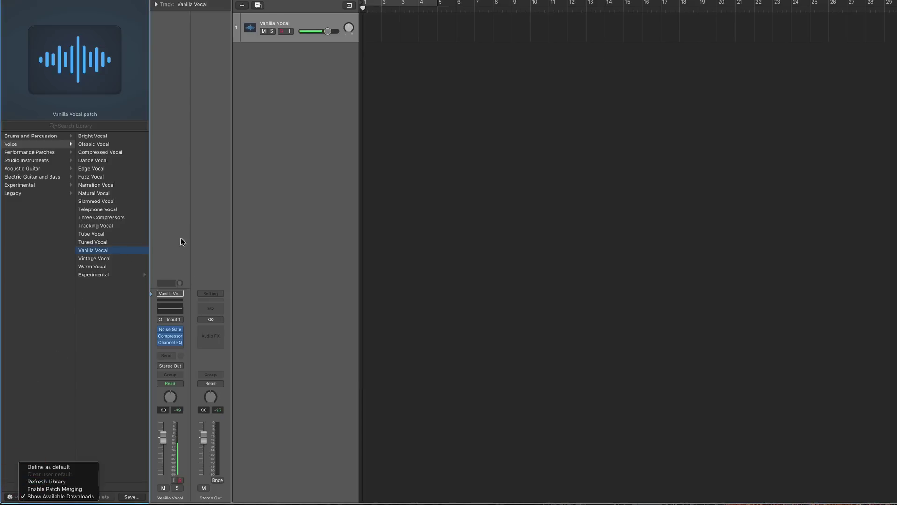
{"action": "left_click", "coordinate": [276, 136]}
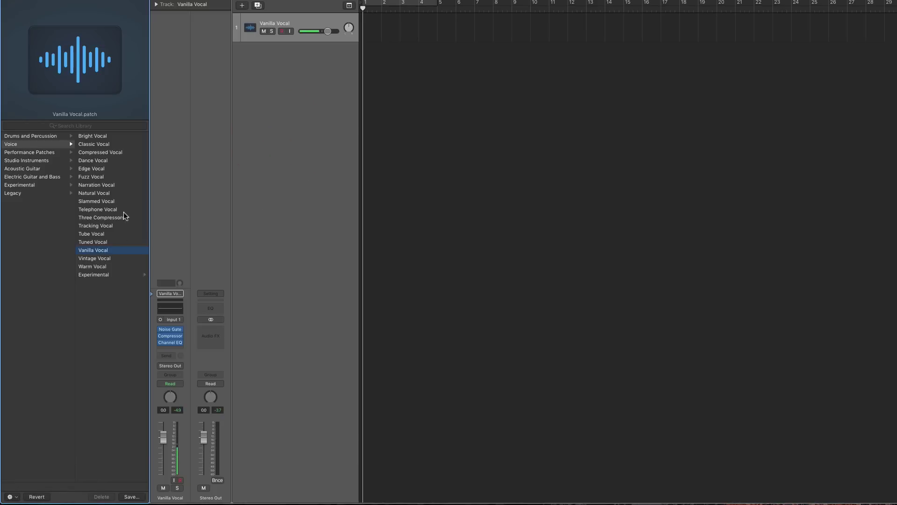
{"action": "left_click", "coordinate": [301, 23]}
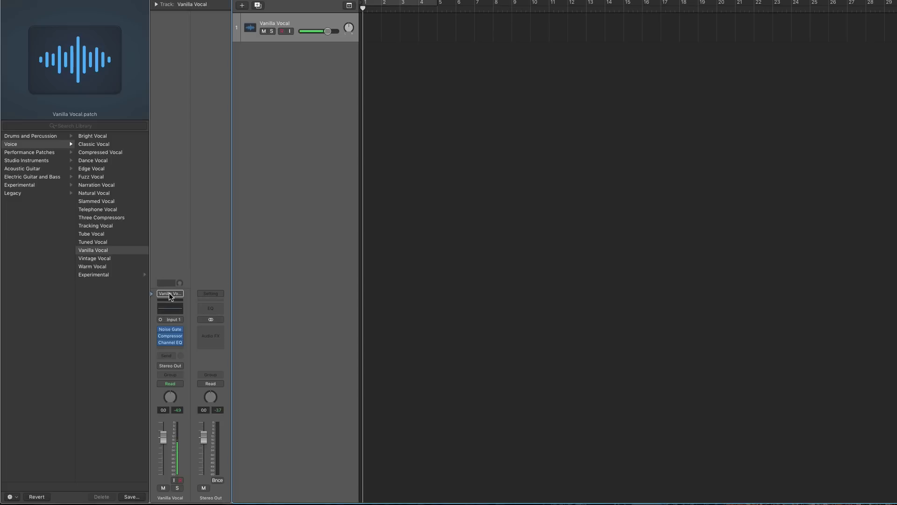
Save the Vanilla Vocal patch again under the same name in the default Audio folder
{"action": "left_click", "coordinate": [131, 496]}
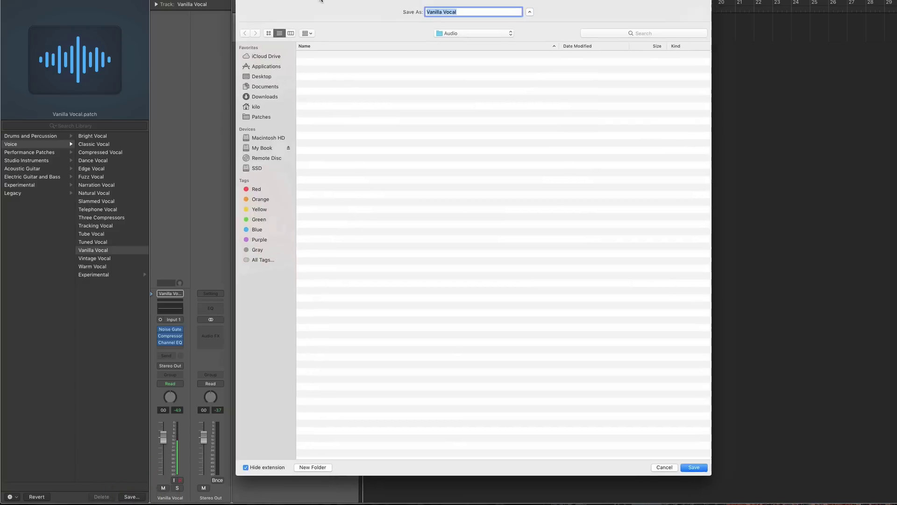
{"action": "left_click_drag", "start_coordinate": [320, 0], "coordinate": [249, 5]}
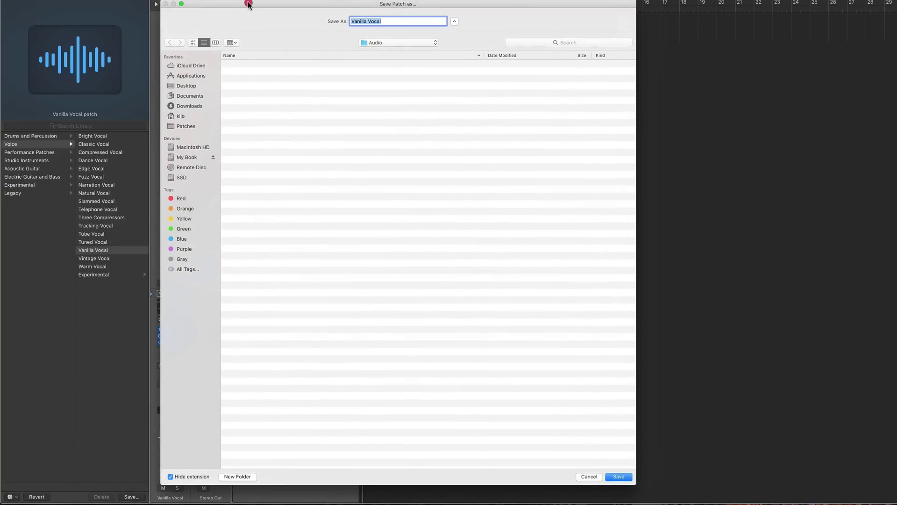
{"action": "left_click", "coordinate": [407, 45]}
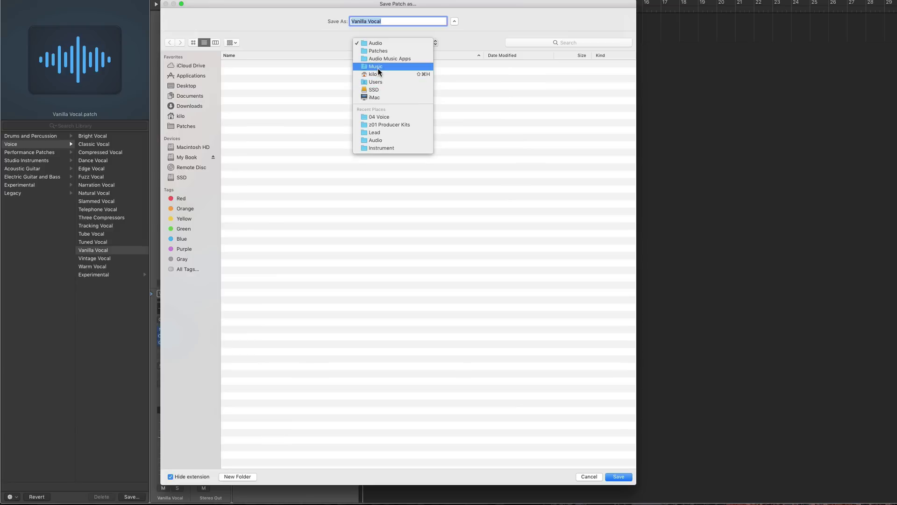
{"action": "left_click", "coordinate": [385, 34]}
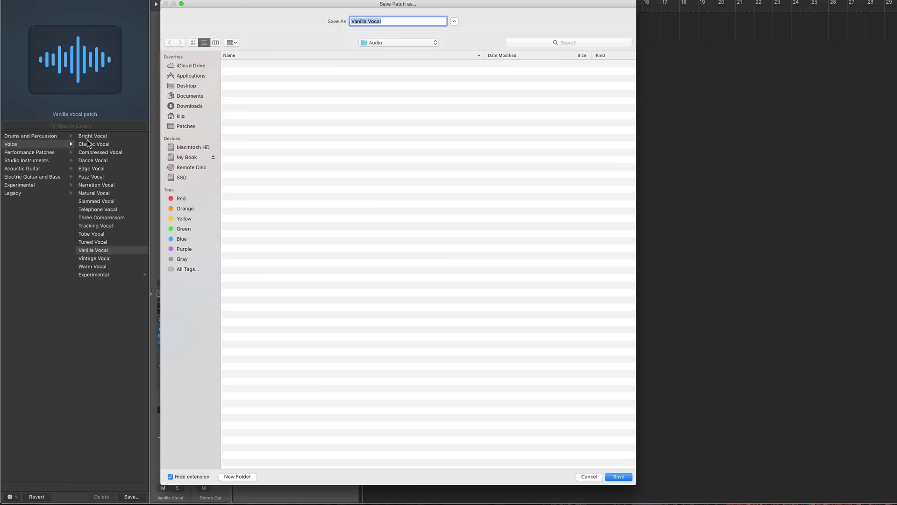
{"action": "left_click", "coordinate": [619, 477]}
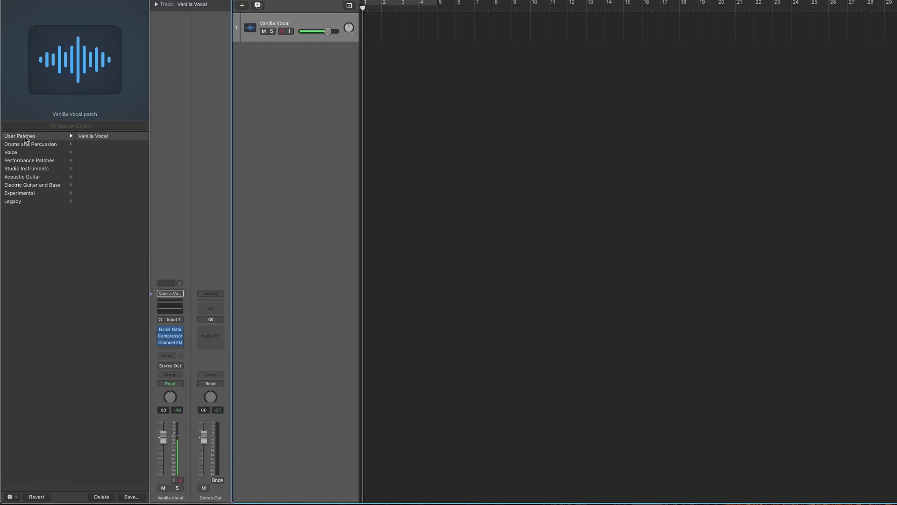
Select the Vanilla Vocal patch in the Library's User Patches category
{"action": "left_click", "coordinate": [24, 135]}
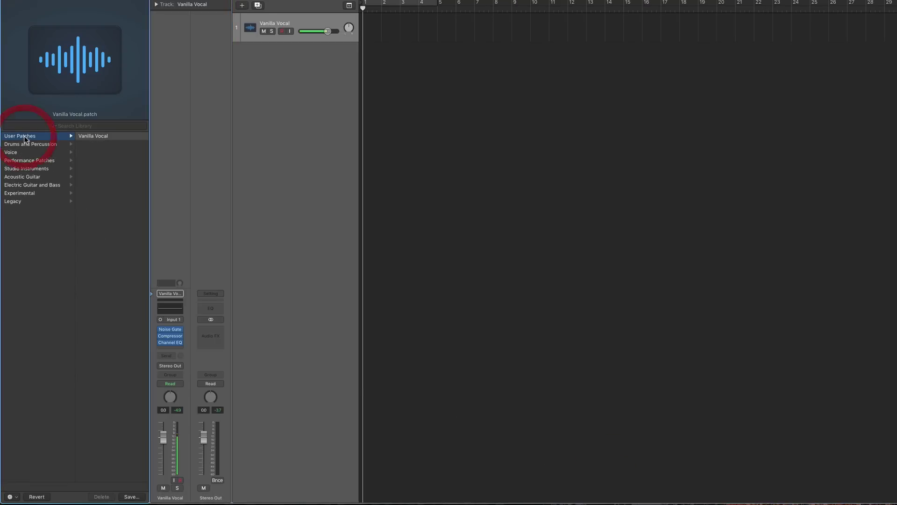
{"action": "left_click", "coordinate": [91, 137]}
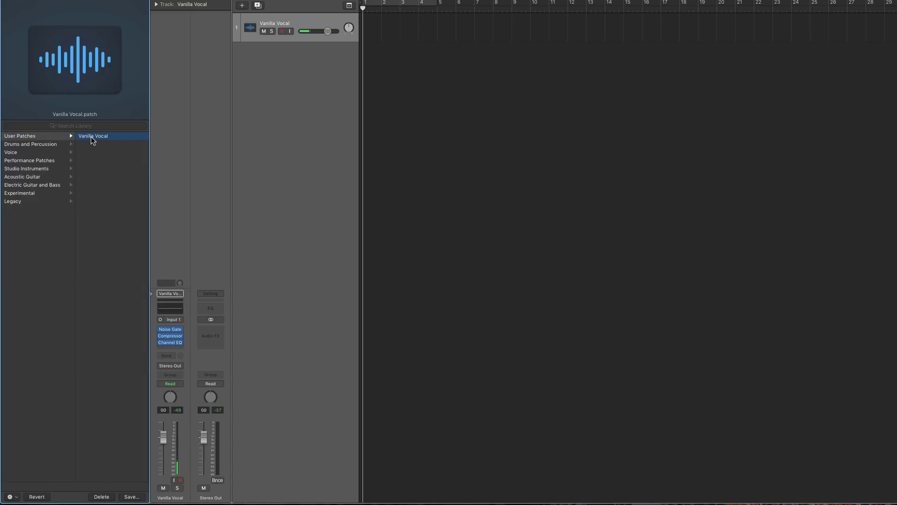
{"action": "left_click", "coordinate": [118, 139]}
View the 04 Voice folder in Finder, then return to Logic Pro X and delete the Vanilla Vocal patch from User Patches
{"action": "left_click", "coordinate": [167, 491]}
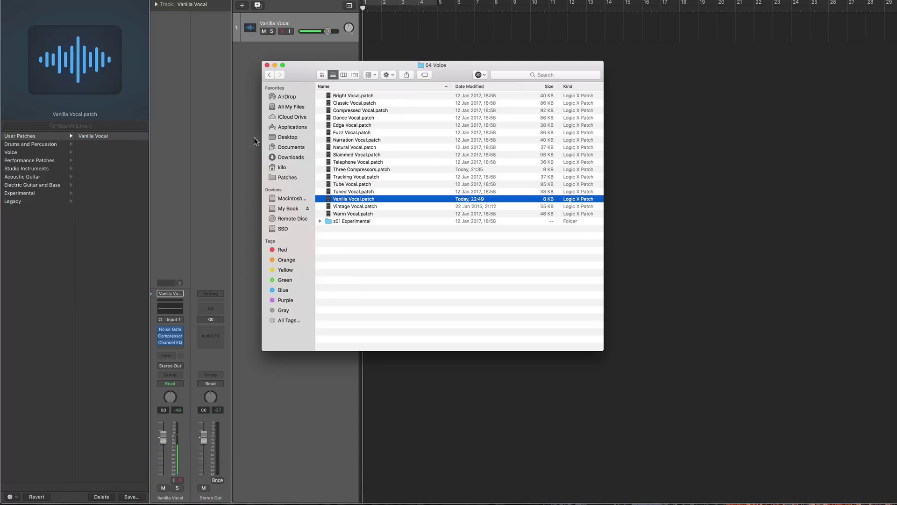
{"action": "left_click", "coordinate": [234, 102]}
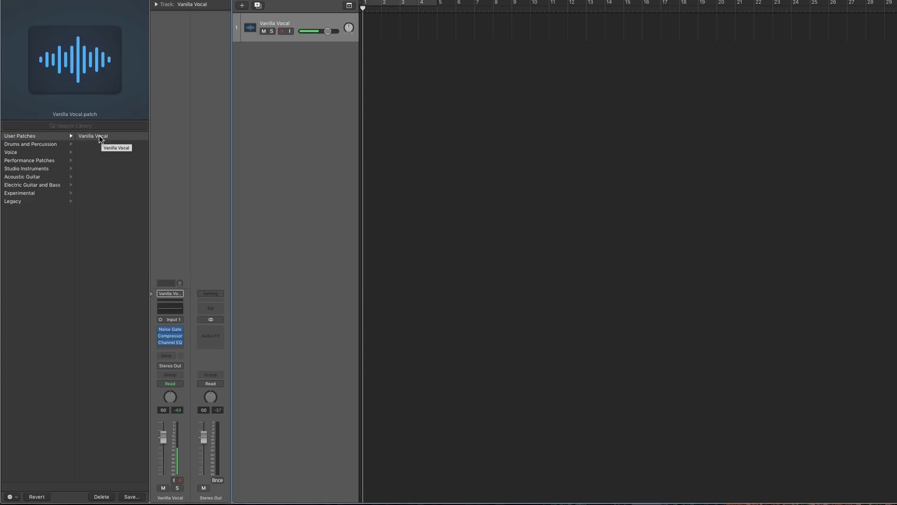
{"action": "left_click", "coordinate": [102, 496]}
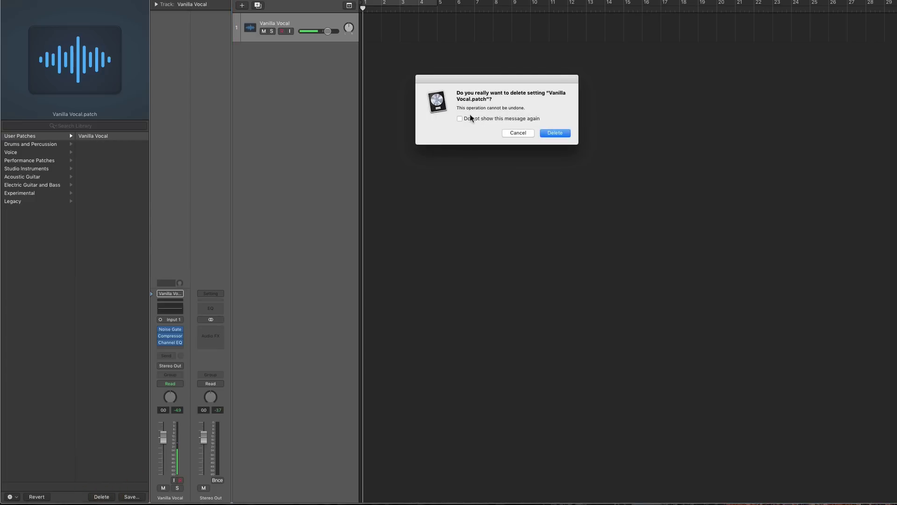
{"action": "left_click_drag", "start_coordinate": [468, 81], "coordinate": [233, 111]}
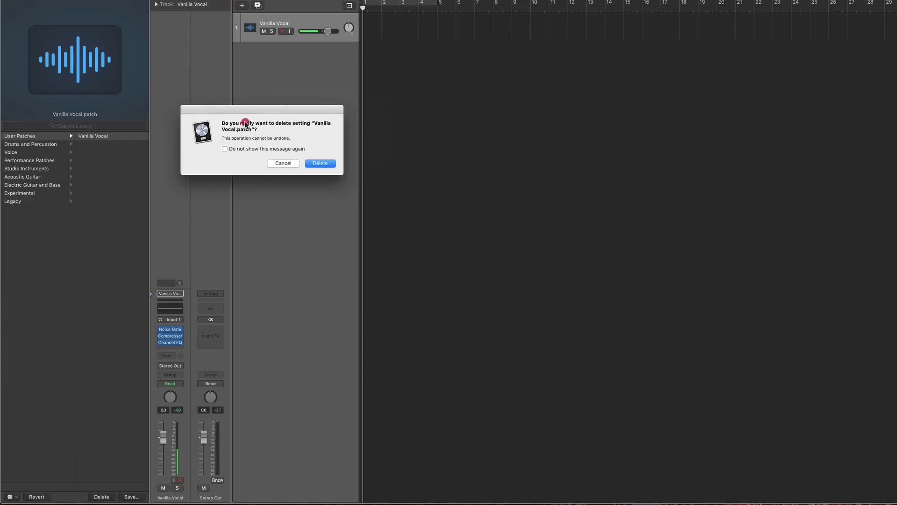
{"action": "left_click", "coordinate": [321, 164]}
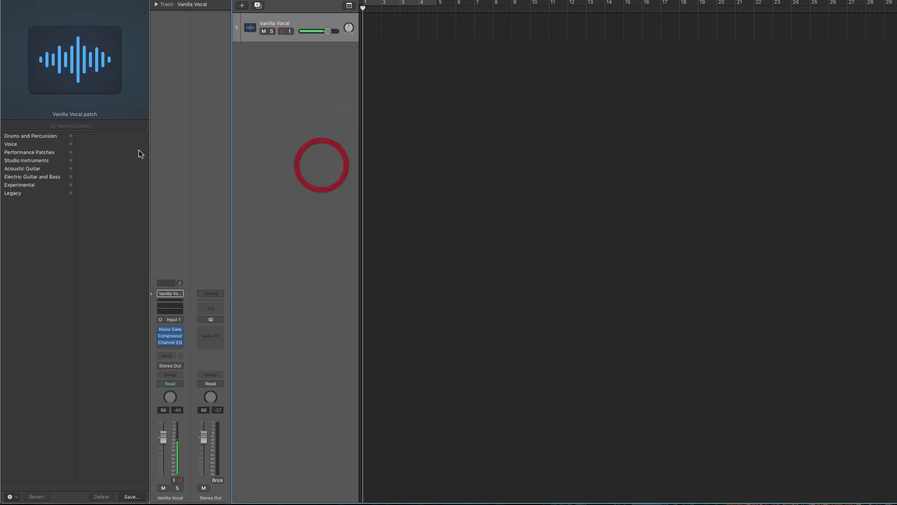
Load the Vanilla Vocal patch from the Library's Voice category onto the Vanilla Vocal track
{"action": "left_click", "coordinate": [49, 144]}
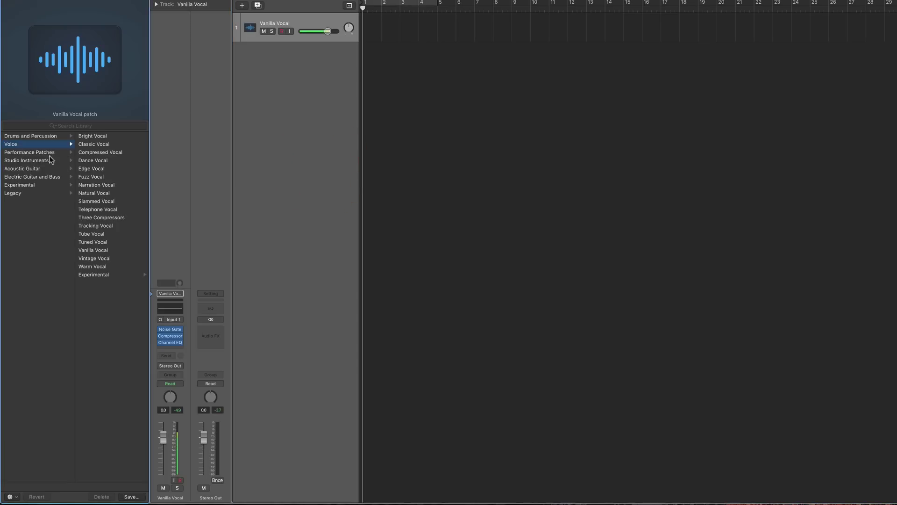
{"action": "left_click", "coordinate": [102, 252]}
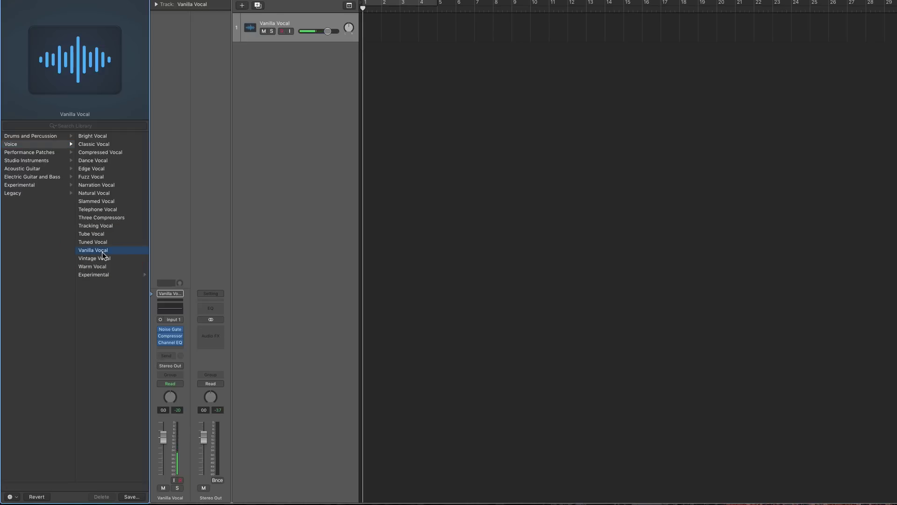
{"action": "left_click", "coordinate": [308, 110]}
Create one software instrument track with an Empty Channel Strip, Output 1 + 2 and the Open Library option enabled
{"action": "left_click", "coordinate": [242, 6]}
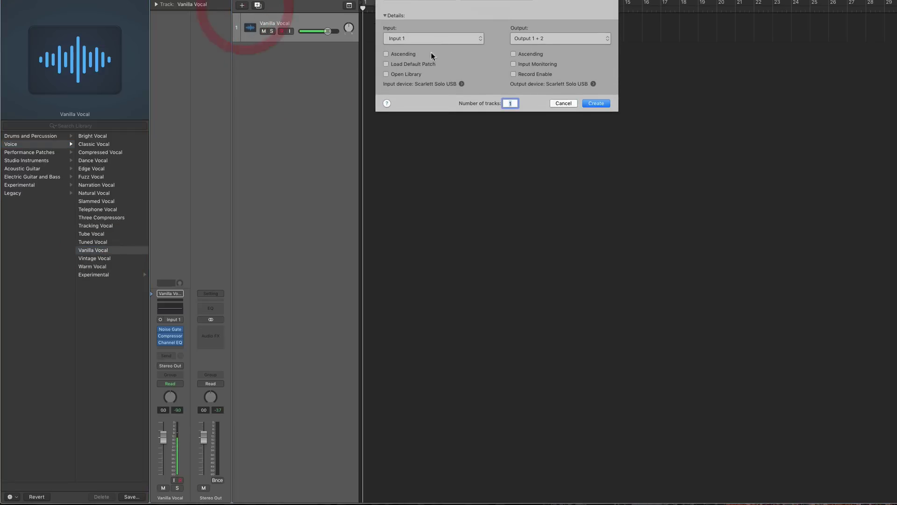
{"action": "left_click", "coordinate": [430, 4]}
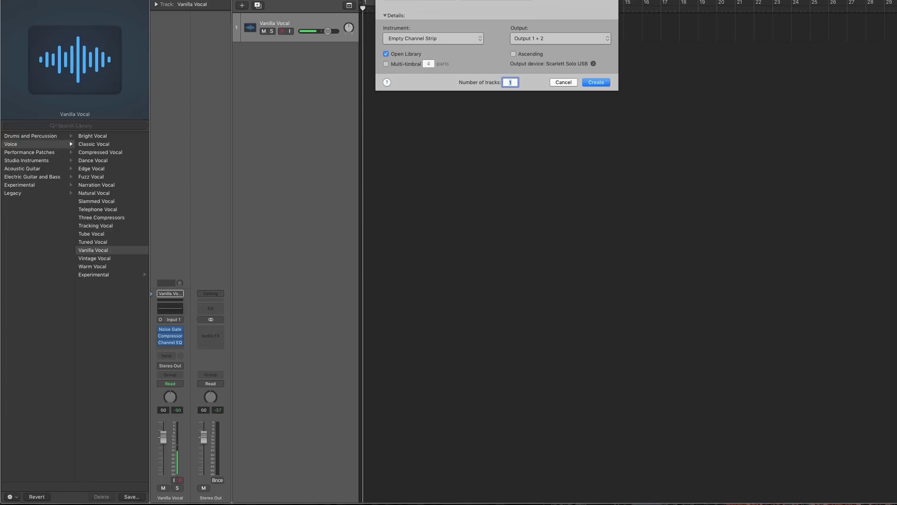
{"action": "left_click", "coordinate": [596, 82]}
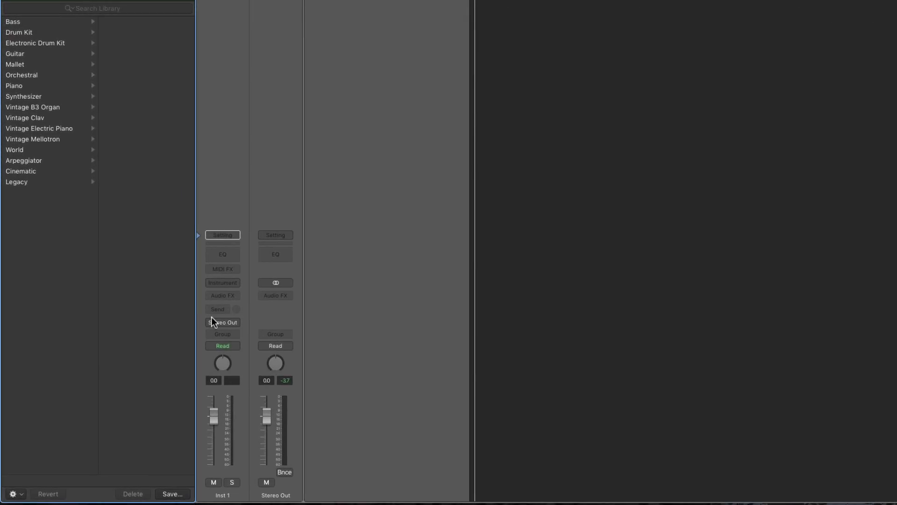
Load the mono ES M synth on the Inst 1 channel and move its plug-in window clear of the channel strips
{"action": "left_click", "coordinate": [237, 282]}
{"action": "mouse_move", "coordinate": [237, 304]}
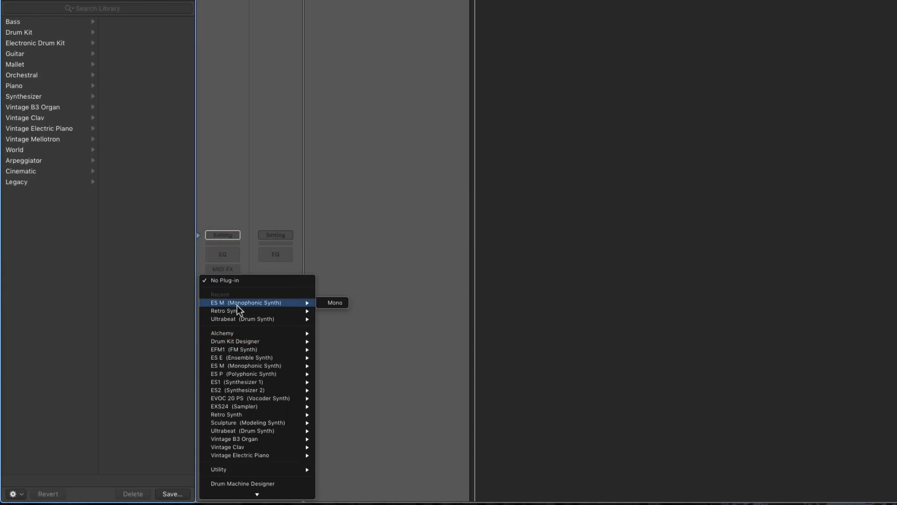
{"action": "left_click", "coordinate": [340, 303]}
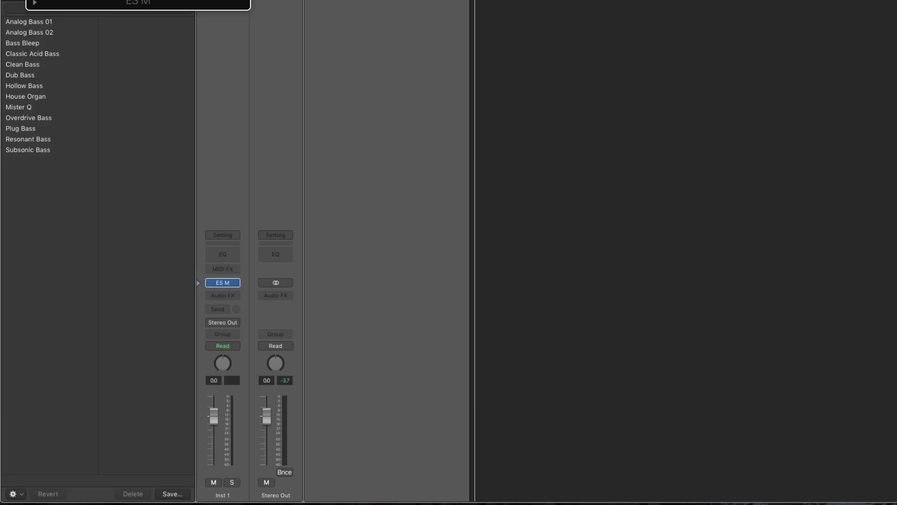
{"action": "left_click_drag", "start_coordinate": [95, 0], "coordinate": [465, 35]}
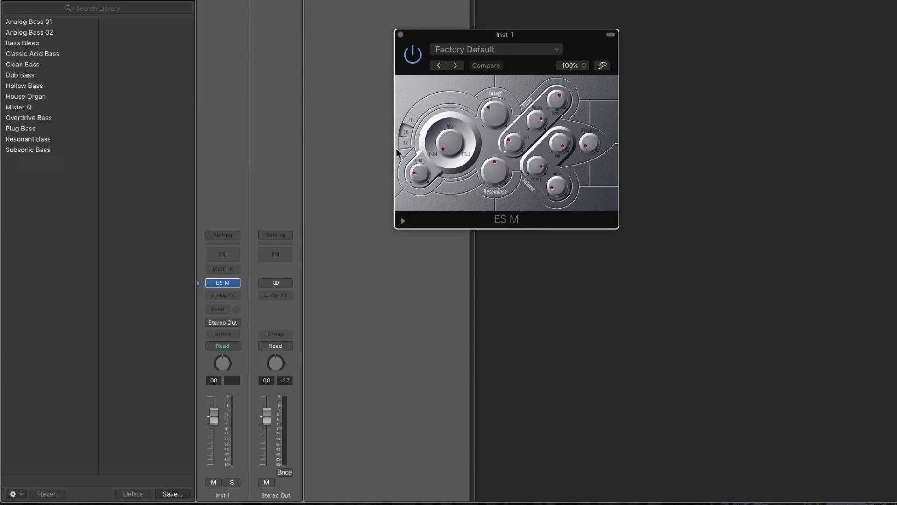
Add Noise Gate and Compressor as audio effects on the Inst 1 channel and close their plug-in windows
{"action": "left_click", "coordinate": [232, 296]}
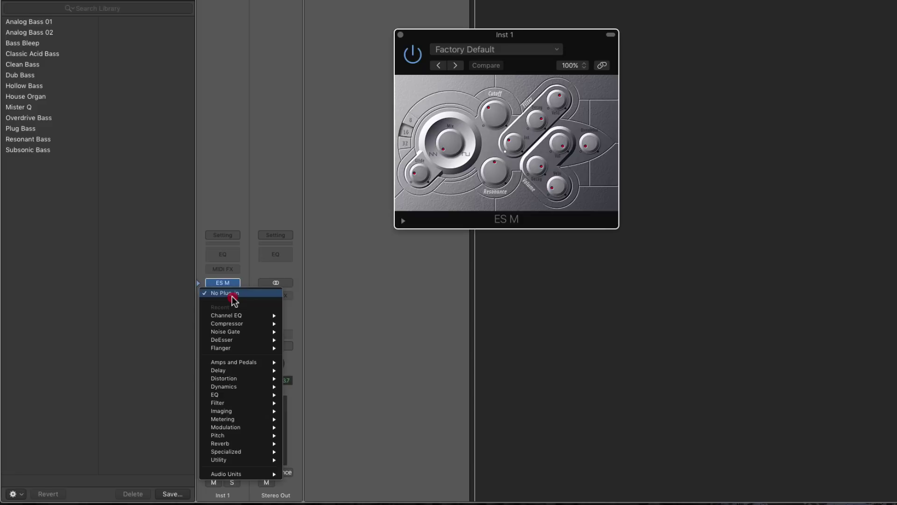
{"action": "mouse_move", "coordinate": [248, 332]}
{"action": "left_click", "coordinate": [300, 333]}
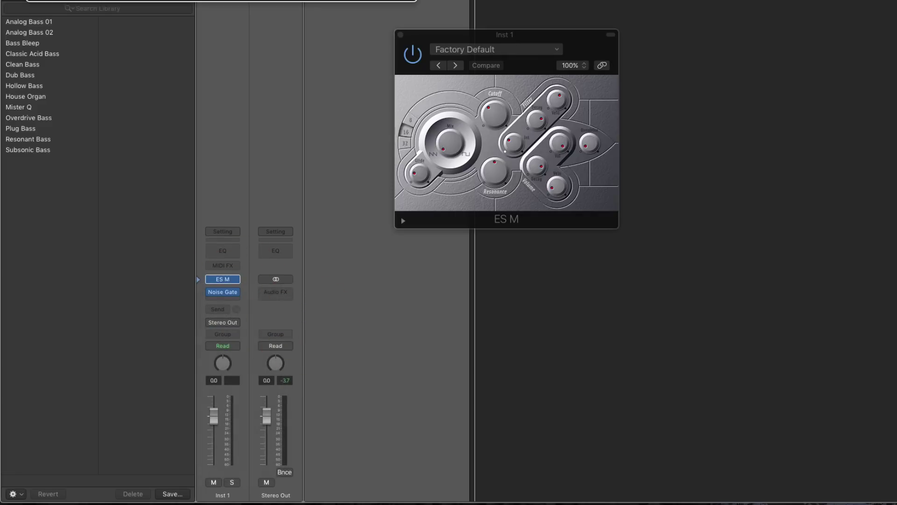
{"action": "left_click", "coordinate": [231, 301]}
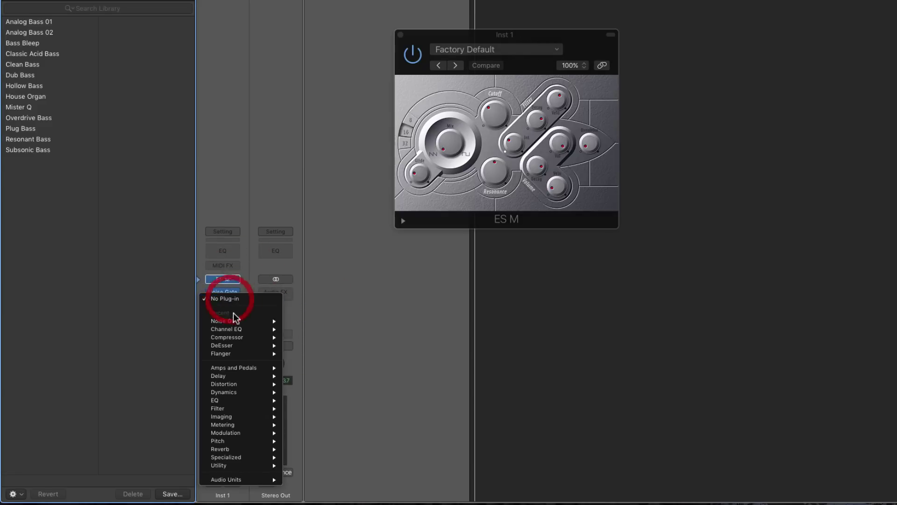
{"action": "mouse_move", "coordinate": [236, 336]}
{"action": "left_click", "coordinate": [300, 338]}
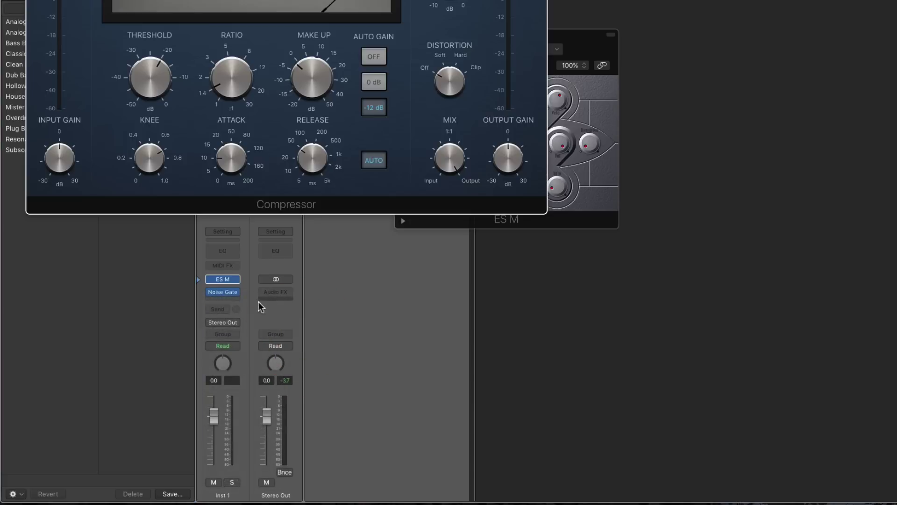
{"action": "key", "text": "super+w"}
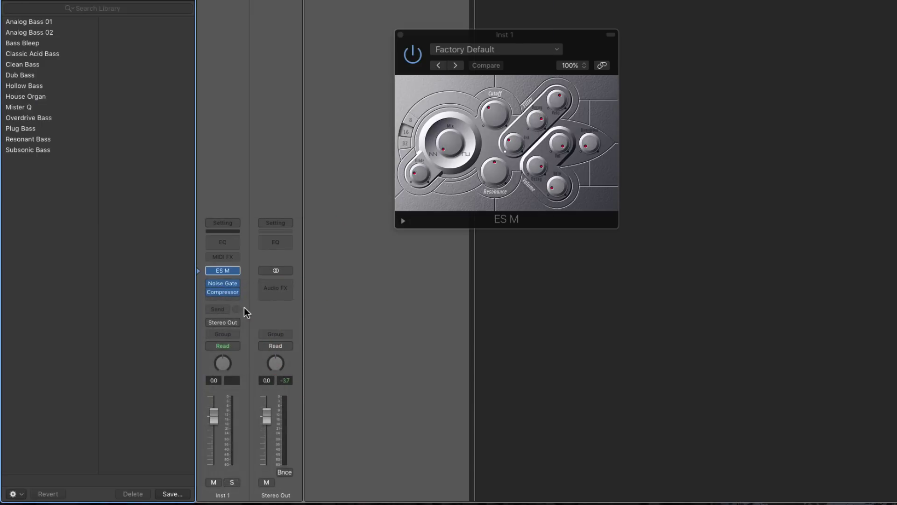
Add Channel EQ below the Compressor on the Inst 1 channel and close the Channel EQ and ES M windows
{"action": "left_click", "coordinate": [229, 302]}
{"action": "mouse_move", "coordinate": [235, 339]}
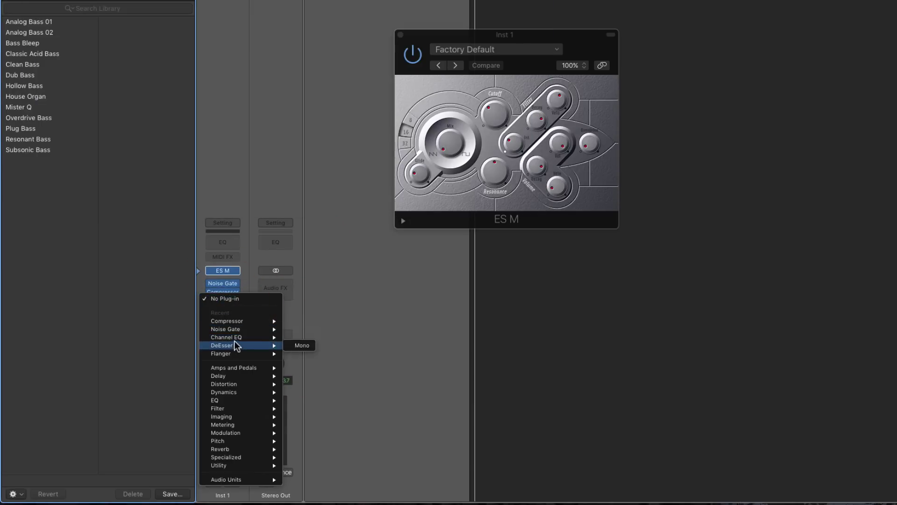
{"action": "left_click", "coordinate": [301, 343]}
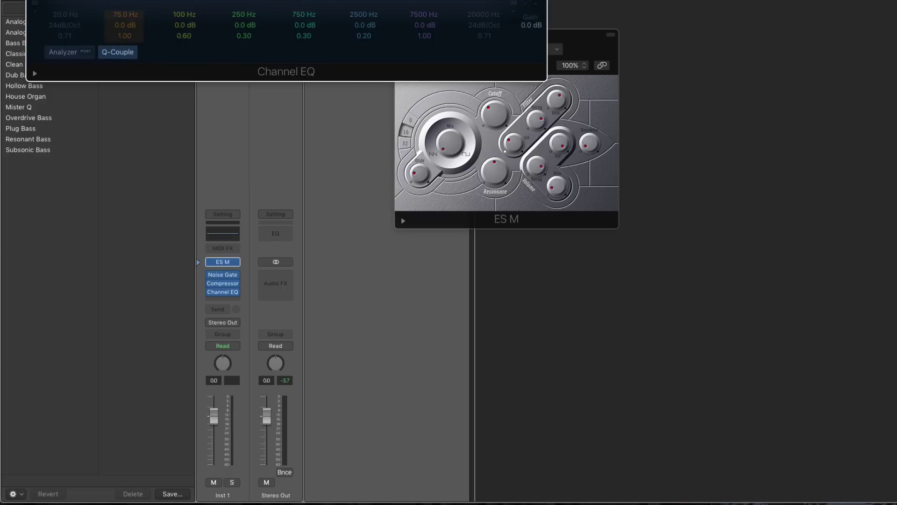
{"action": "key", "text": "super+w"}
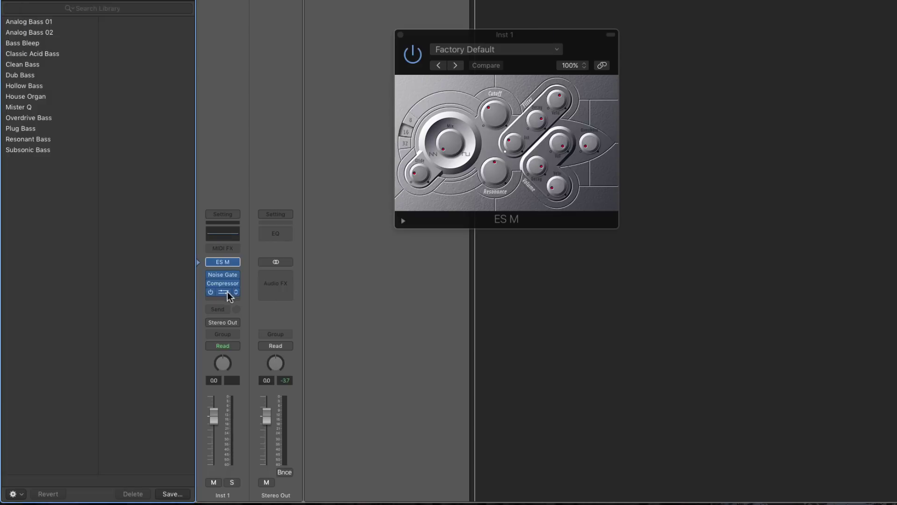
{"action": "left_click", "coordinate": [400, 34]}
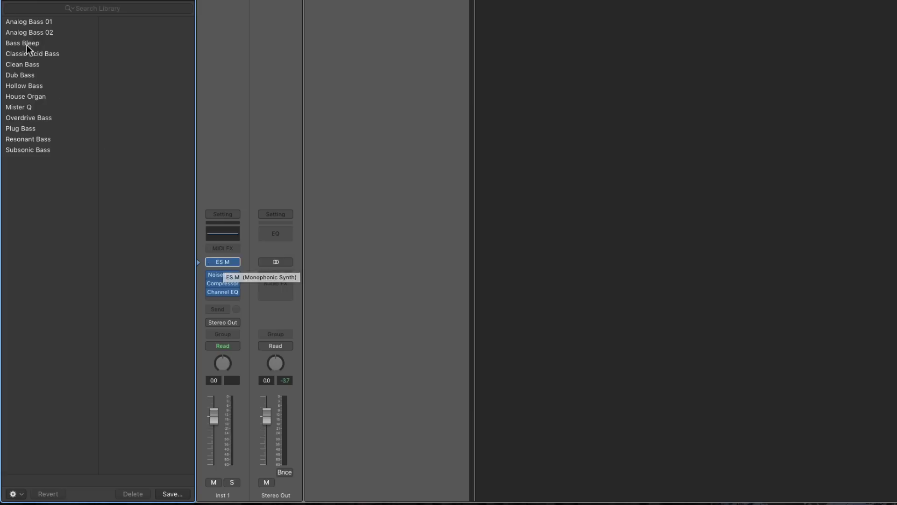
Save the Inst 1 channel strip as a patch named Vanilla ESM in Patches > Instrument > Synthesizer > Lead
{"action": "left_click", "coordinate": [202, 216]}
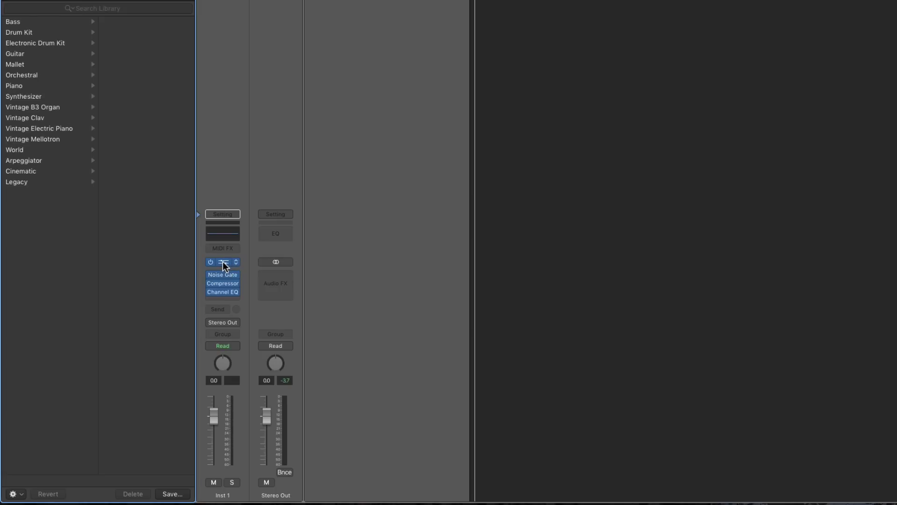
{"action": "left_click", "coordinate": [176, 494]}
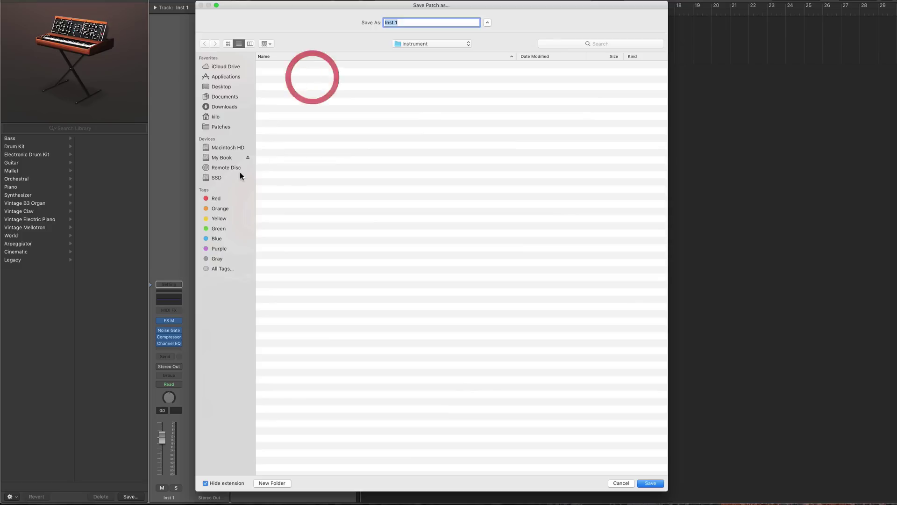
{"action": "left_click", "coordinate": [221, 126]}
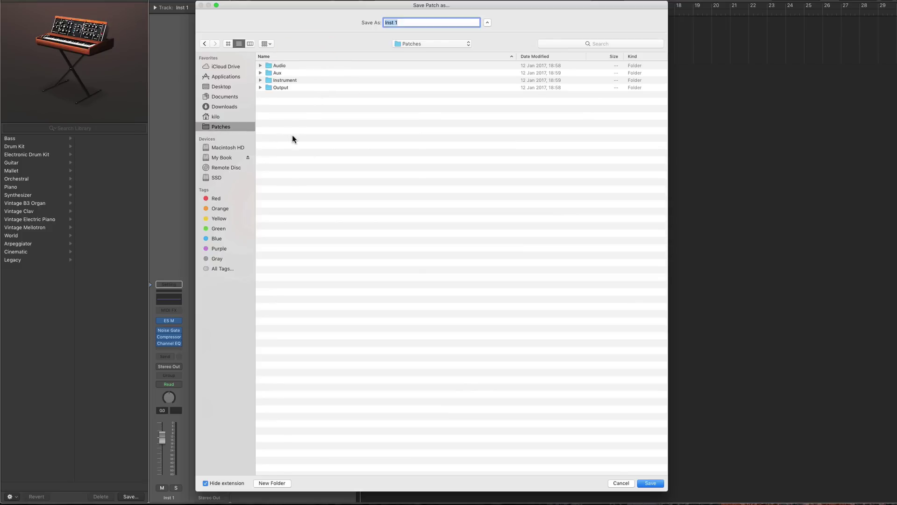
{"action": "left_click", "coordinate": [270, 81]}
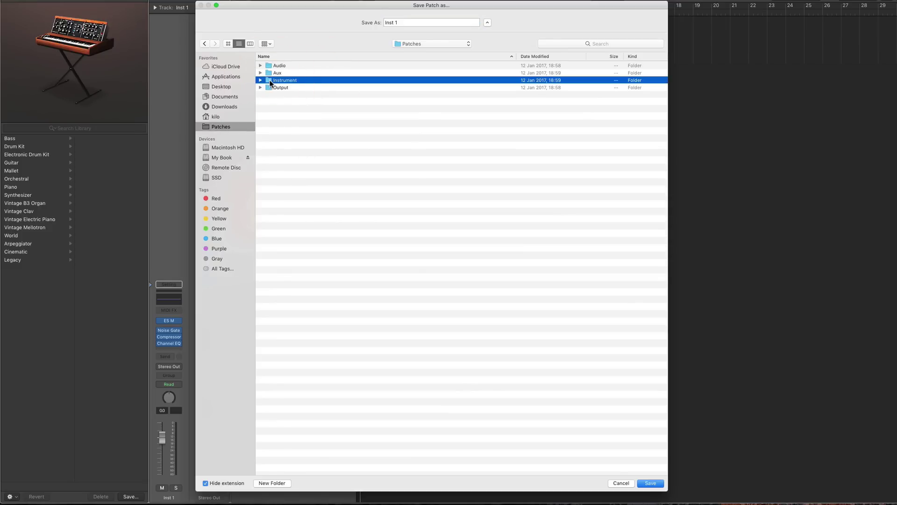
{"action": "double_click", "coordinate": [270, 81]}
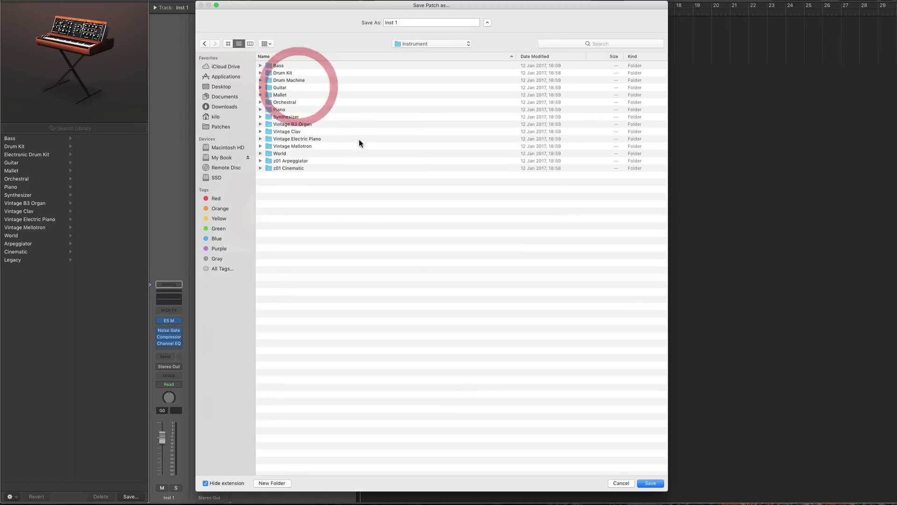
{"action": "left_click", "coordinate": [271, 116]}
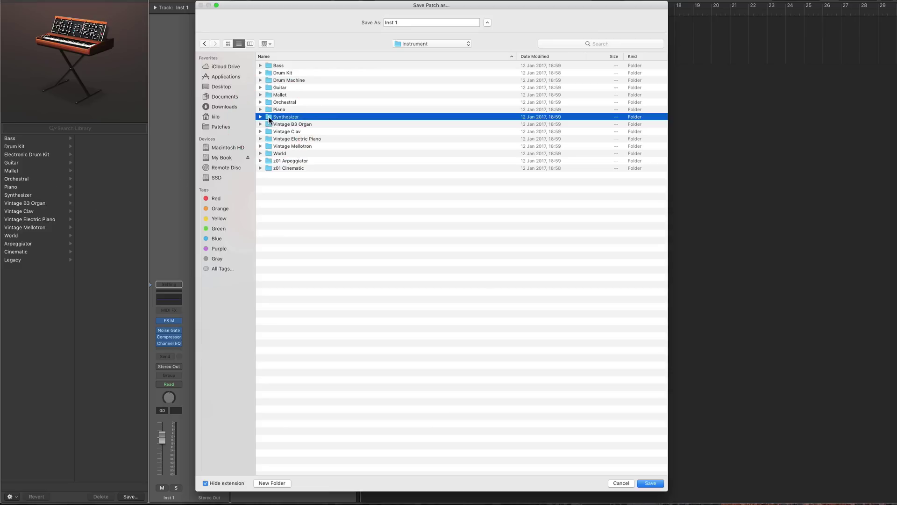
{"action": "double_click", "coordinate": [291, 119]}
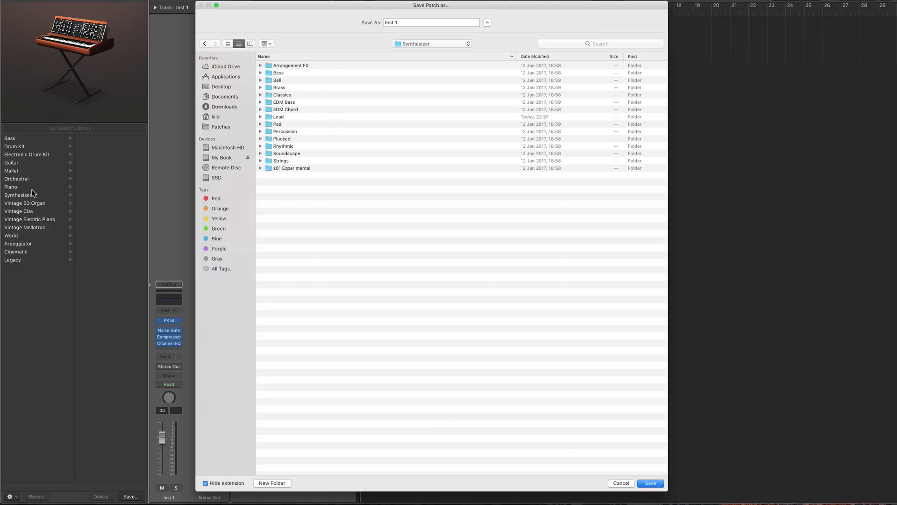
{"action": "double_click", "coordinate": [268, 116]}
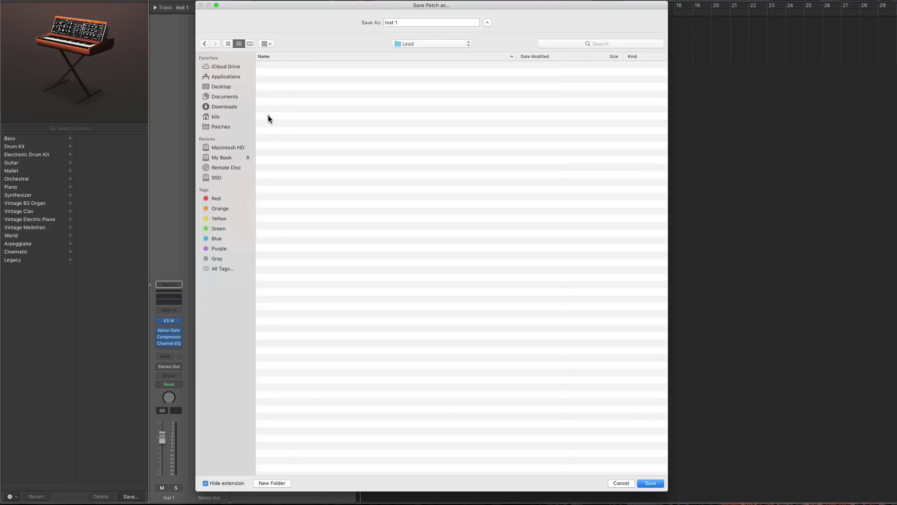
{"action": "left_click_drag", "start_coordinate": [401, 22], "coordinate": [382, 23]}
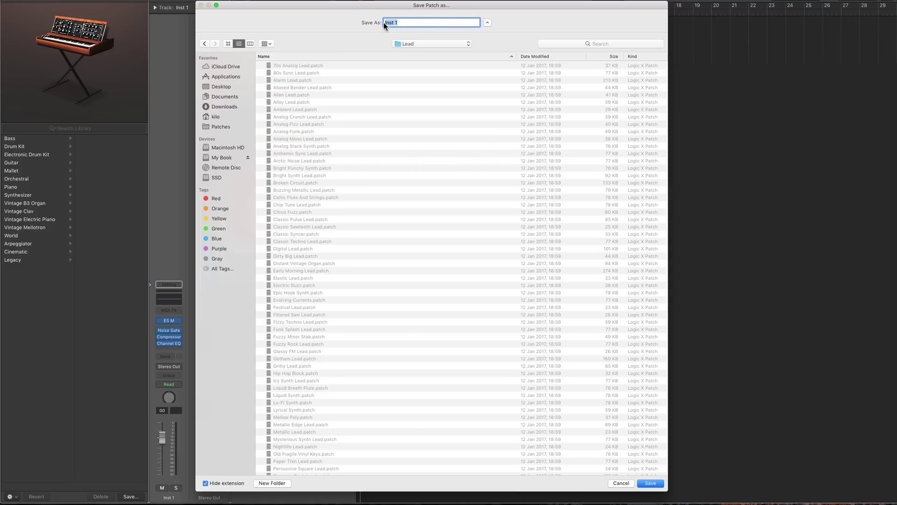
{"action": "type", "text": "Vanilla ESM"}
{"action": "left_click", "coordinate": [649, 480]}
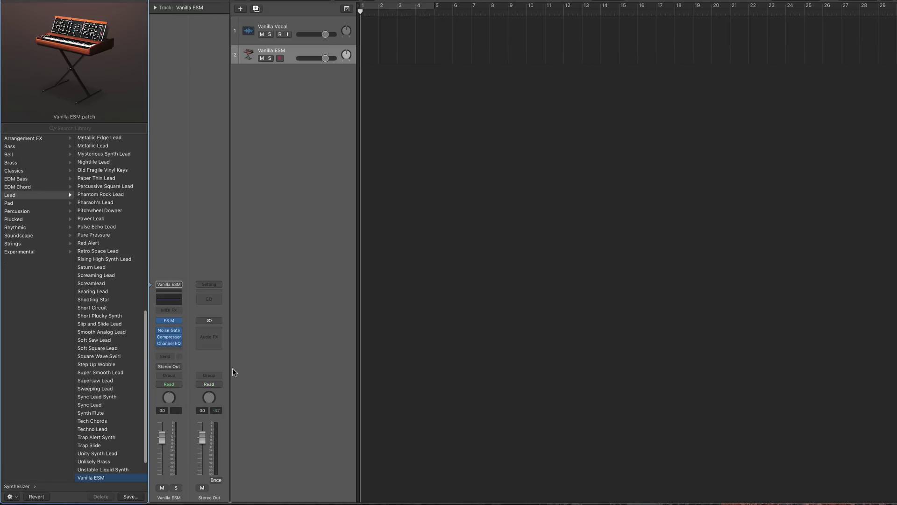
Check where the Vanilla ESM patch sits in the Library's Synthesizer > Lead hierarchy
{"action": "scroll", "coordinate": [124, 389], "scroll_direction": "down", "scroll_amount": 2}
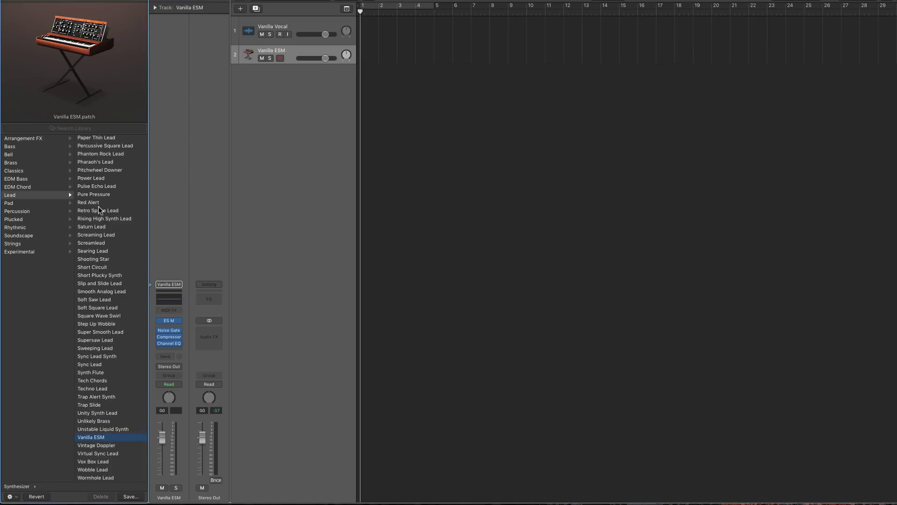
{"action": "scroll", "coordinate": [44, 354], "scroll_direction": "left", "scroll_amount": 5}
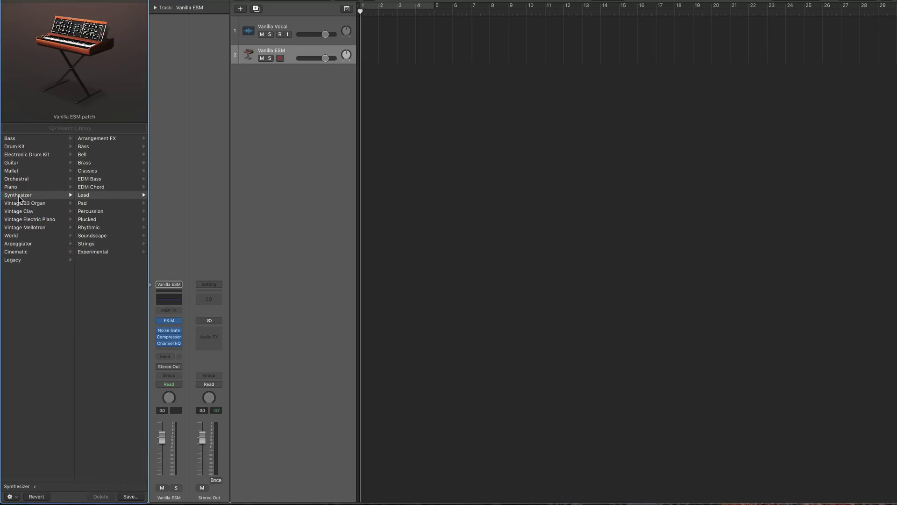
{"action": "scroll", "coordinate": [89, 204], "scroll_direction": "right", "scroll_amount": 3}
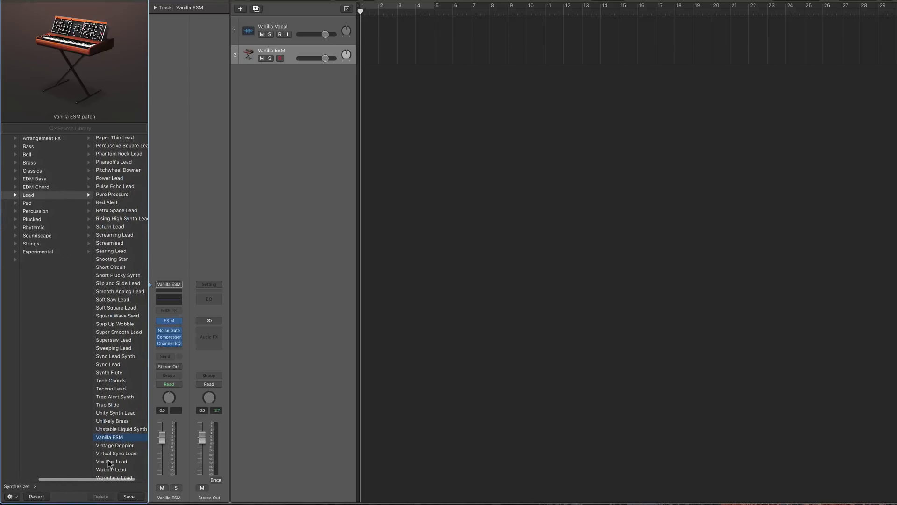
Save another copy of the Vanilla ESM patch directly in the default Instrument folder
{"action": "scroll", "coordinate": [110, 441], "scroll_direction": "right", "scroll_amount": 2}
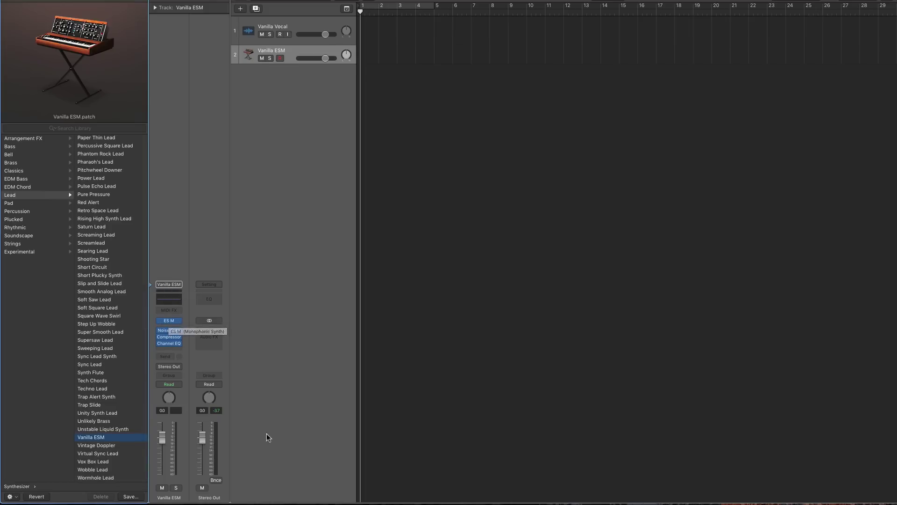
{"action": "left_click", "coordinate": [130, 497]}
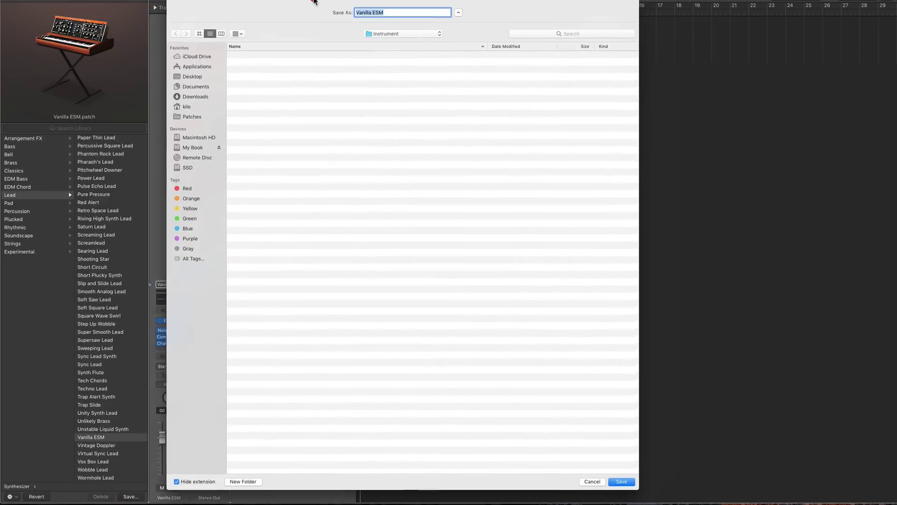
{"action": "left_click_drag", "start_coordinate": [314, 0], "coordinate": [293, 6]}
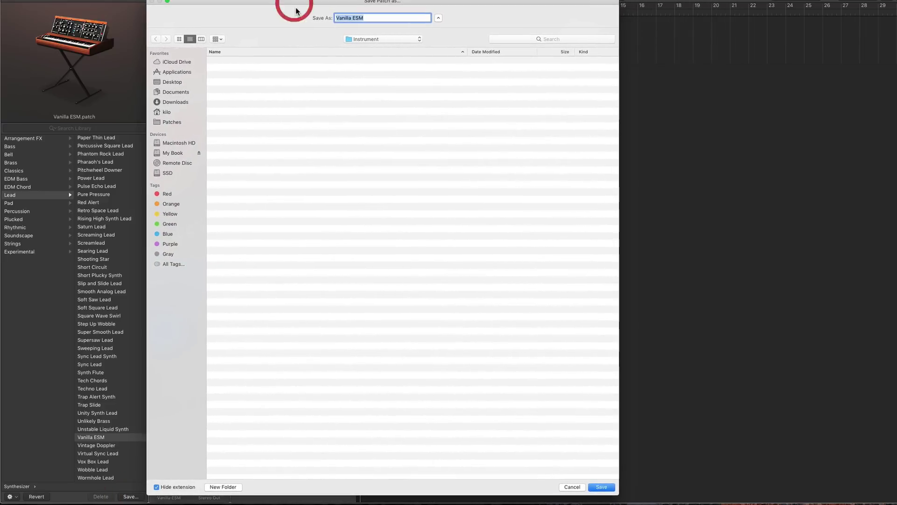
{"action": "left_click", "coordinate": [385, 41]}
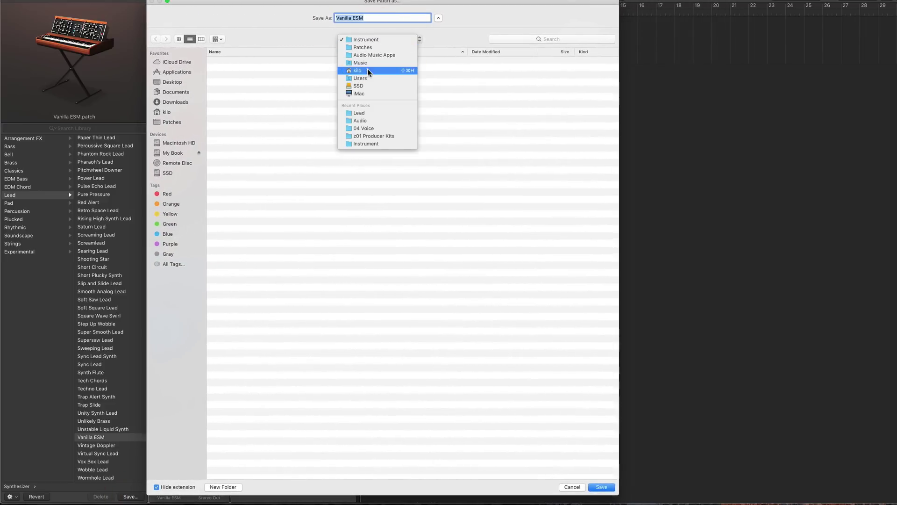
{"action": "left_click", "coordinate": [374, 40]}
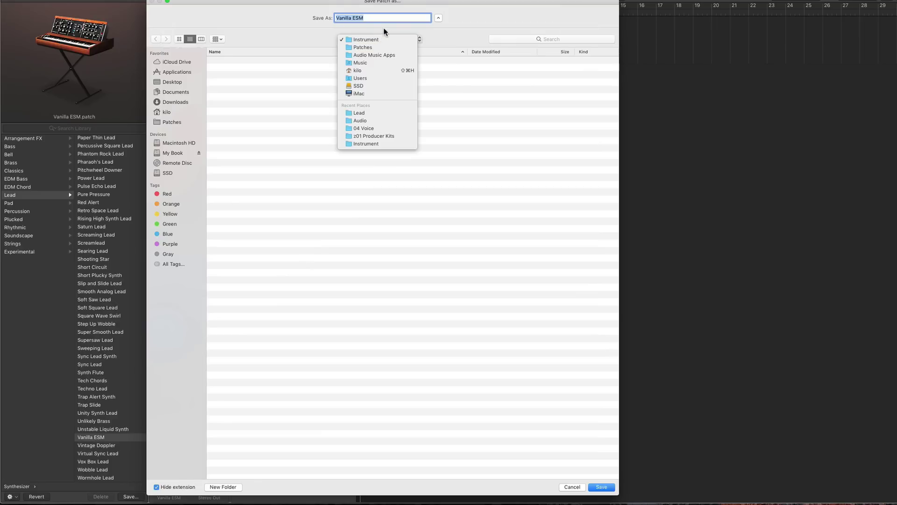
{"action": "left_click", "coordinate": [601, 487]}
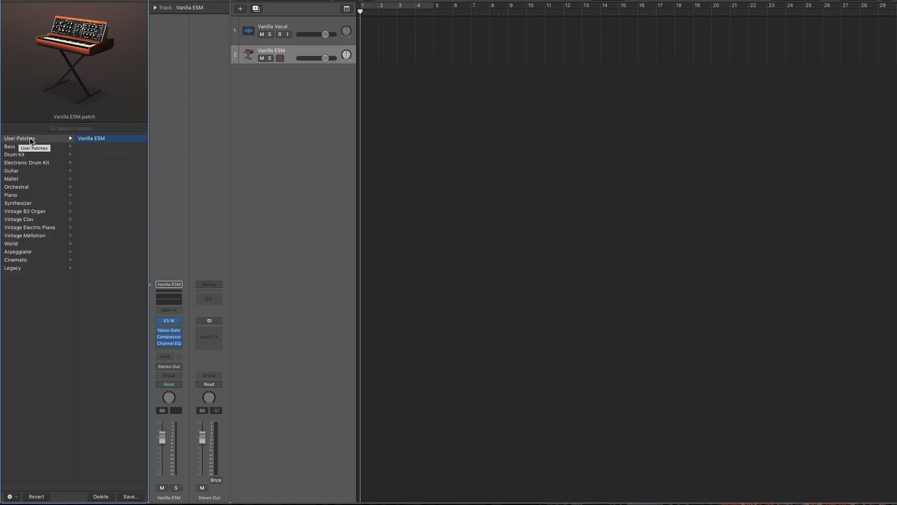
Delete the Vanilla ESM patch from User Patches in the Library
{"action": "left_click", "coordinate": [100, 496]}
{"action": "left_click_drag", "start_coordinate": [266, 137], "coordinate": [239, 144]}
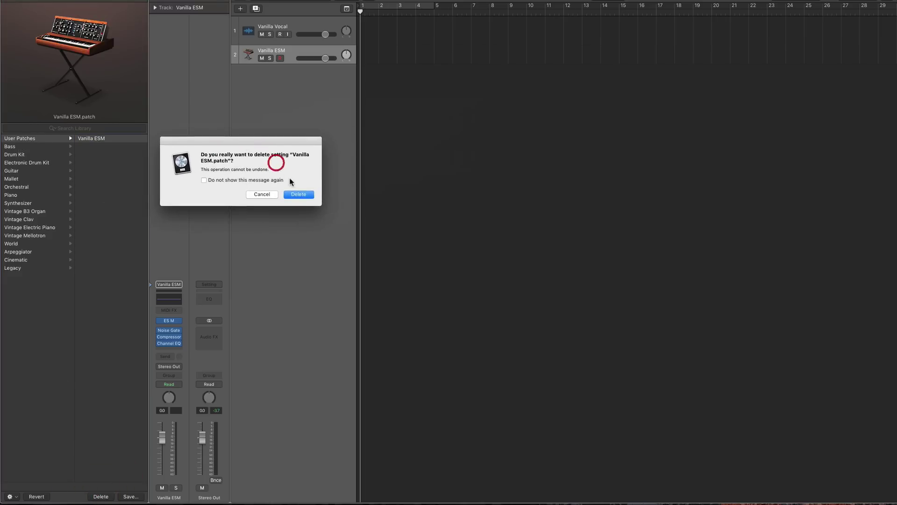
{"action": "left_click", "coordinate": [296, 195]}
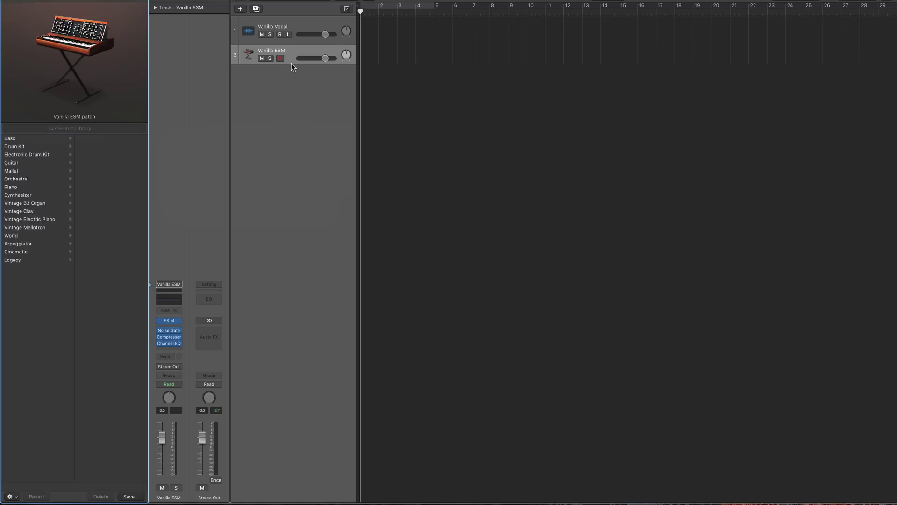
Add one software instrument track with an empty channel strip and make its track row slightly taller
{"action": "left_click_drag", "start_coordinate": [291, 64], "coordinate": [291, 69]}
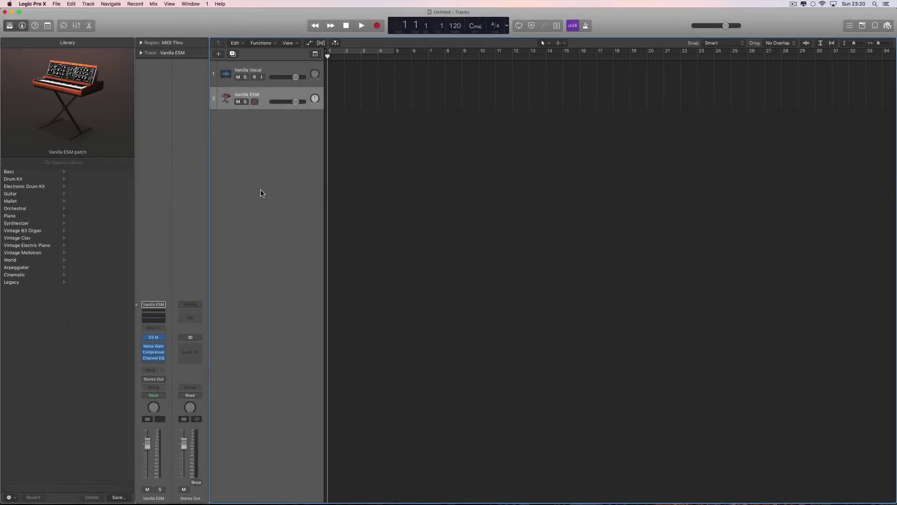
{"action": "left_click", "coordinate": [218, 53]}
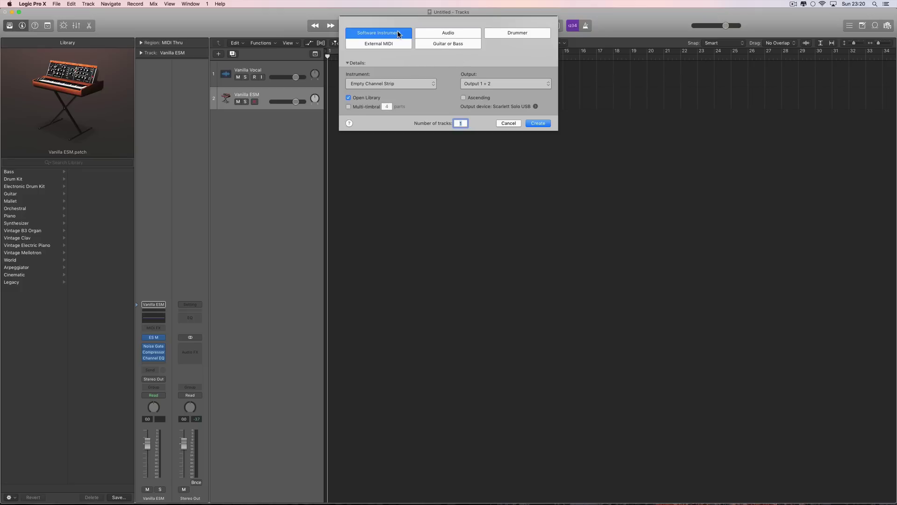
{"action": "left_click", "coordinate": [538, 124]}
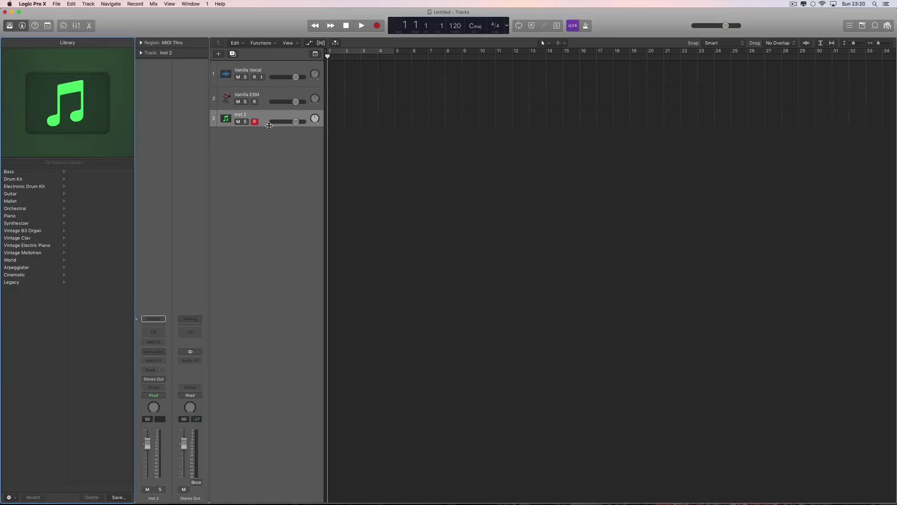
{"action": "left_click_drag", "start_coordinate": [269, 125], "coordinate": [270, 136]}
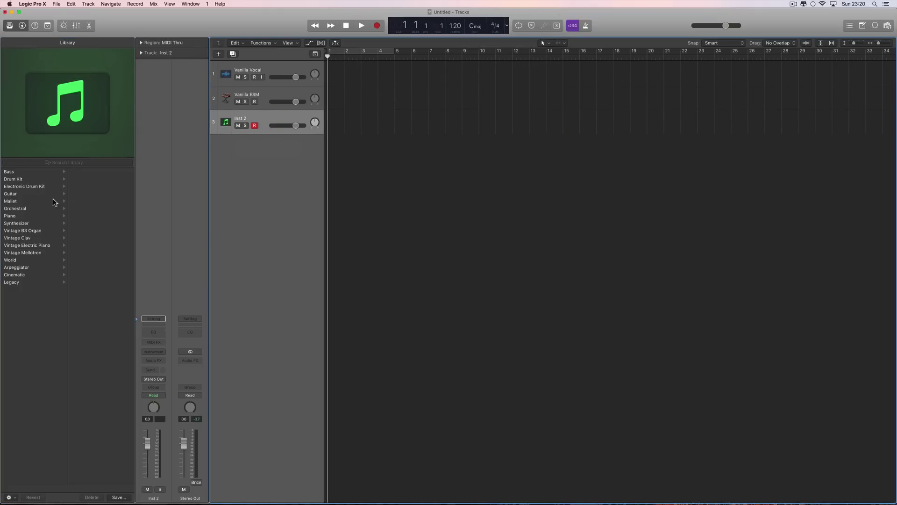
Load the Unmixed+ patch from Drum Kit > Producer Kits onto the Inst 2 track and view its subtracks
{"action": "left_click", "coordinate": [14, 178]}
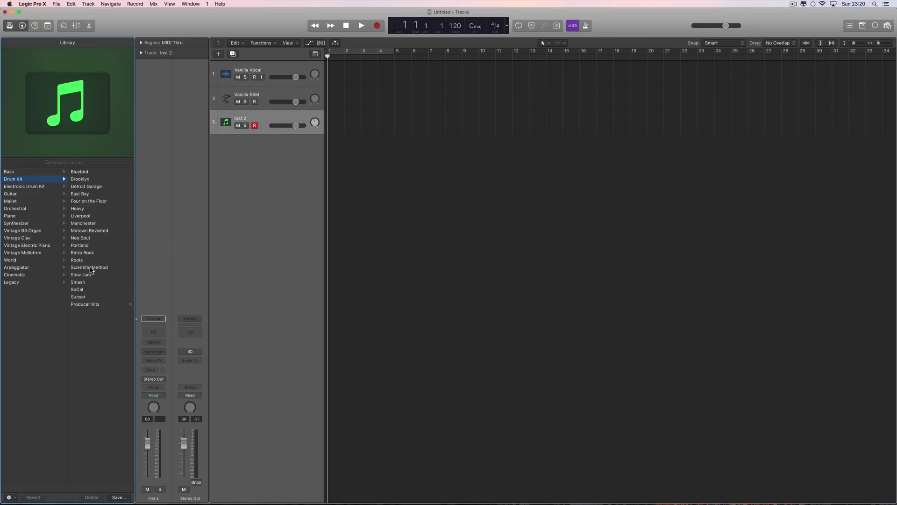
{"action": "left_click", "coordinate": [90, 305]}
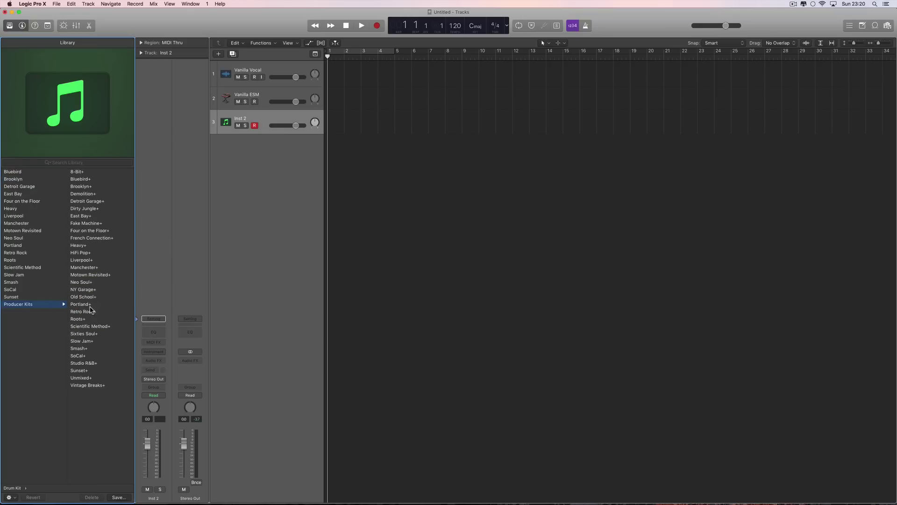
{"action": "left_click", "coordinate": [87, 379]}
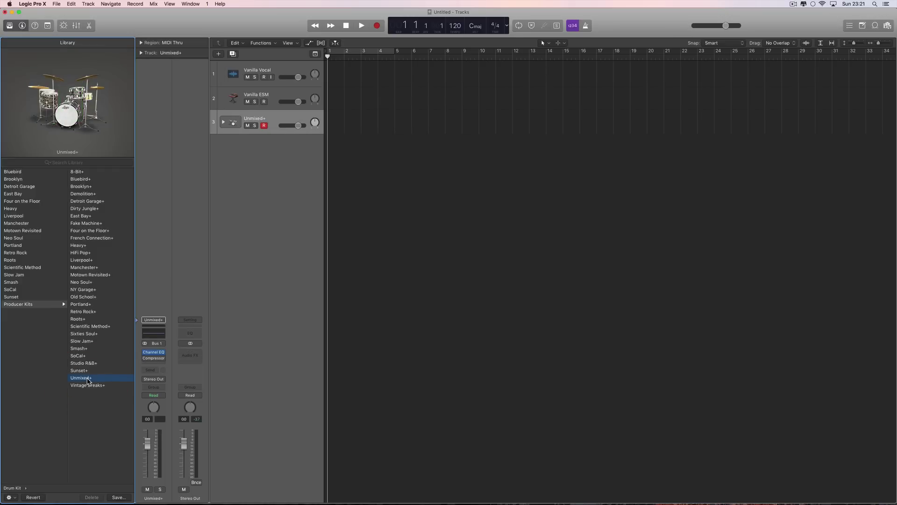
{"action": "left_click", "coordinate": [223, 123]}
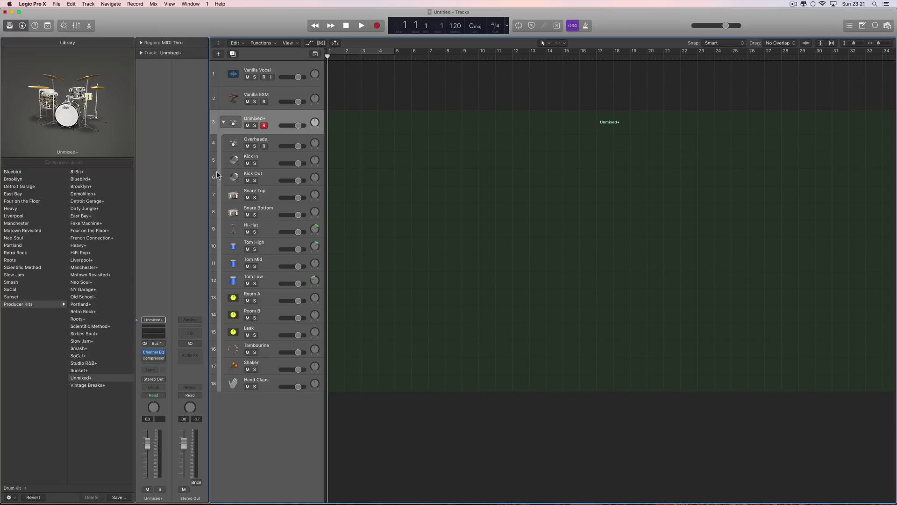
{"action": "left_click", "coordinate": [223, 123]}
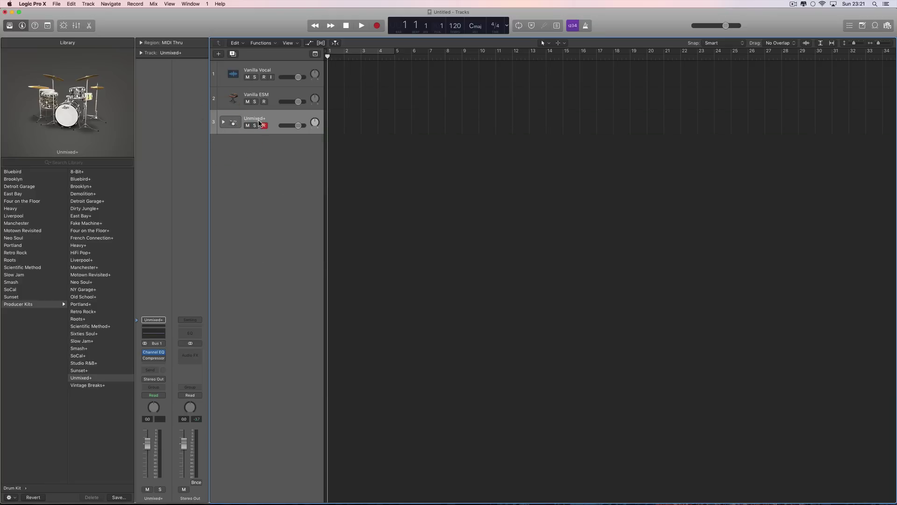
Select the Vanilla ESM track and load the Vanilla ESM patch from Synthesizer > Lead
{"action": "left_click", "coordinate": [274, 99]}
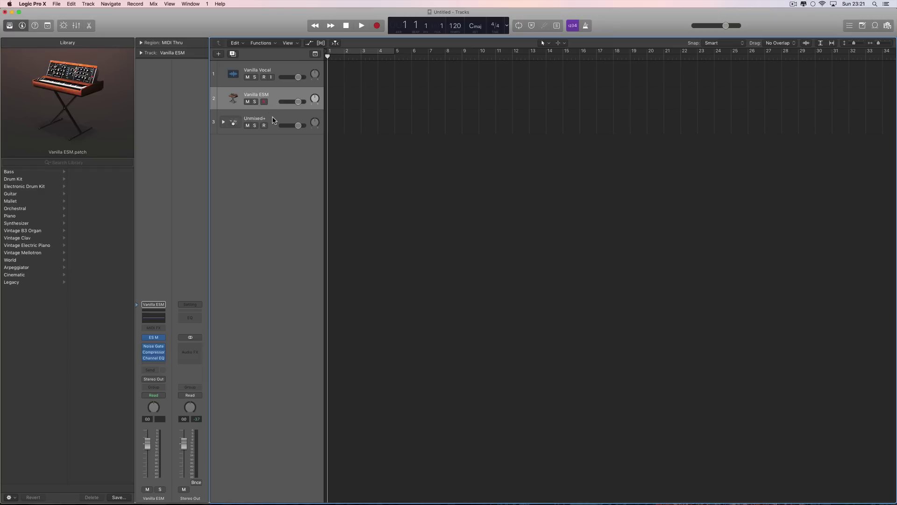
{"action": "left_click", "coordinate": [25, 224]}
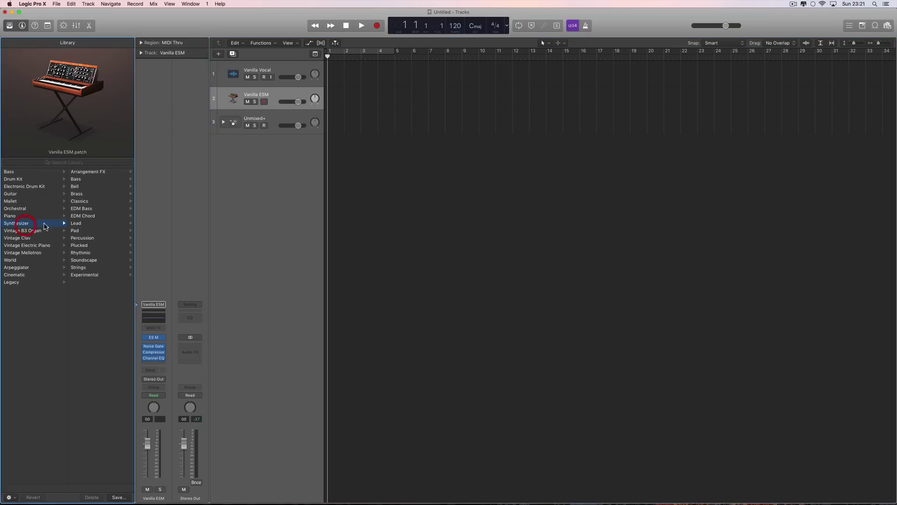
{"action": "left_click", "coordinate": [79, 225]}
{"action": "scroll", "coordinate": [96, 316], "scroll_direction": "down", "scroll_amount": 5}
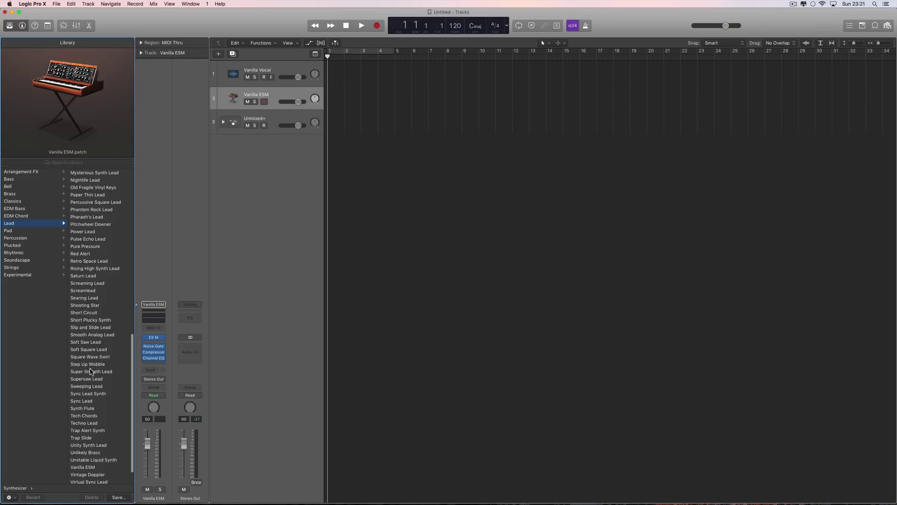
{"action": "left_click", "coordinate": [92, 467]}
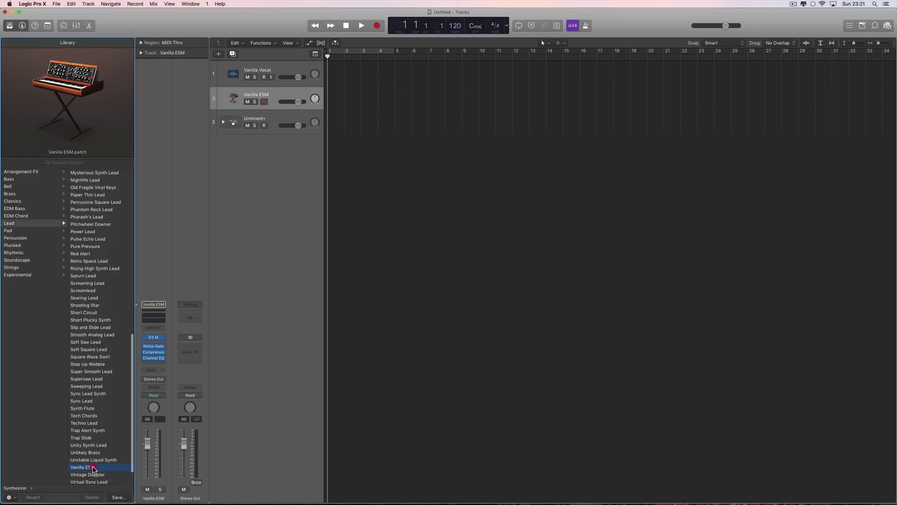
Expand the Unmixed+ track stack and examine its Overheads and Kick In subtracks
{"action": "left_click", "coordinate": [269, 115]}
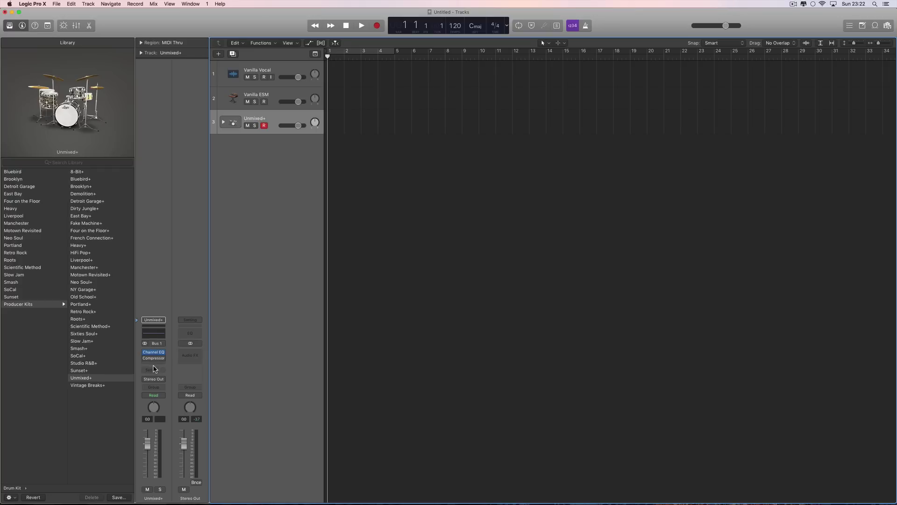
{"action": "left_click", "coordinate": [223, 123]}
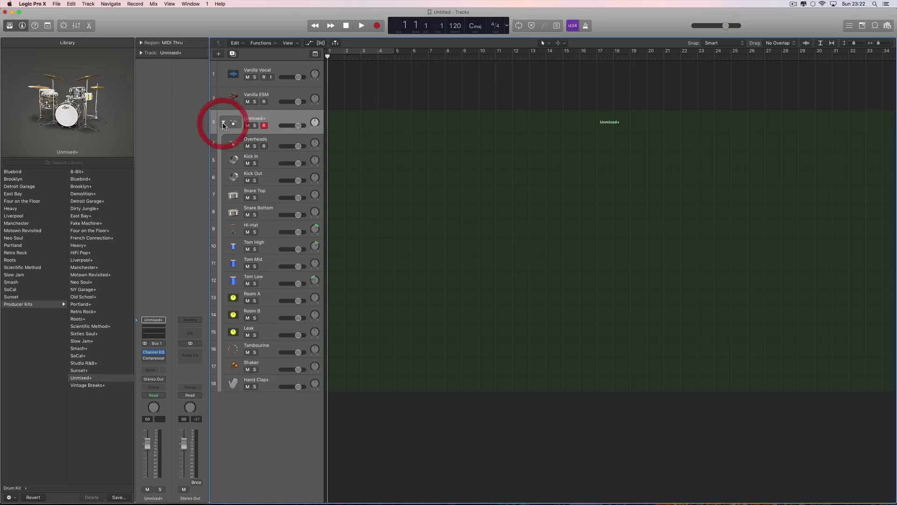
{"action": "left_click", "coordinate": [267, 141]}
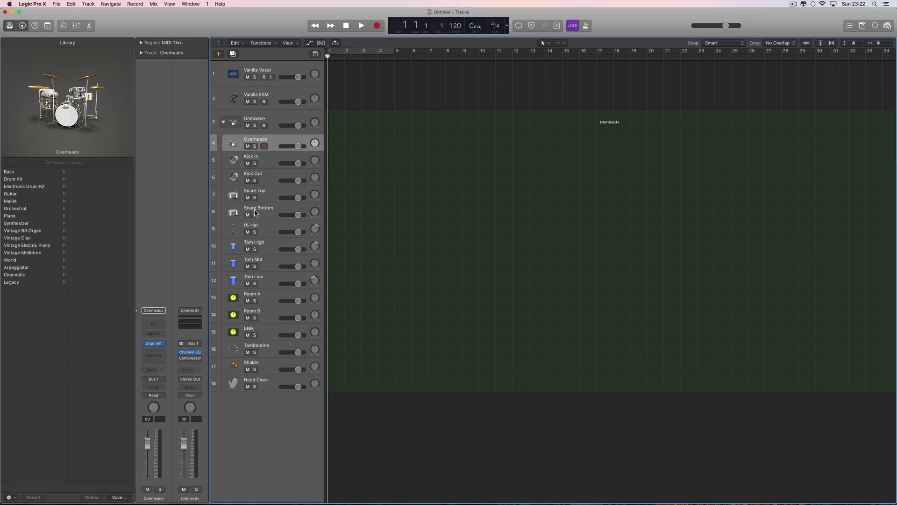
{"action": "left_click", "coordinate": [268, 161]}
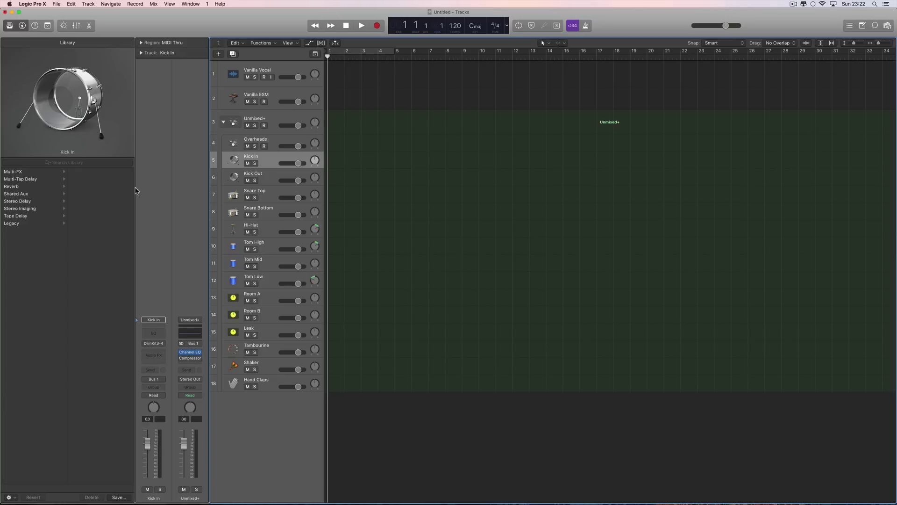
Examine the Unmixed+ and Overheads channel strips in the Mixer, hide it, and collapse the Unmixed+ stack
{"action": "left_click", "coordinate": [76, 25]}
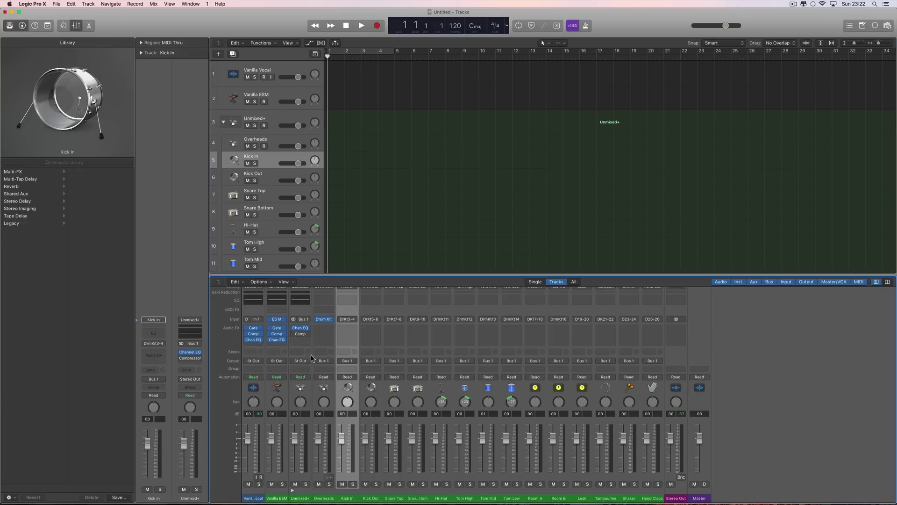
{"action": "left_click", "coordinate": [304, 498]}
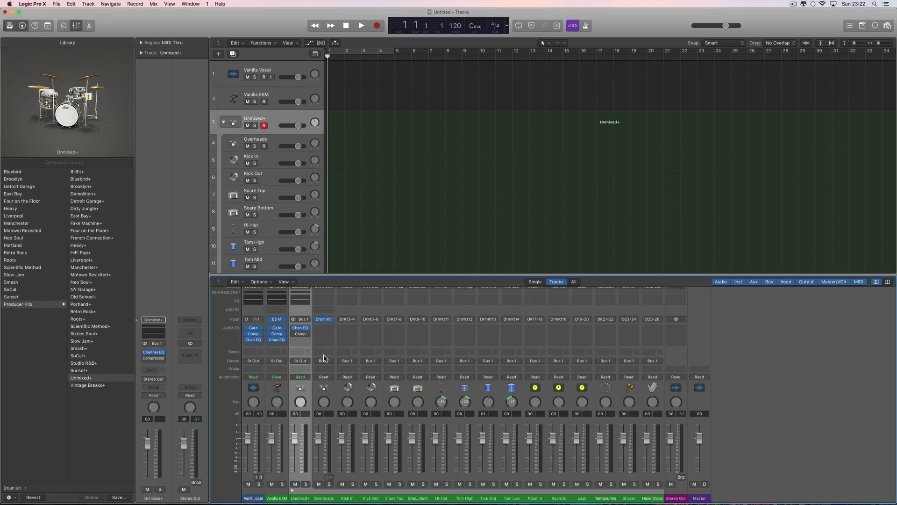
{"action": "left_click", "coordinate": [324, 497]}
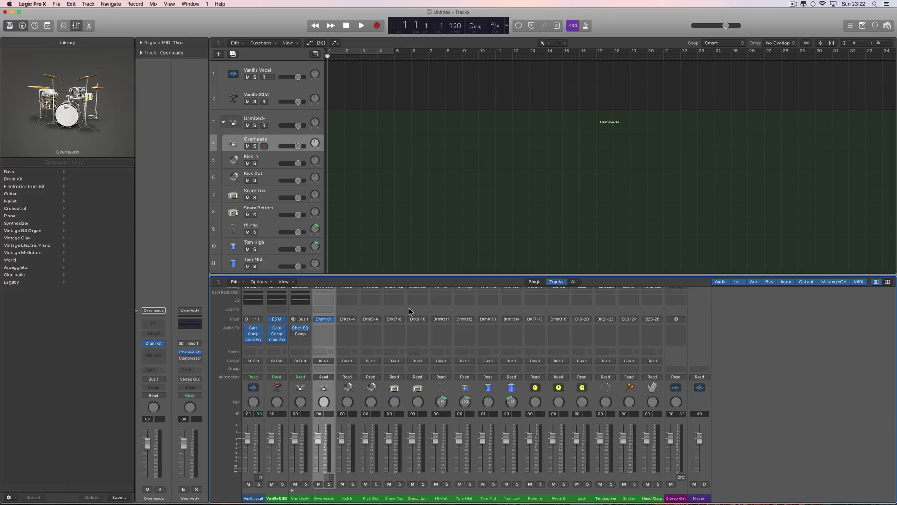
{"action": "left_click", "coordinate": [76, 25]}
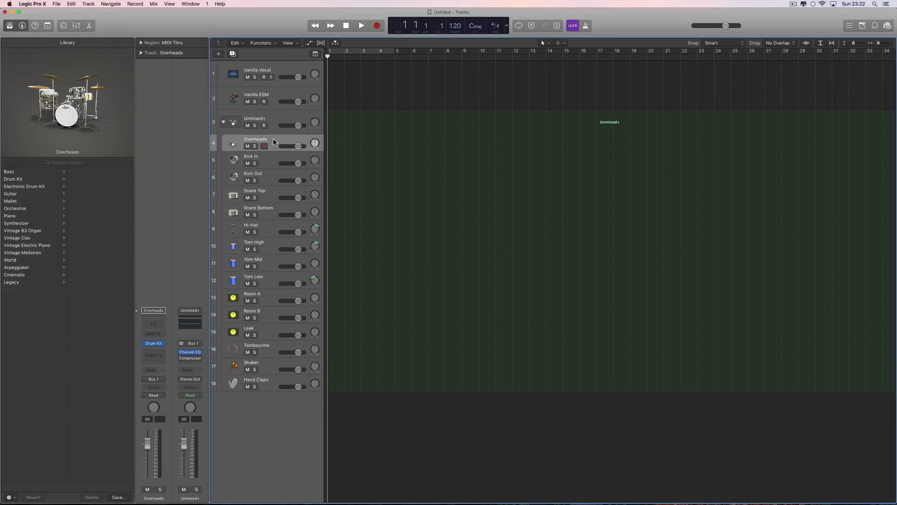
{"action": "left_click", "coordinate": [274, 123]}
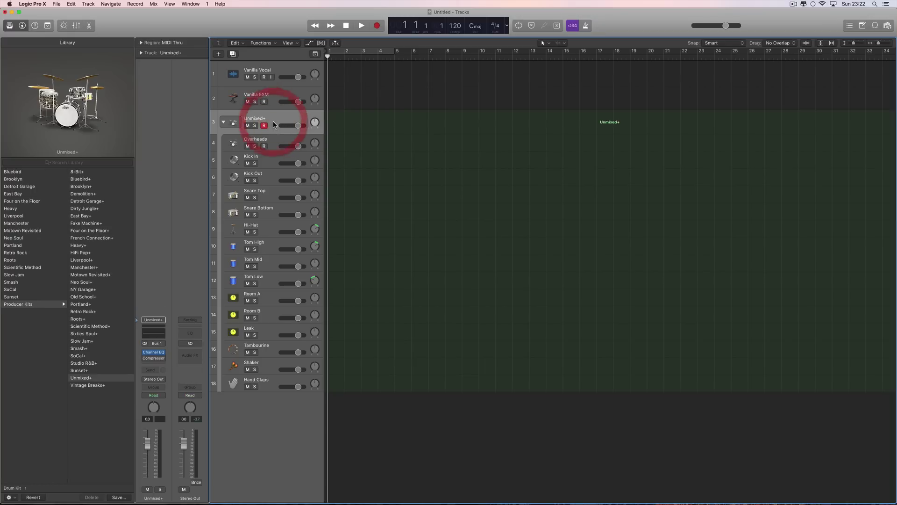
{"action": "left_click", "coordinate": [225, 122]}
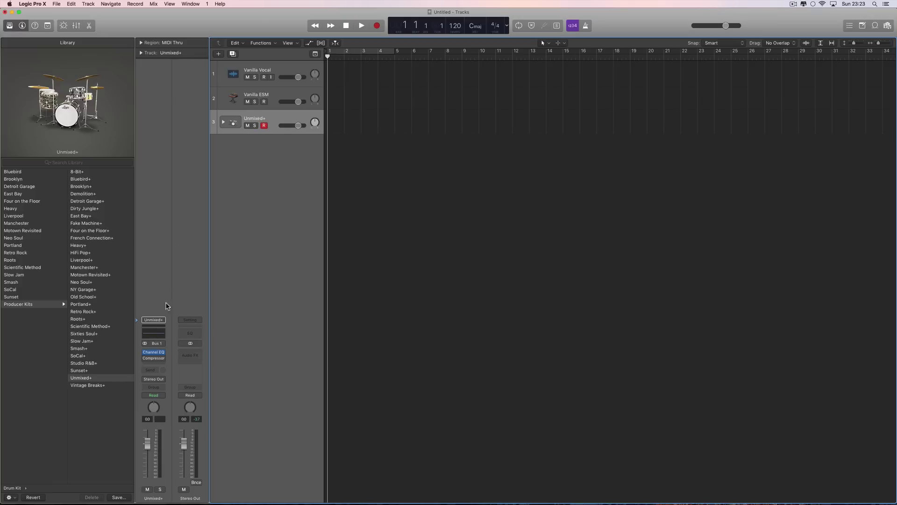
Open Drum Kit Designer from the Overheads subtrack of the Unmixed+ stack and show the kick drum's options
{"action": "left_click", "coordinate": [223, 122]}
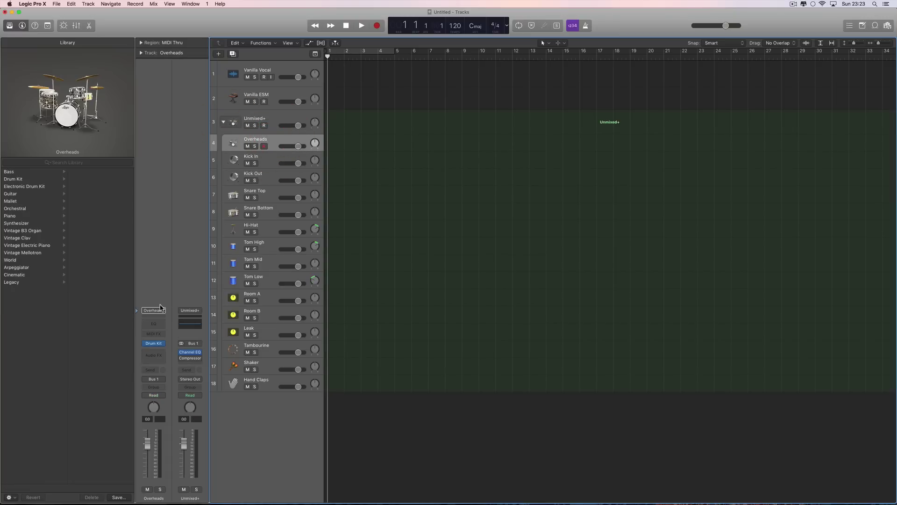
{"action": "left_click", "coordinate": [154, 344]}
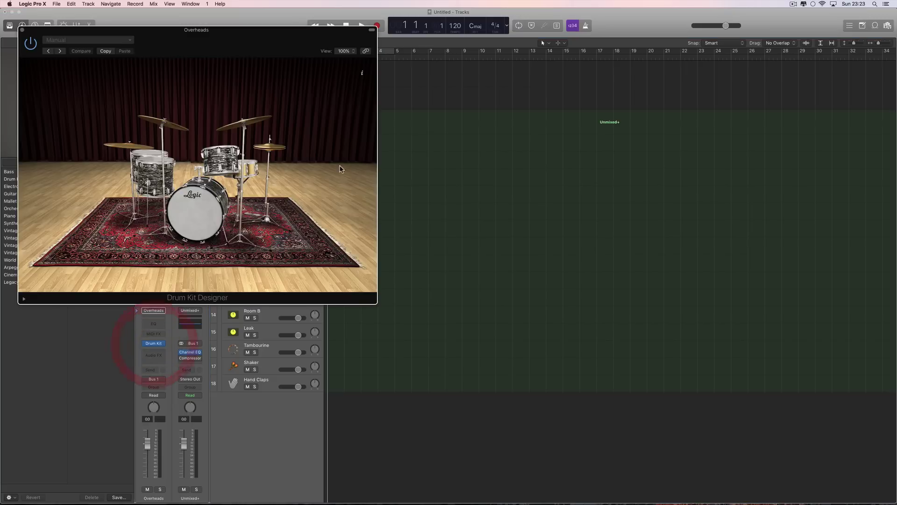
{"action": "left_click_drag", "start_coordinate": [234, 40], "coordinate": [431, 140]}
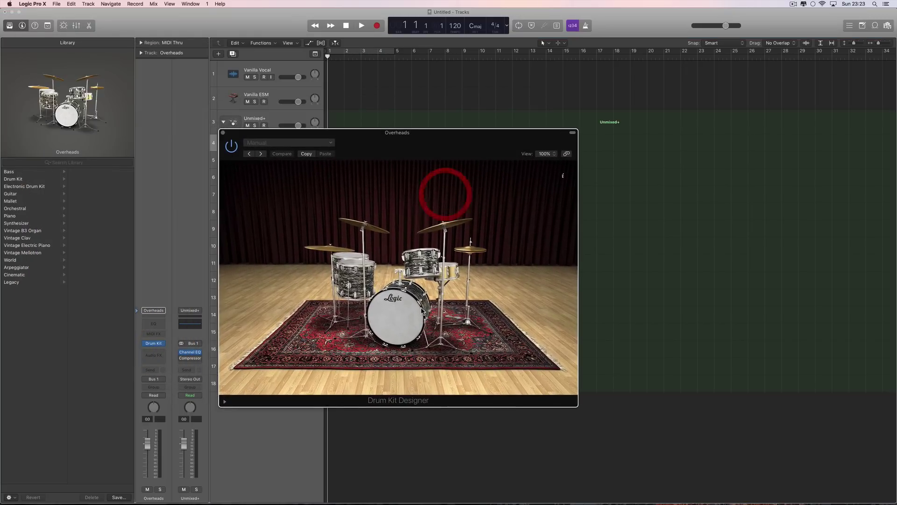
{"action": "left_click", "coordinate": [408, 316]}
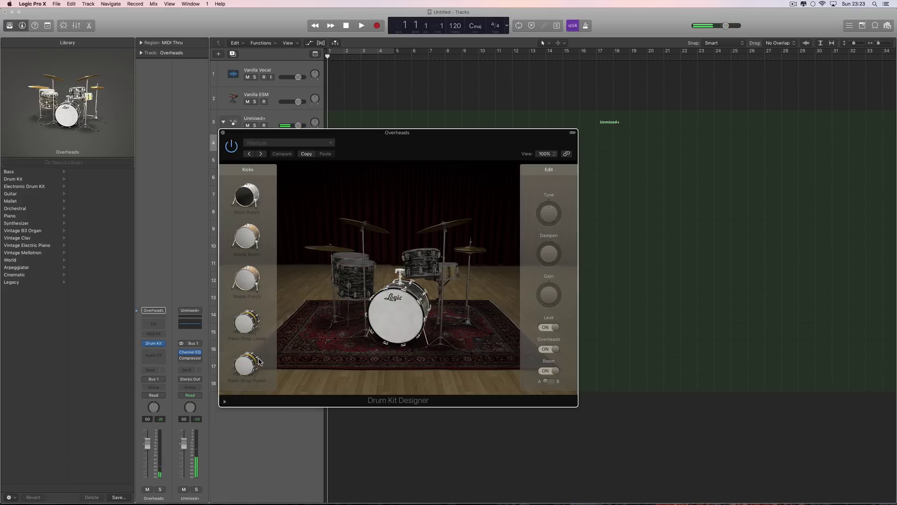
Choose the Pawn Shop Loose kick, turn off its Leak, Overheads and Room options, and audition it
{"action": "left_click", "coordinate": [252, 331]}
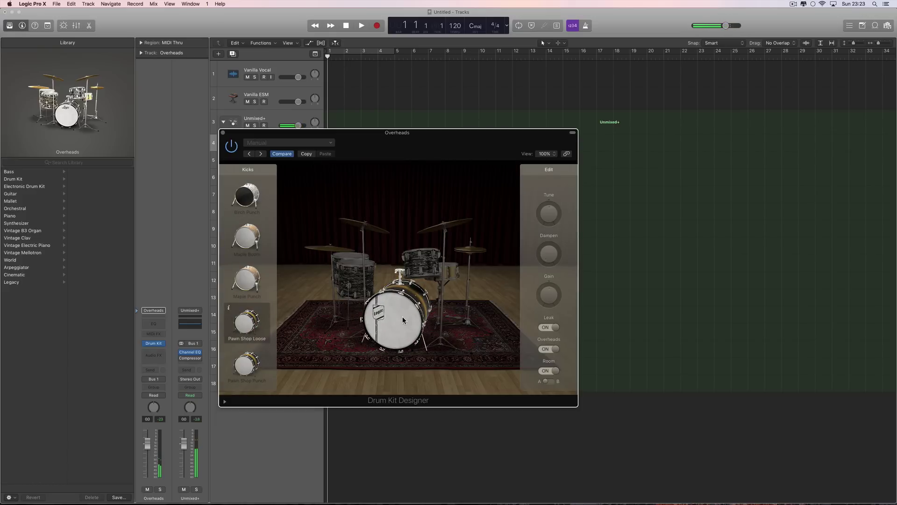
{"action": "left_click", "coordinate": [542, 328]}
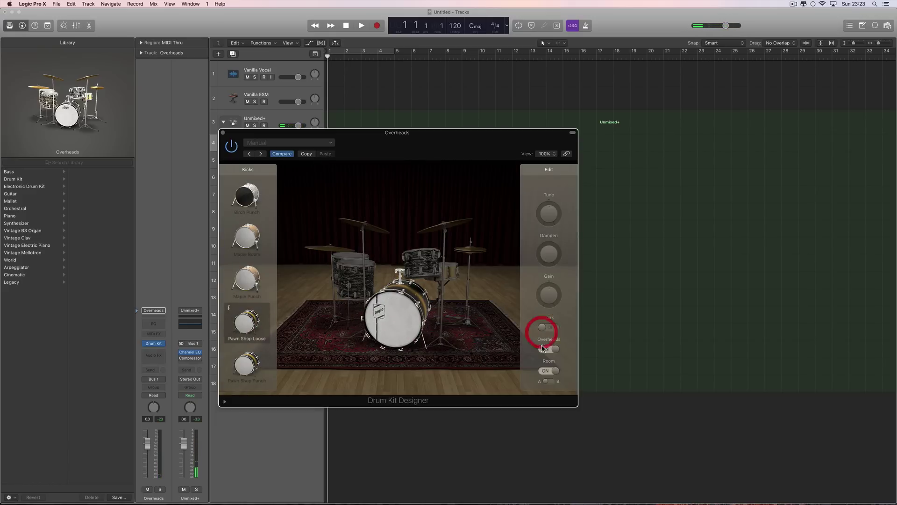
{"action": "left_click", "coordinate": [543, 351]}
{"action": "left_click", "coordinate": [544, 371]}
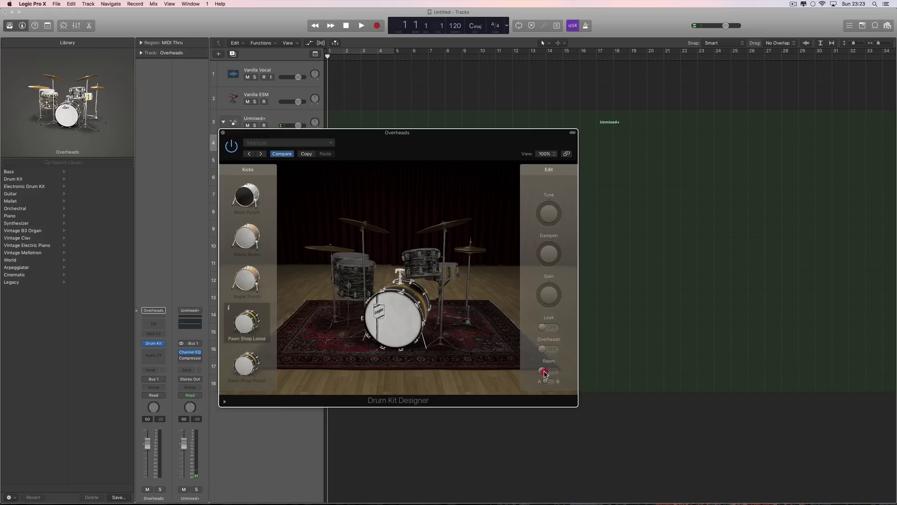
{"action": "left_click", "coordinate": [402, 316]}
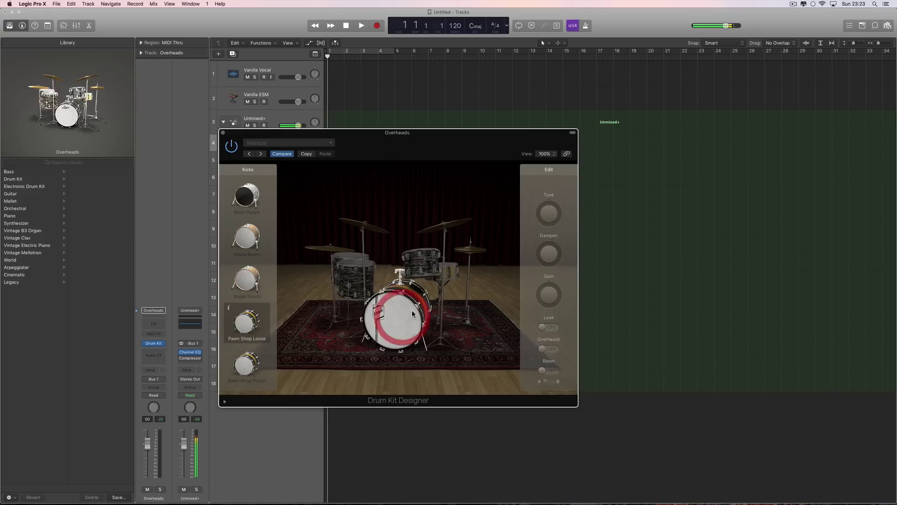
For the Bell Brass snare, raise Dampen strongly and Gain slightly, turn off Leak, Overheads and Room, and audition it
{"action": "left_click", "coordinate": [450, 275]}
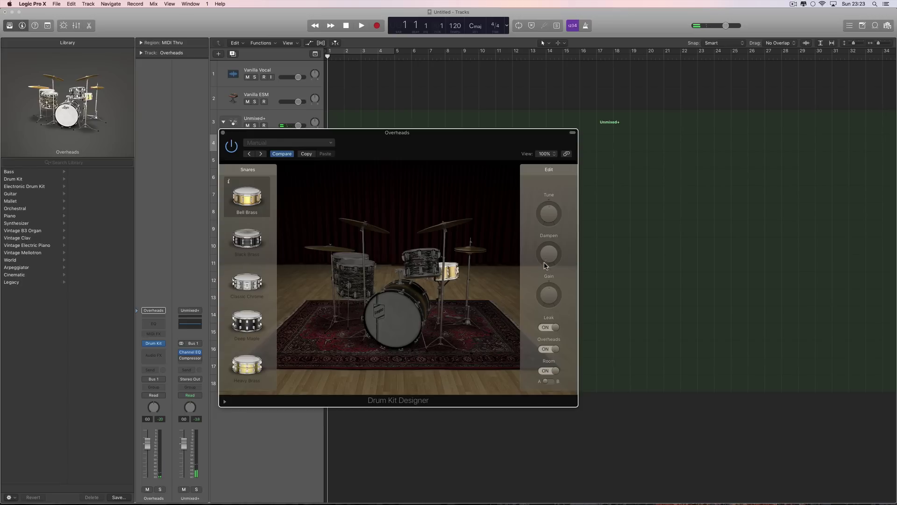
{"action": "left_click_drag", "start_coordinate": [544, 265], "coordinate": [543, 216]}
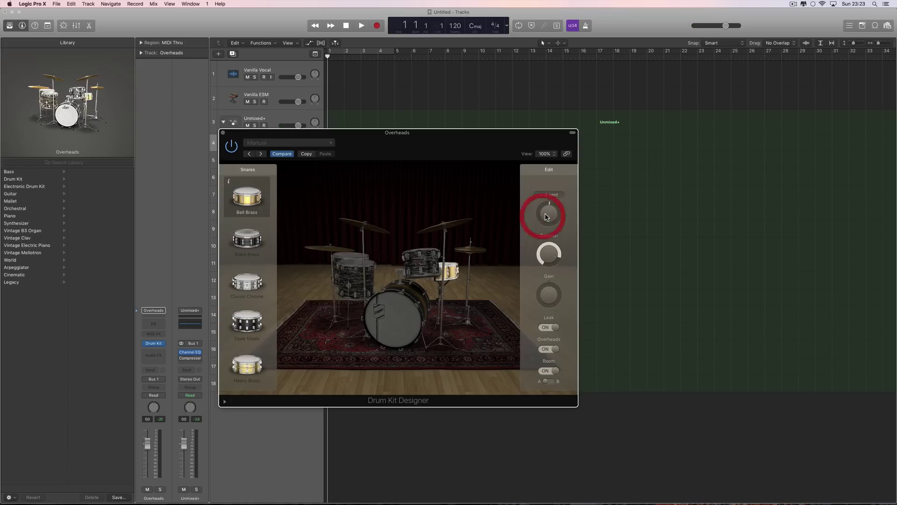
{"action": "left_click", "coordinate": [546, 214]}
{"action": "left_click_drag", "start_coordinate": [548, 295], "coordinate": [548, 293]}
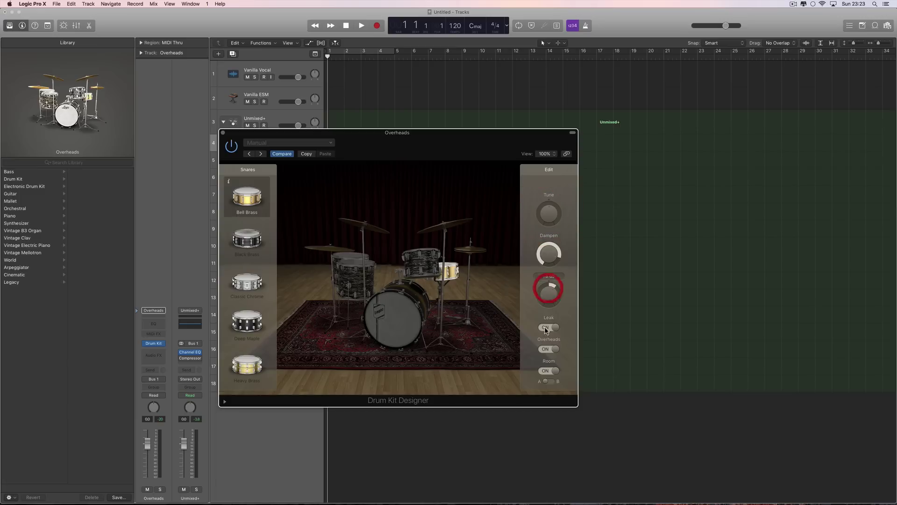
{"action": "left_click", "coordinate": [548, 327]}
{"action": "left_click", "coordinate": [549, 349]}
{"action": "left_click", "coordinate": [547, 370]}
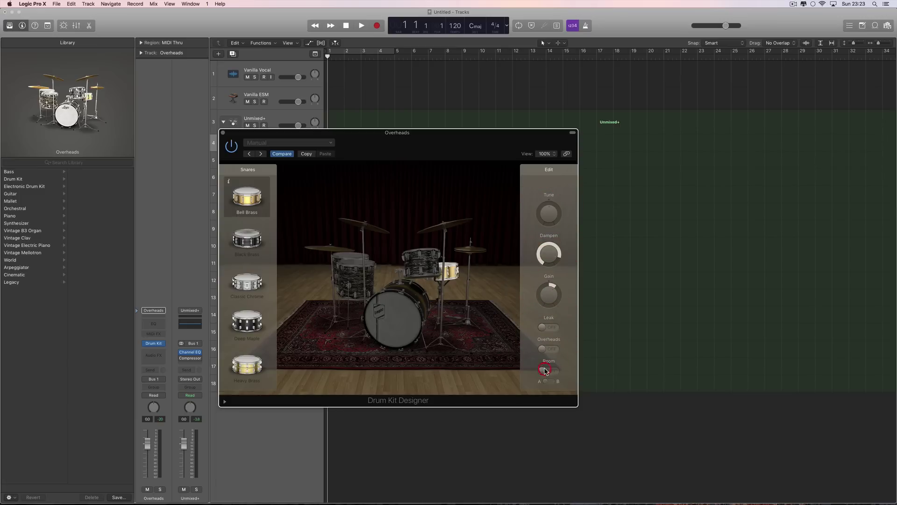
{"action": "left_click", "coordinate": [453, 272]}
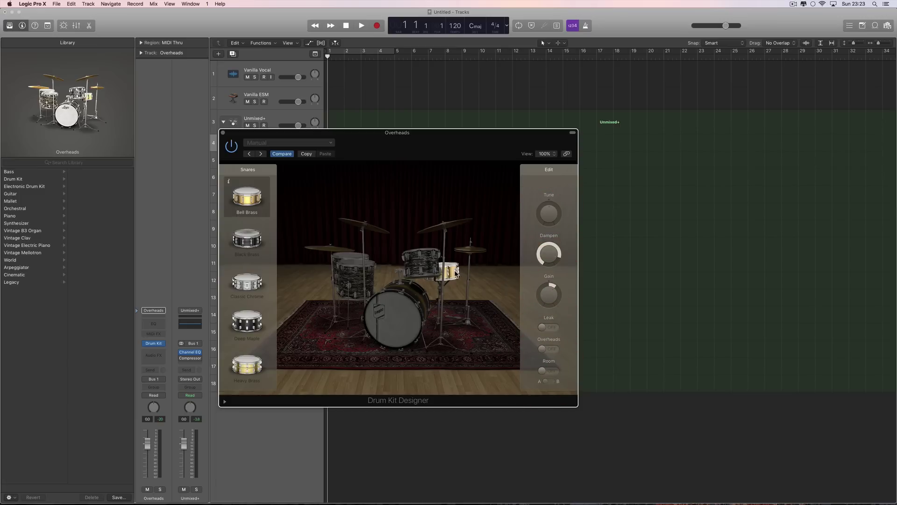
Choose the Pawn Shop toms, raise their Tune, Dampen and Gain, and turn off Leak, Overheads and Room
{"action": "left_click", "coordinate": [413, 257]}
{"action": "left_click", "coordinate": [246, 322]}
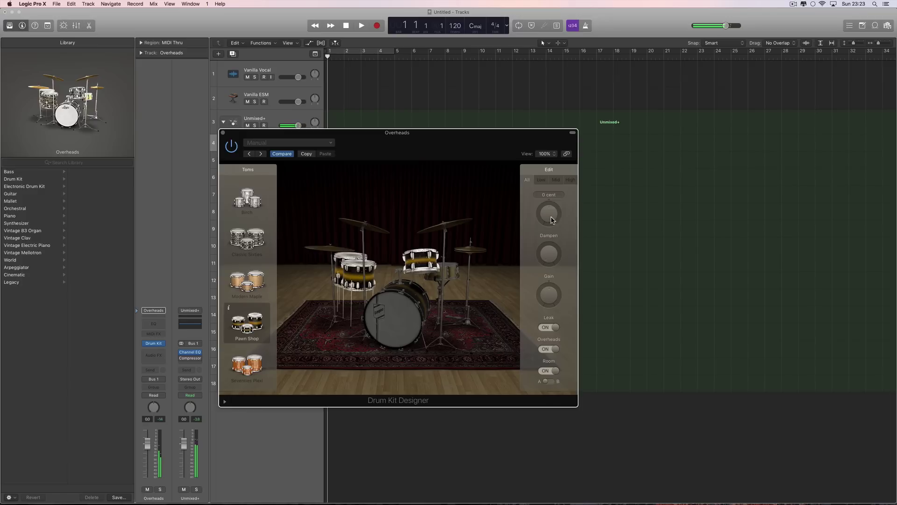
{"action": "left_click_drag", "start_coordinate": [551, 217], "coordinate": [552, 169]}
{"action": "left_click_drag", "start_coordinate": [546, 250], "coordinate": [545, 224]}
{"action": "left_click_drag", "start_coordinate": [550, 298], "coordinate": [551, 294]}
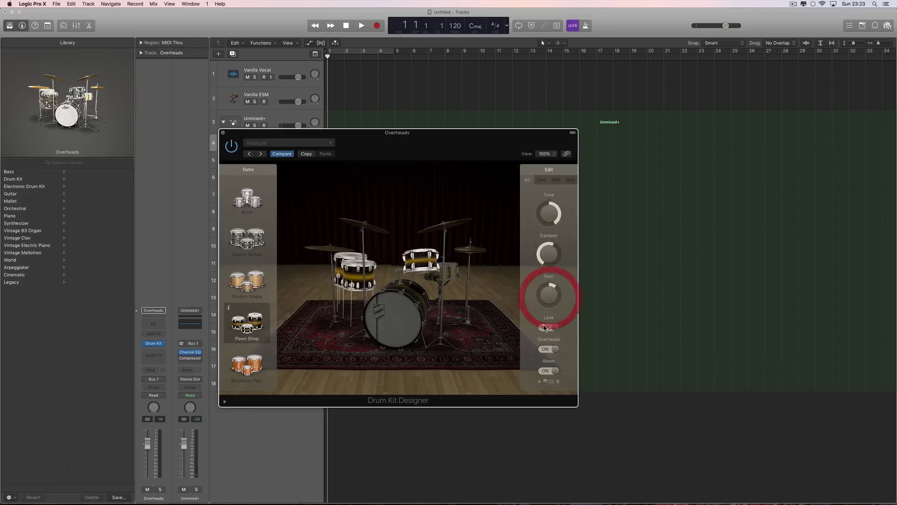
{"action": "left_click", "coordinate": [545, 327]}
{"action": "left_click", "coordinate": [547, 349]}
{"action": "left_click", "coordinate": [545, 371]}
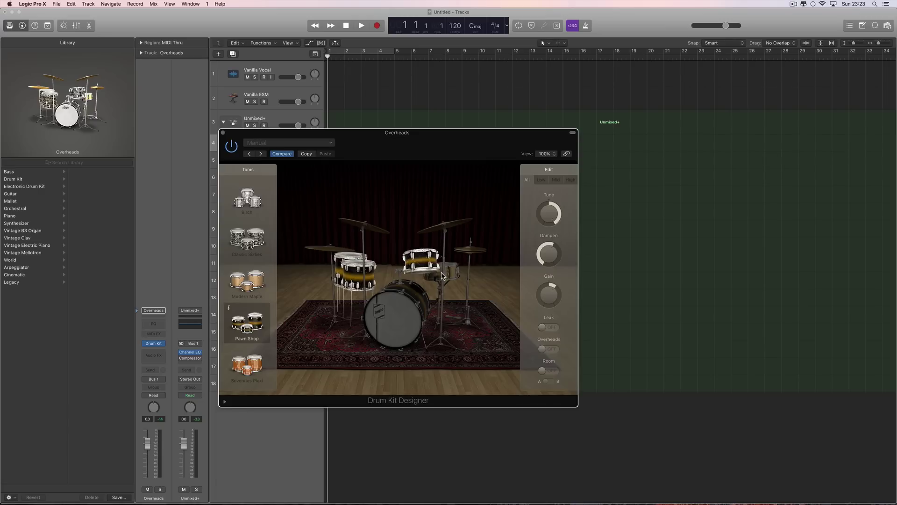
Choose the Modern Bright hi-hats, turn off their Overheads and Room options, and audition them
{"action": "left_click", "coordinate": [468, 253]}
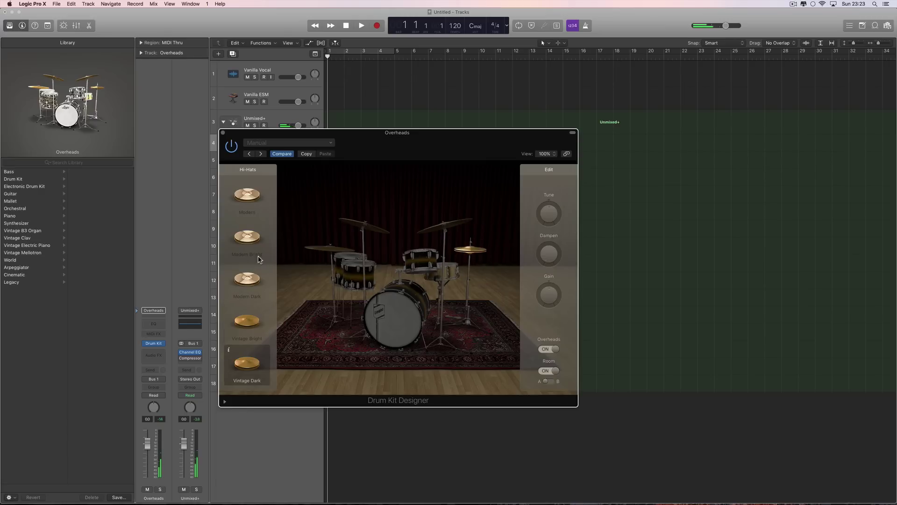
{"action": "scroll", "coordinate": [249, 241], "scroll_direction": "down", "scroll_amount": 1}
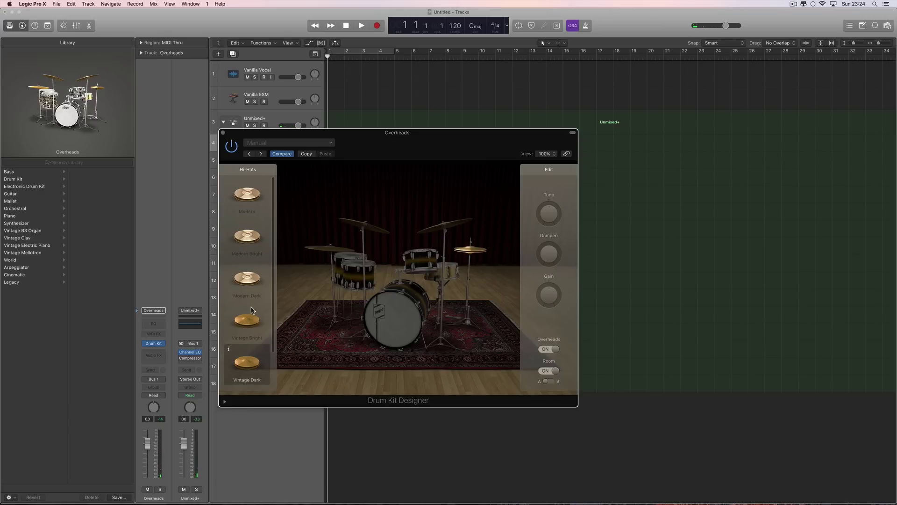
{"action": "left_click", "coordinate": [249, 242]}
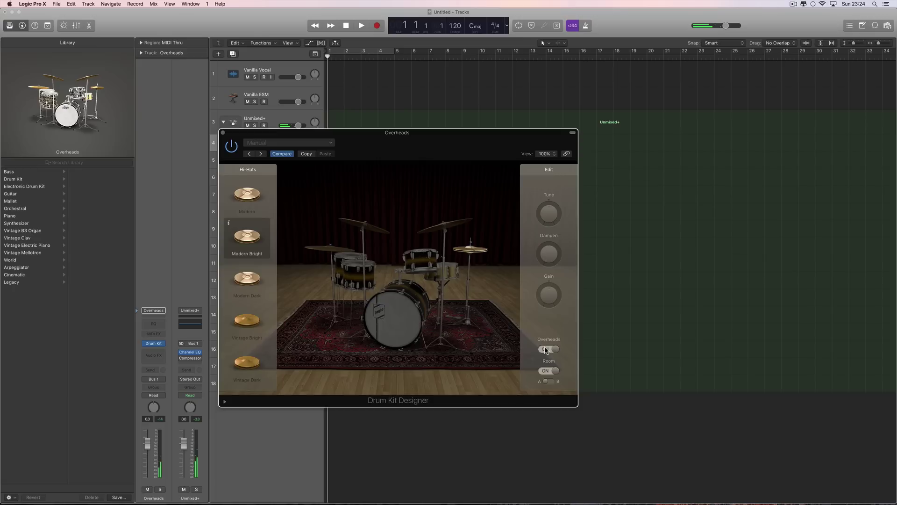
{"action": "left_click", "coordinate": [545, 371]}
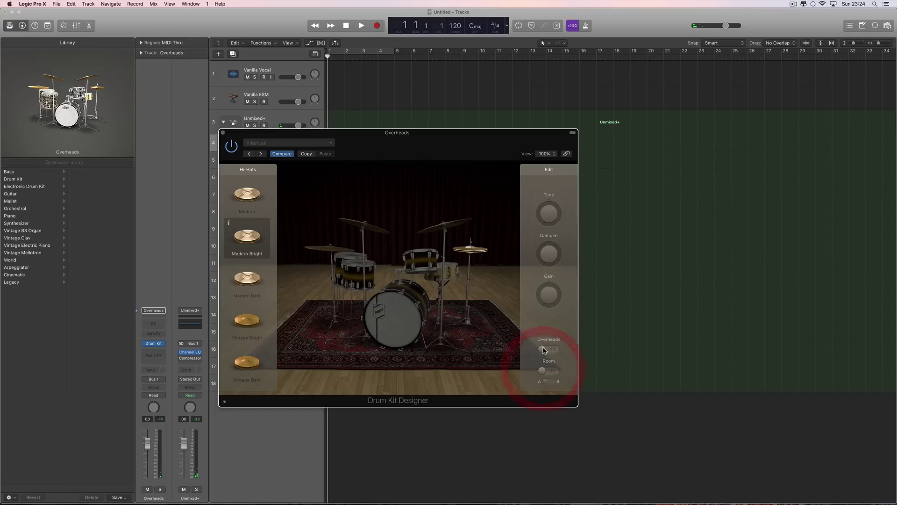
{"action": "left_click", "coordinate": [473, 254]}
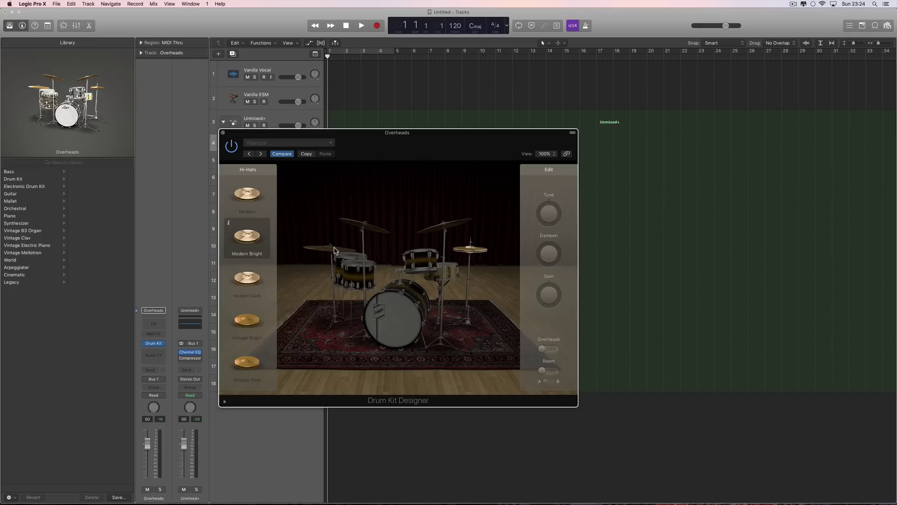
Choose the Modern Bright crash cymbals, raise their Dampen, turn off Room, and close Drum Kit Designer
{"action": "left_click", "coordinate": [446, 230]}
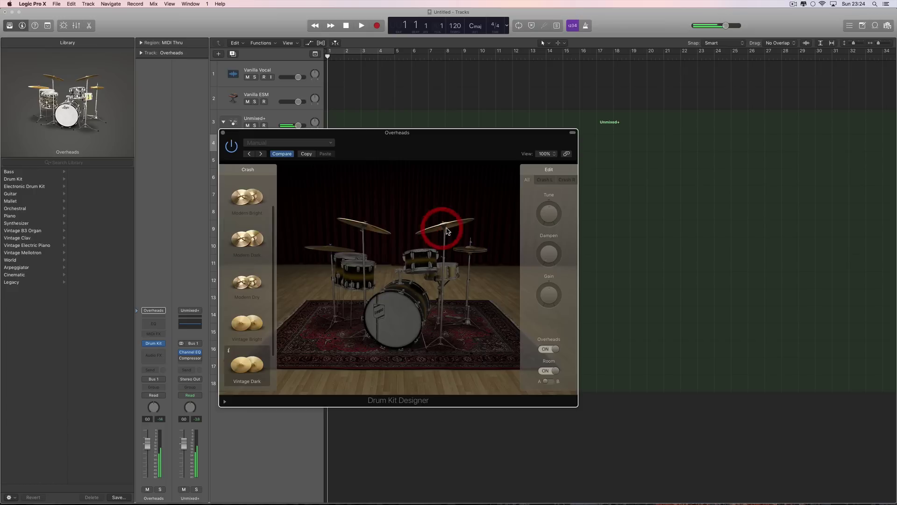
{"action": "left_click", "coordinate": [251, 198]}
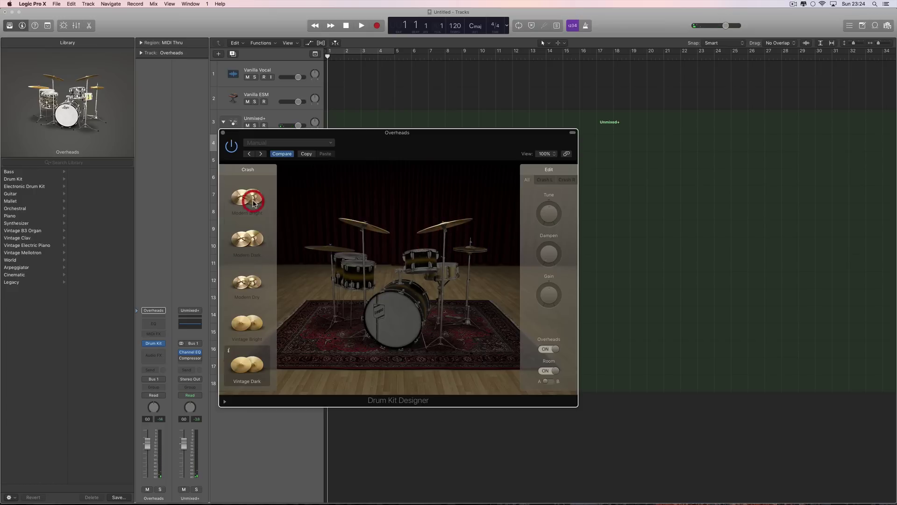
{"action": "mouse_move", "coordinate": [550, 258]}
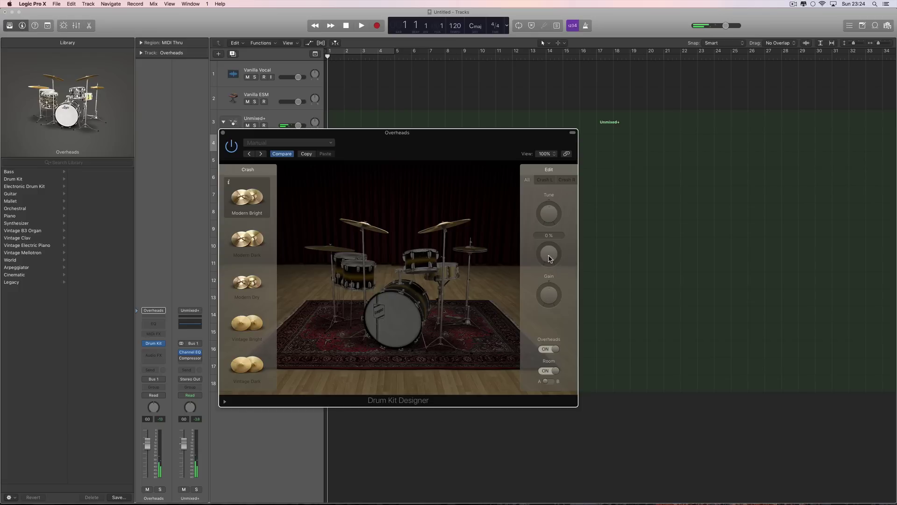
{"action": "left_click_drag", "start_coordinate": [551, 257], "coordinate": [548, 233]}
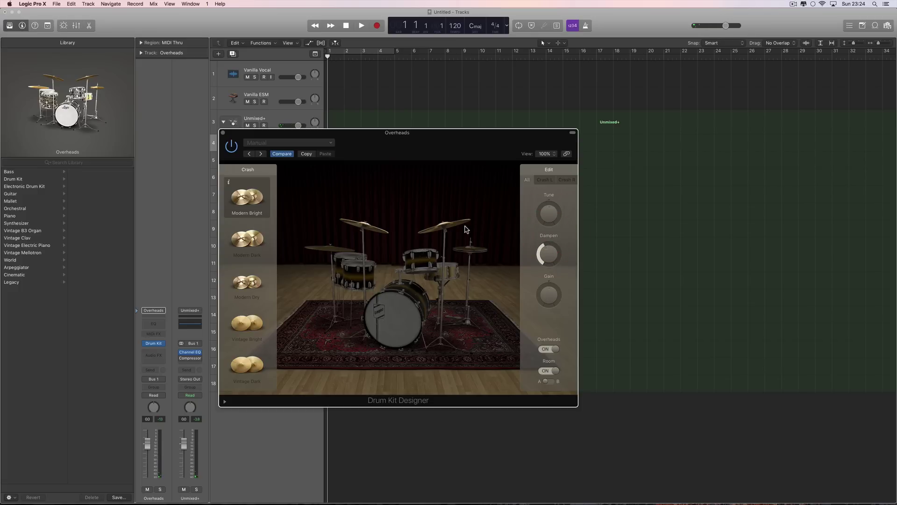
{"action": "left_click", "coordinate": [545, 371]}
{"action": "left_click", "coordinate": [224, 133]}
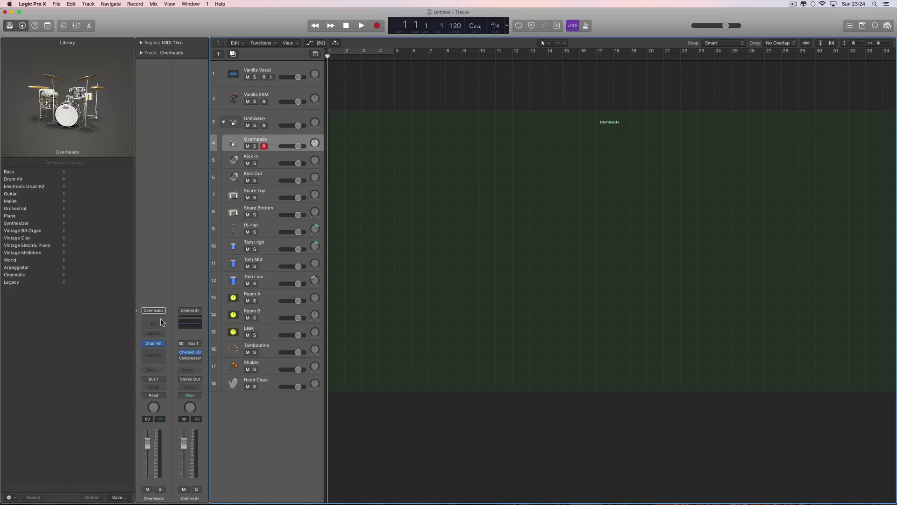
Examine the channel strips of the Kick In, Kick Out and Hi-Hat subtracks, and collapse the Unmixed+ stack
{"action": "left_click", "coordinate": [270, 164]}
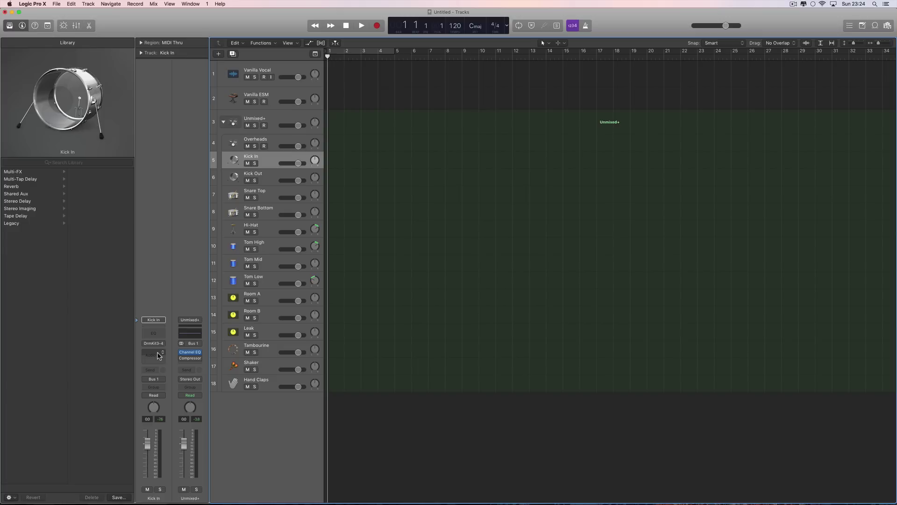
{"action": "left_click", "coordinate": [269, 181]}
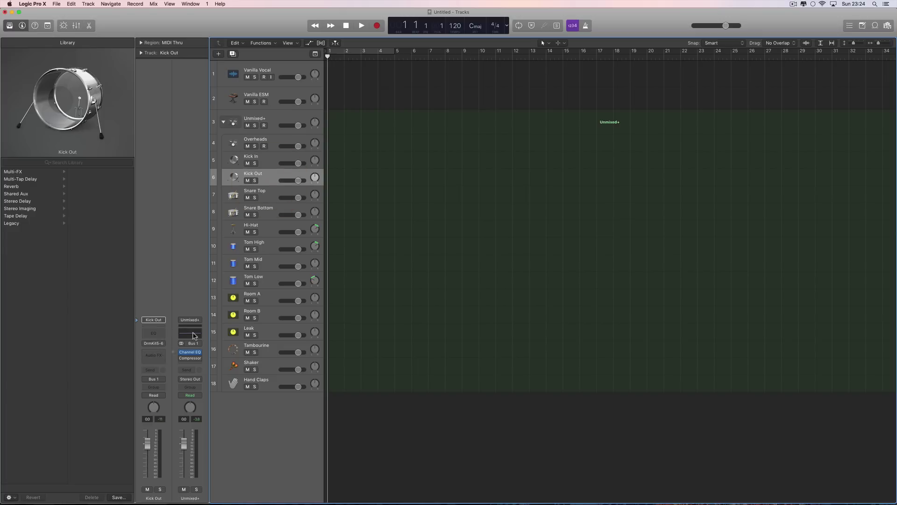
{"action": "left_click", "coordinate": [269, 232]}
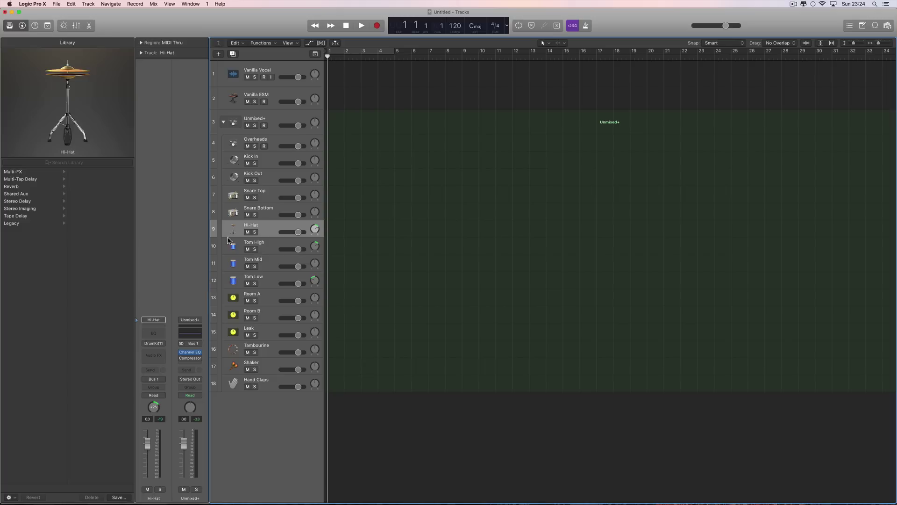
{"action": "left_click", "coordinate": [223, 122]}
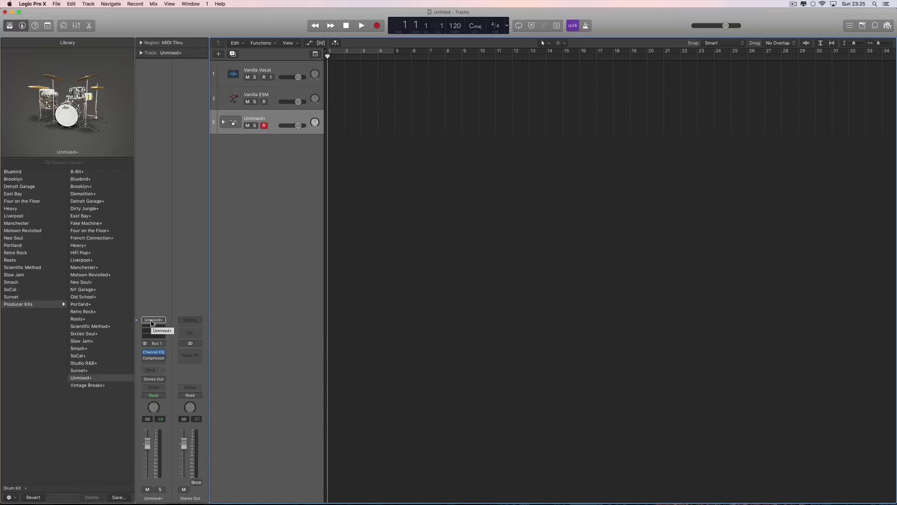
Start saving the Unmixed+ stack as a patch and go to Patches > Instrument > Drum Kit > z01 Producer Kits
{"action": "left_click", "coordinate": [118, 497]}
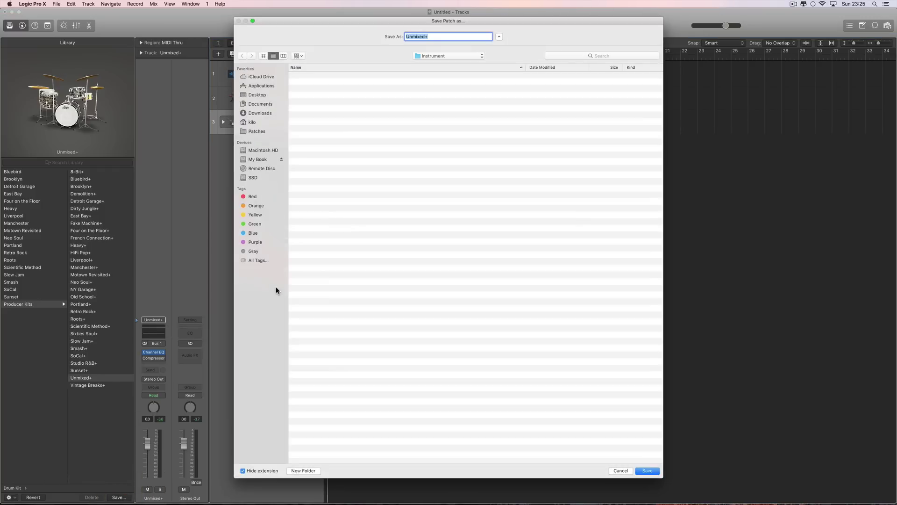
{"action": "left_click_drag", "start_coordinate": [286, 23], "coordinate": [256, 41]}
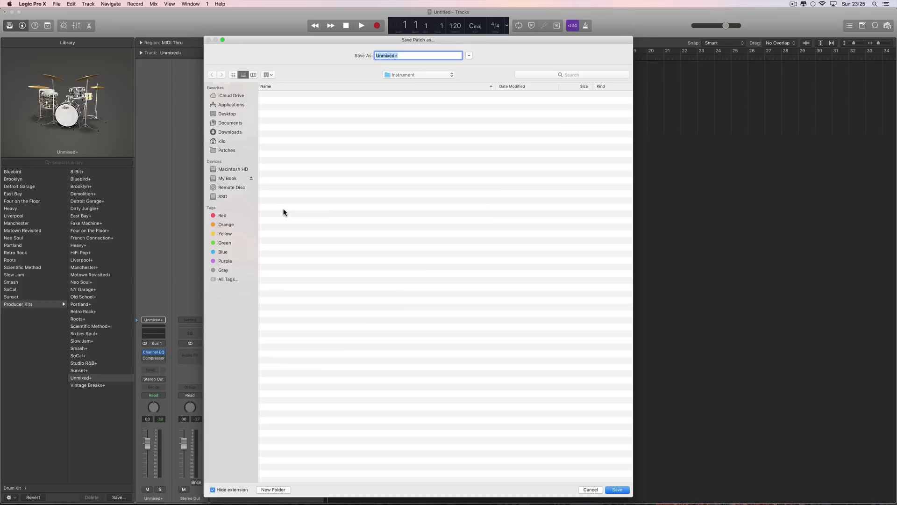
{"action": "left_click", "coordinate": [227, 151]}
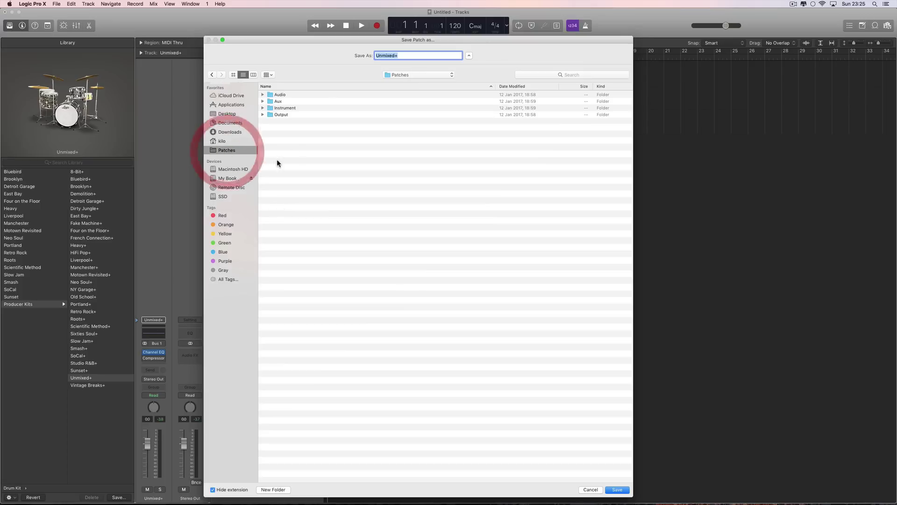
{"action": "double_click", "coordinate": [270, 110]}
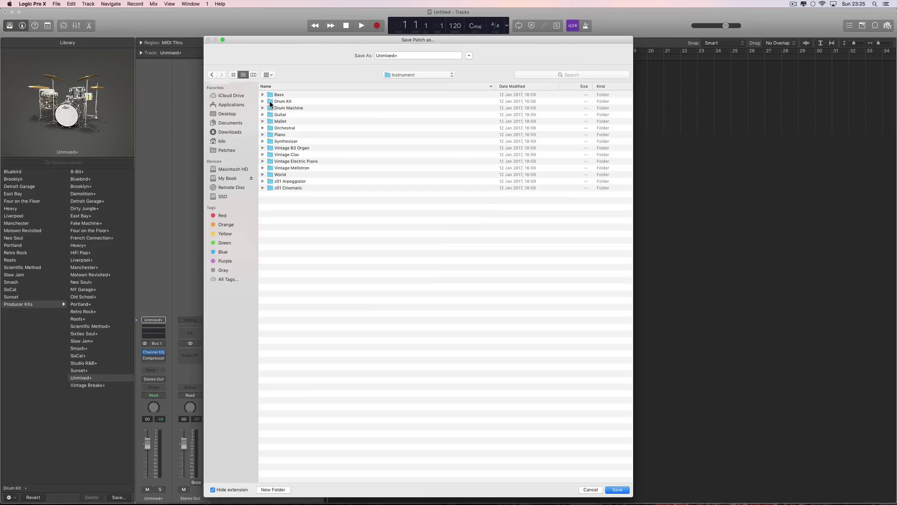
{"action": "double_click", "coordinate": [271, 101]}
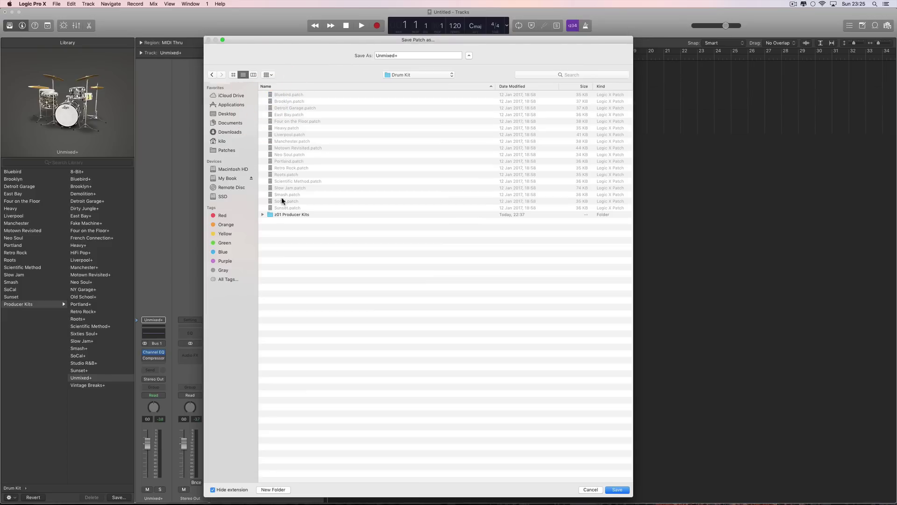
{"action": "double_click", "coordinate": [270, 214]}
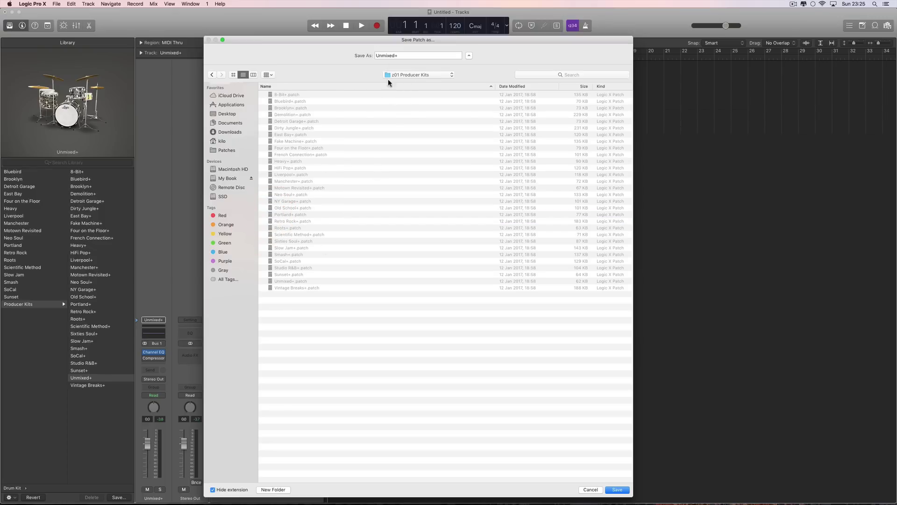
Name the patch "Reggea Basic 1" and save it in the z01 Producer Kits folder
{"action": "left_click_drag", "start_coordinate": [398, 55], "coordinate": [376, 56]}
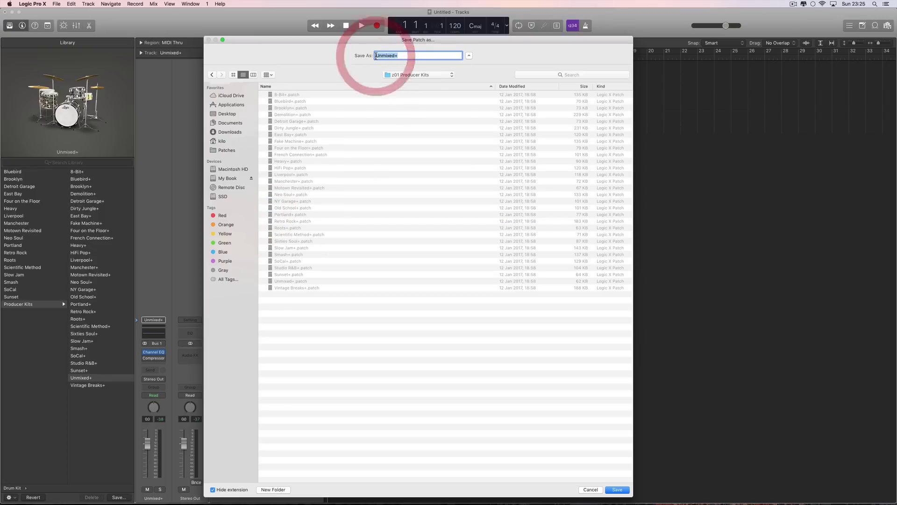
{"action": "type", "text": "Reggea Basic 1"}
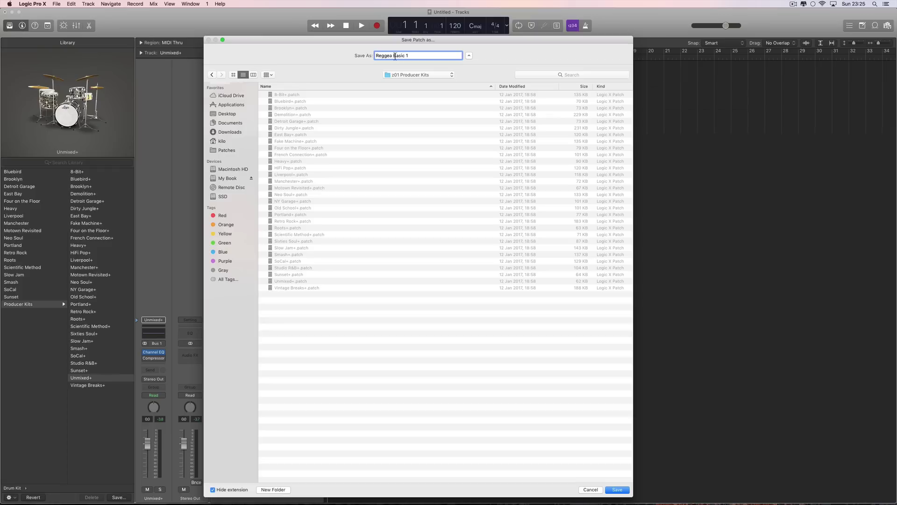
{"action": "left_click", "coordinate": [617, 489]}
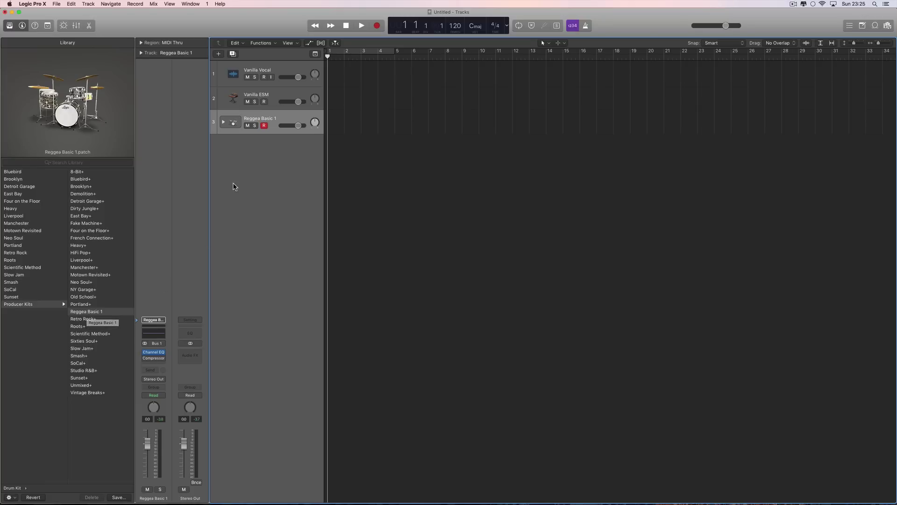
Add a software instrument track and load the After Party patch from Electronic Drum Kit > Drum Machine Designer
{"action": "left_click", "coordinate": [218, 55]}
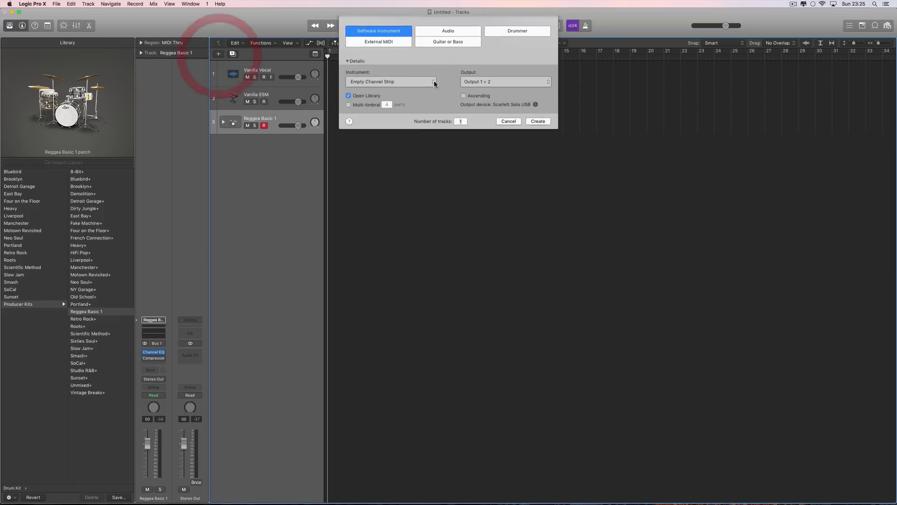
{"action": "left_click", "coordinate": [532, 124]}
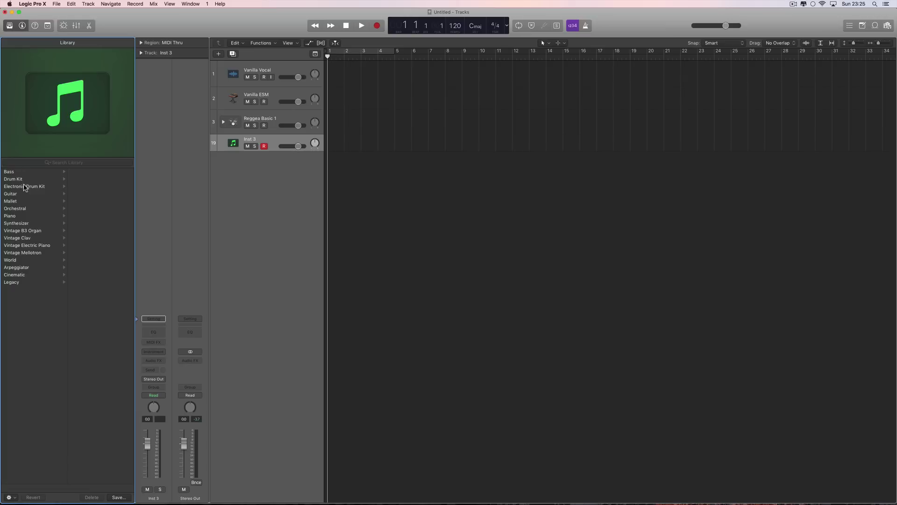
{"action": "left_click", "coordinate": [25, 186]}
{"action": "left_click", "coordinate": [89, 171]}
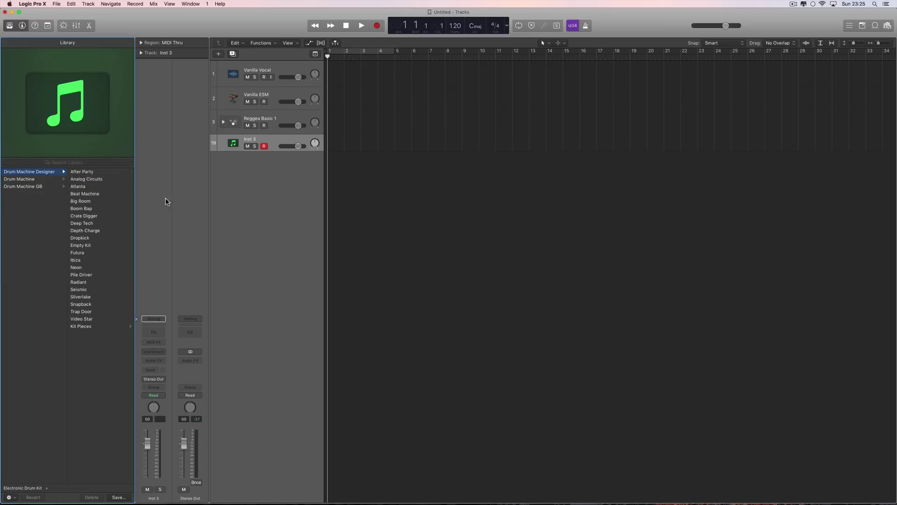
{"action": "left_click", "coordinate": [84, 172]}
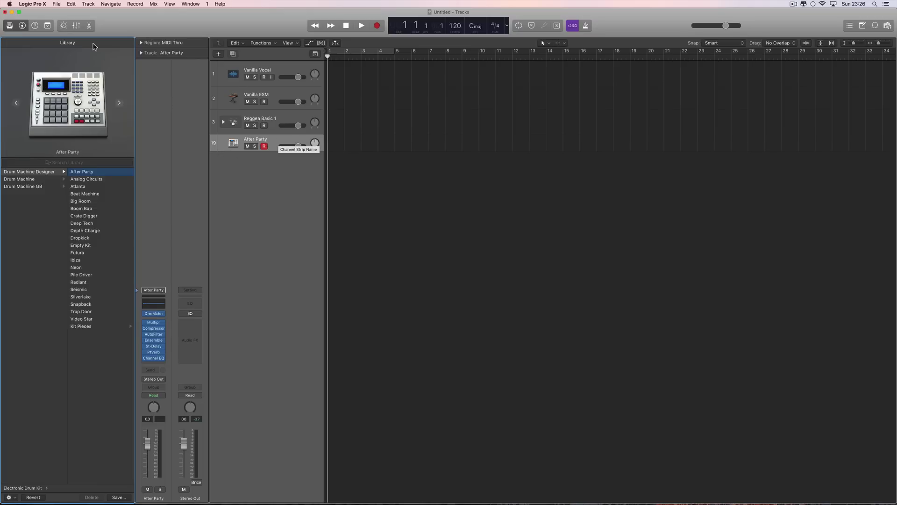
Examine the After Party kit's individual channel strips in the Mixer, collapse them, and hide the Mixer
{"action": "key", "text": "x"}
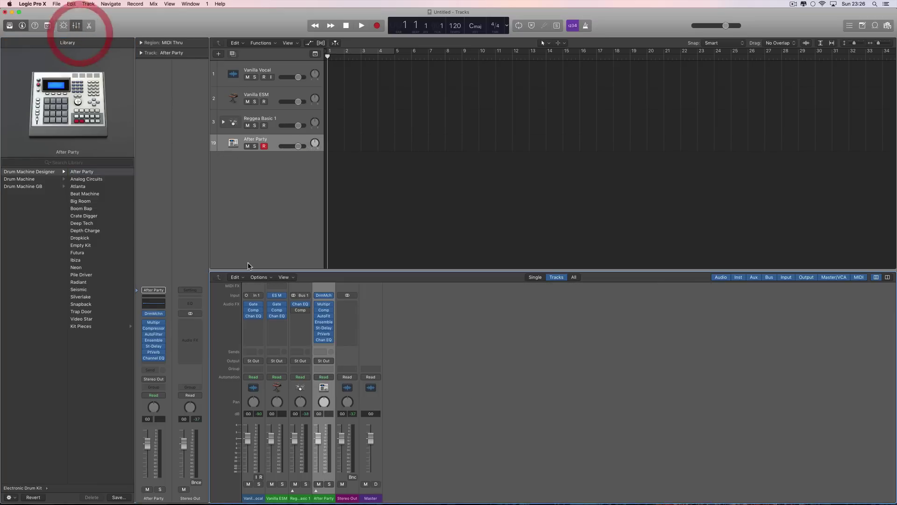
{"action": "left_click", "coordinate": [316, 489]}
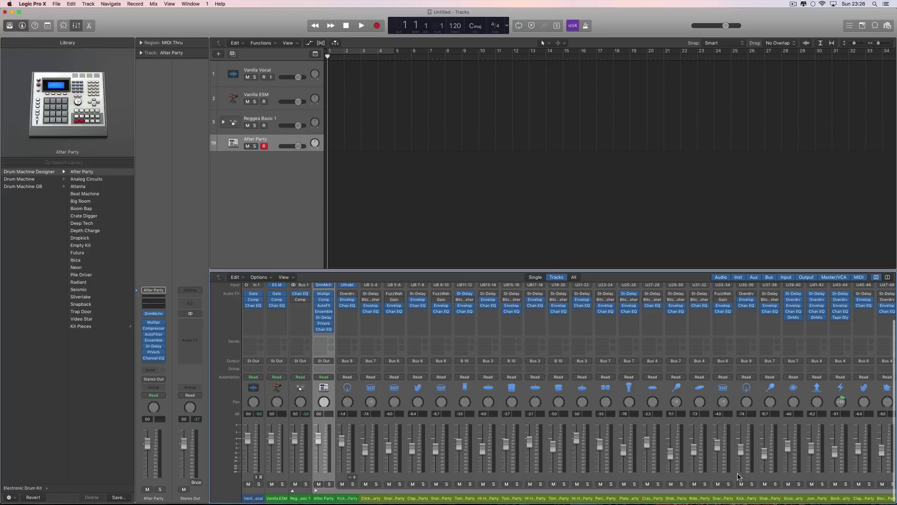
{"action": "left_click", "coordinate": [316, 489]}
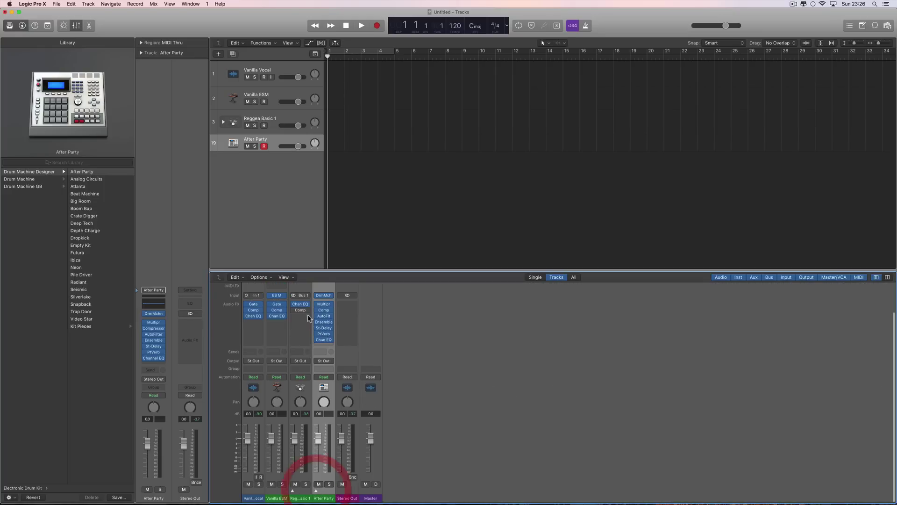
{"action": "left_click", "coordinate": [76, 25]}
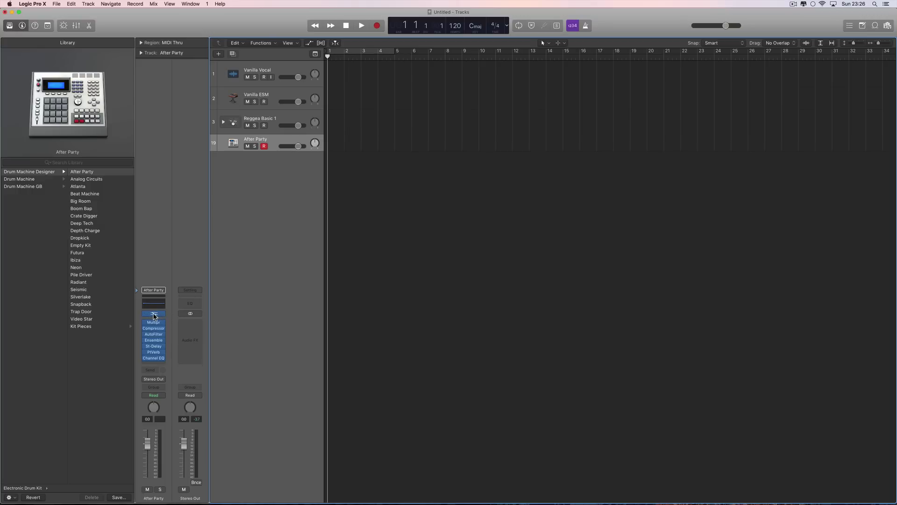
View the Snare 1 pad's controls and kit pieces in Drum Machine Designer, and close the plug-in window
{"action": "left_click", "coordinate": [154, 315]}
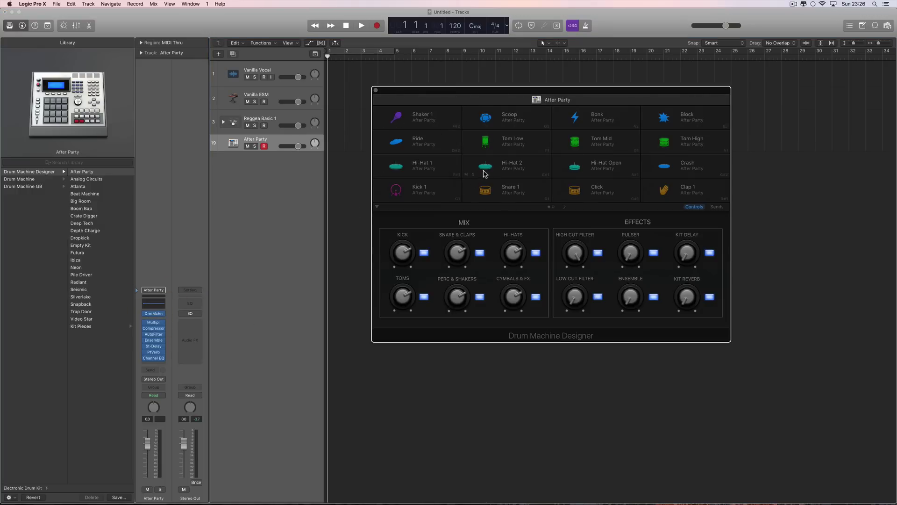
{"action": "left_click", "coordinate": [508, 190]}
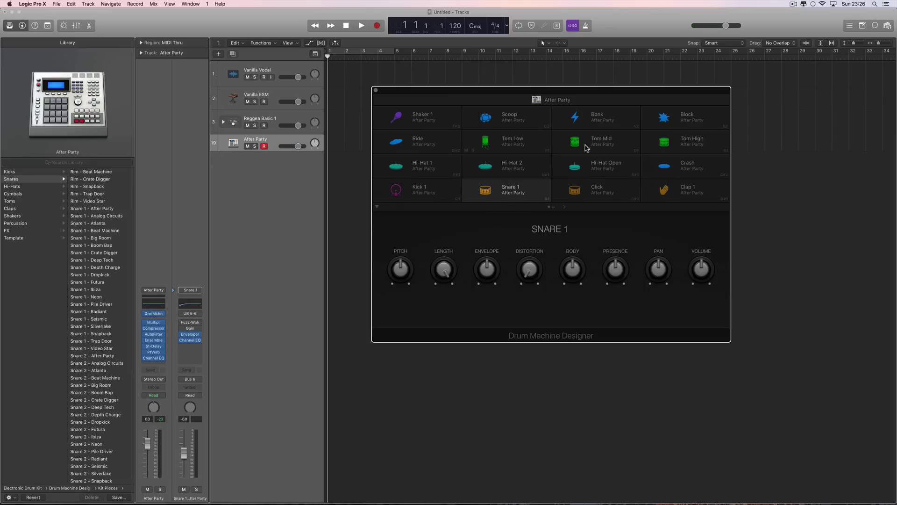
{"action": "left_click", "coordinate": [376, 90]}
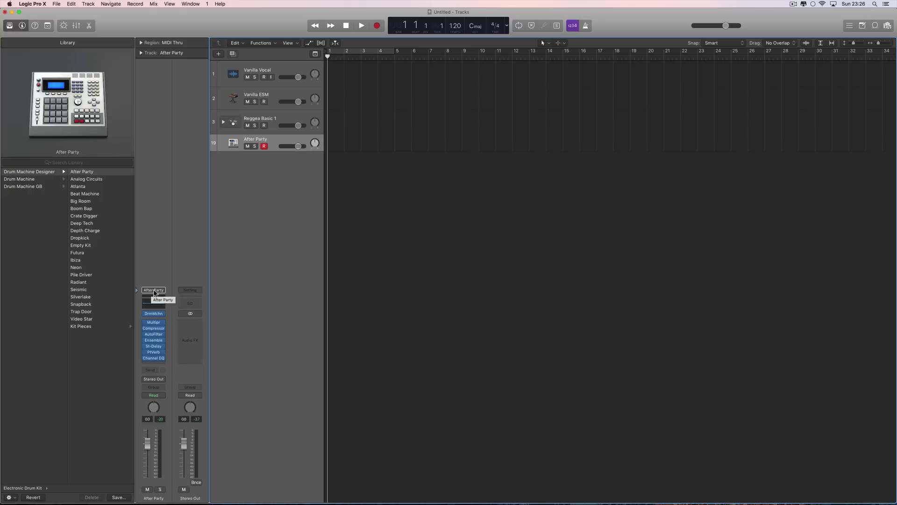
Start saving the After Party track as a patch and go to Patches > Instrument > Drum Machine > 01 Drum Machine Designer
{"action": "left_click", "coordinate": [119, 496]}
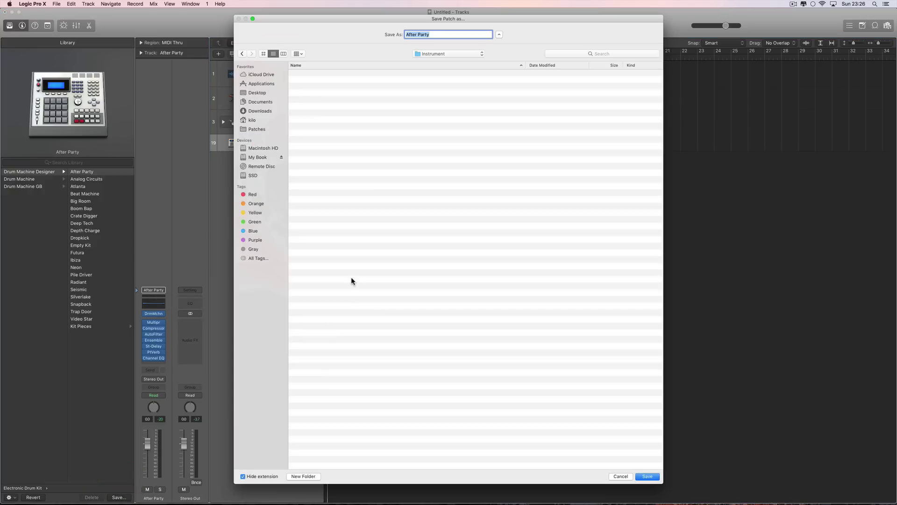
{"action": "left_click", "coordinate": [256, 129]}
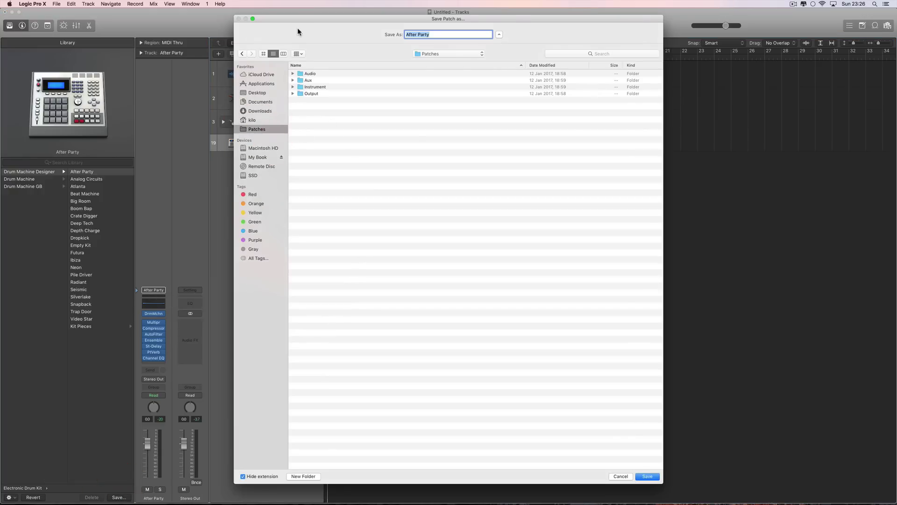
{"action": "left_click_drag", "start_coordinate": [296, 21], "coordinate": [284, 35]}
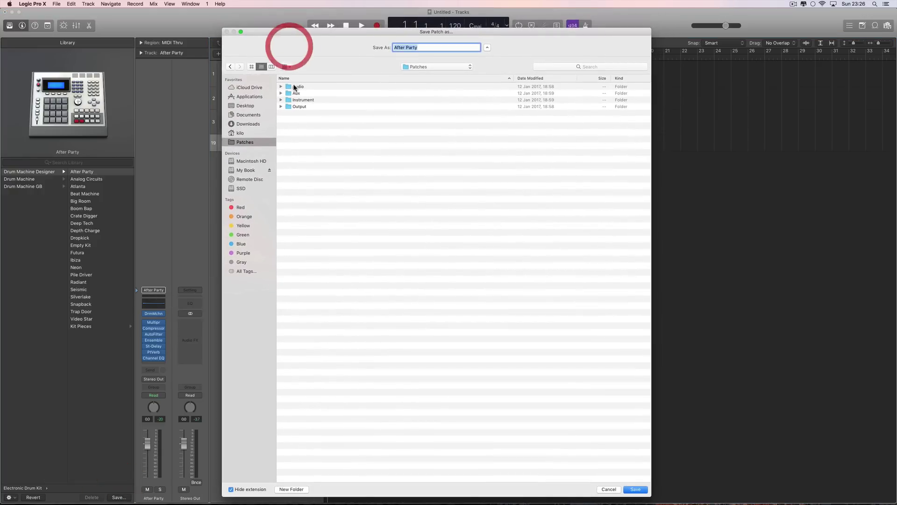
{"action": "double_click", "coordinate": [290, 100]}
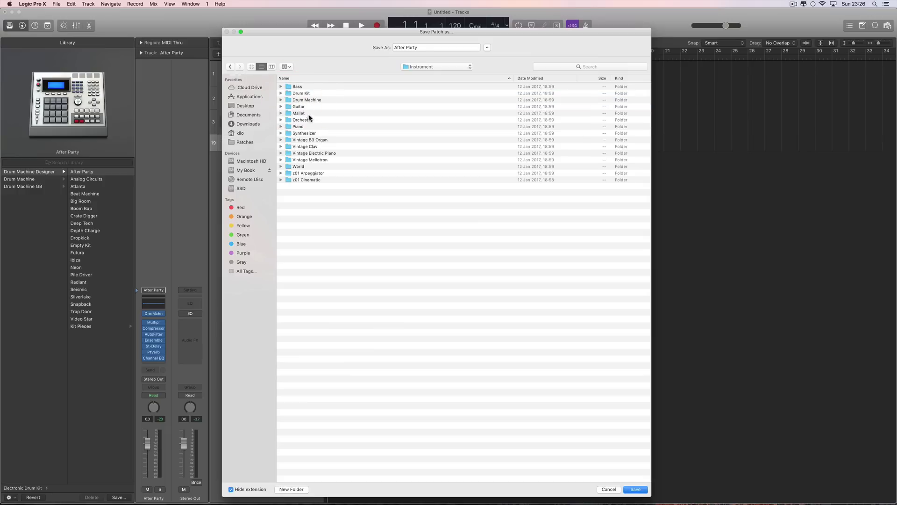
{"action": "double_click", "coordinate": [289, 100]}
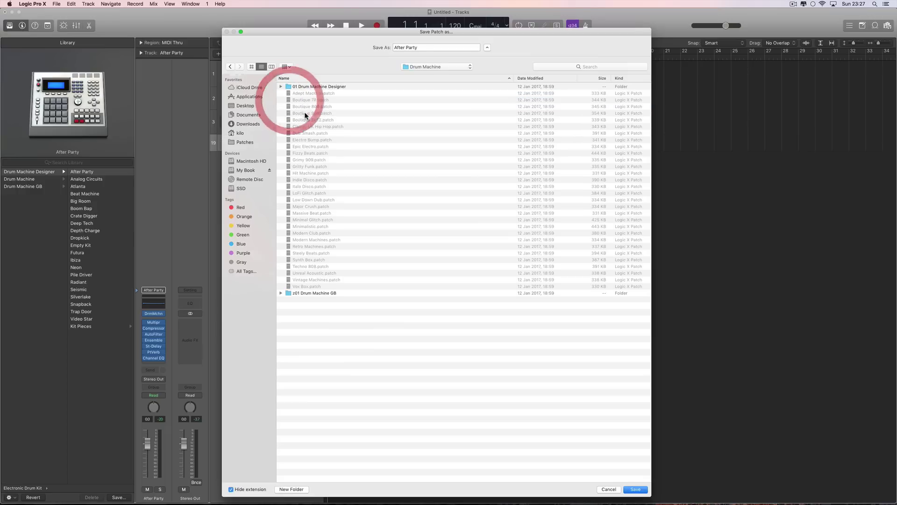
{"action": "double_click", "coordinate": [288, 86]}
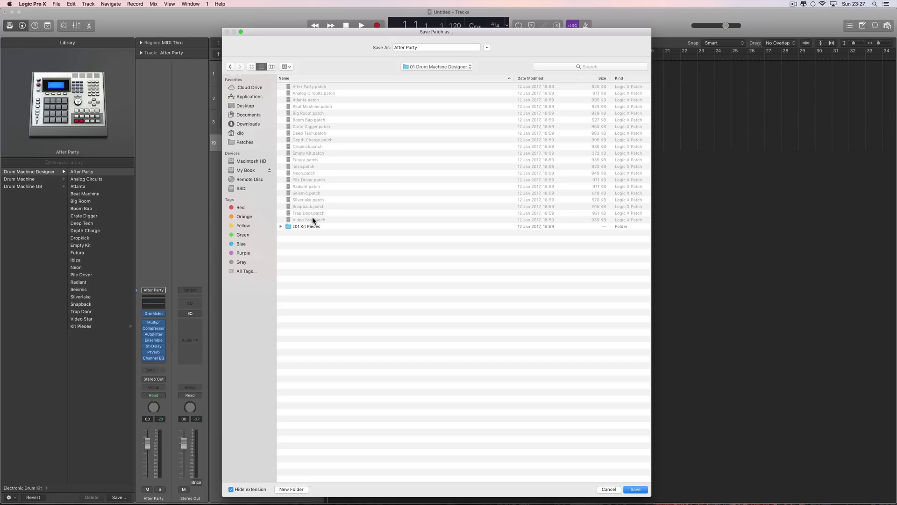
Name the patch "After Party II", save it in the 01 Drum Machine Designer folder, and select it in the Library
{"action": "left_click", "coordinate": [418, 48]}
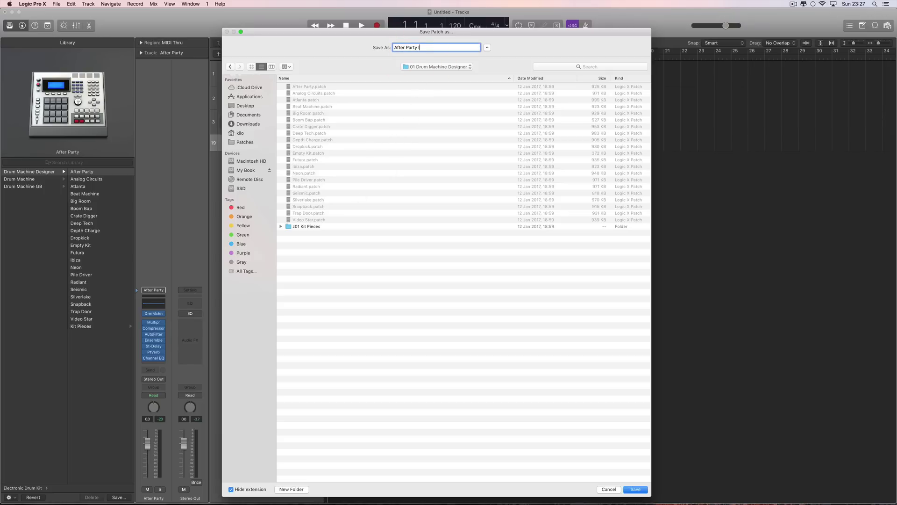
{"action": "left_click", "coordinate": [635, 489]}
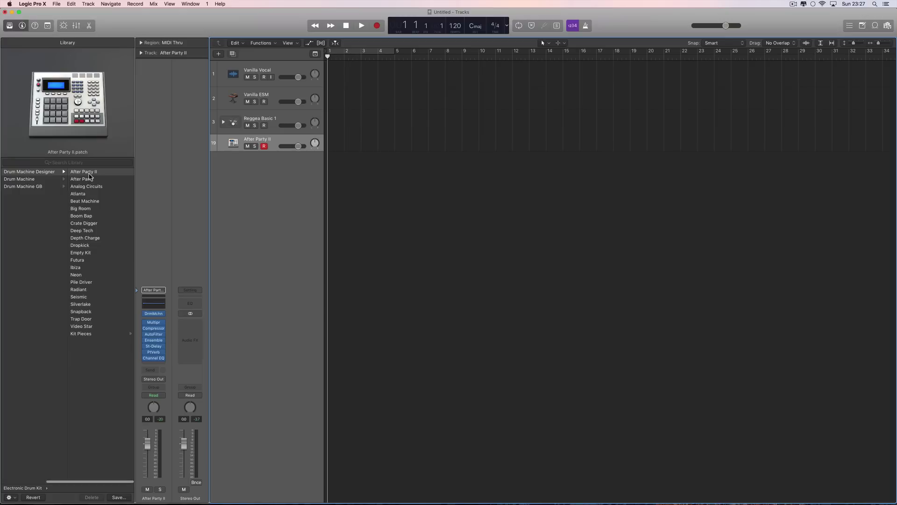
{"action": "left_click", "coordinate": [90, 172]}
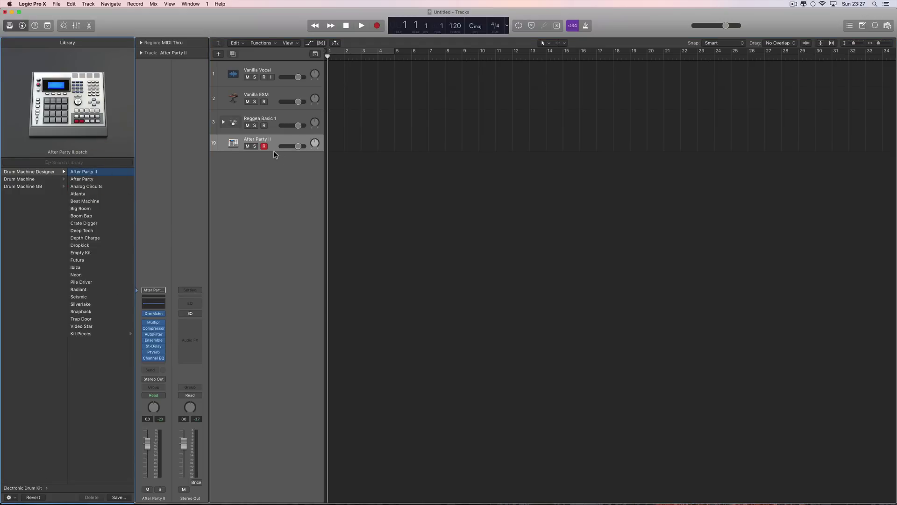
{"action": "left_click_drag", "start_coordinate": [273, 151], "coordinate": [276, 155]}
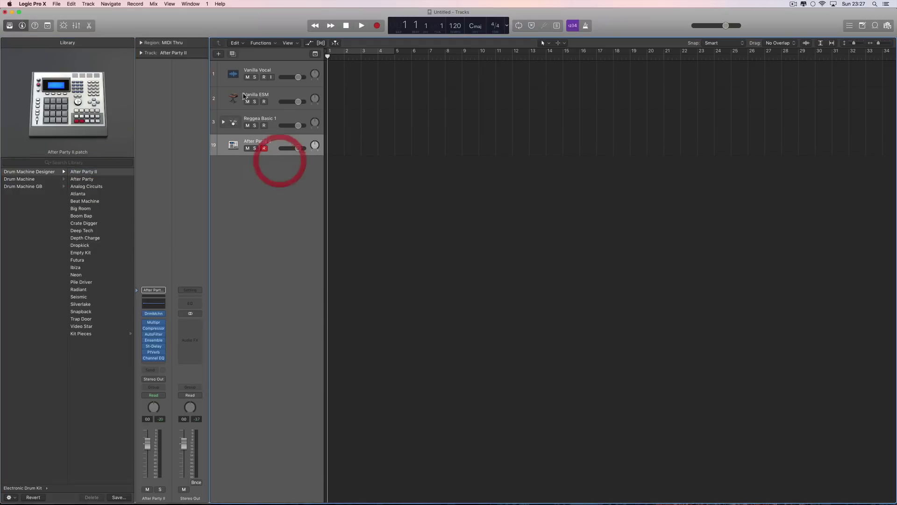
Add another software instrument track and load the Boutique 909 patch from Electronic Drum Kit > Drum Machine
{"action": "left_click", "coordinate": [219, 53]}
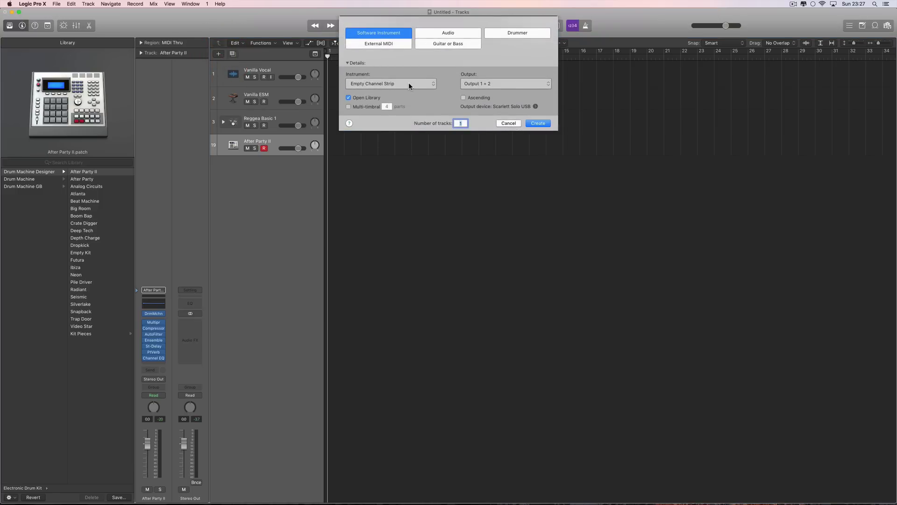
{"action": "left_click", "coordinate": [537, 123]}
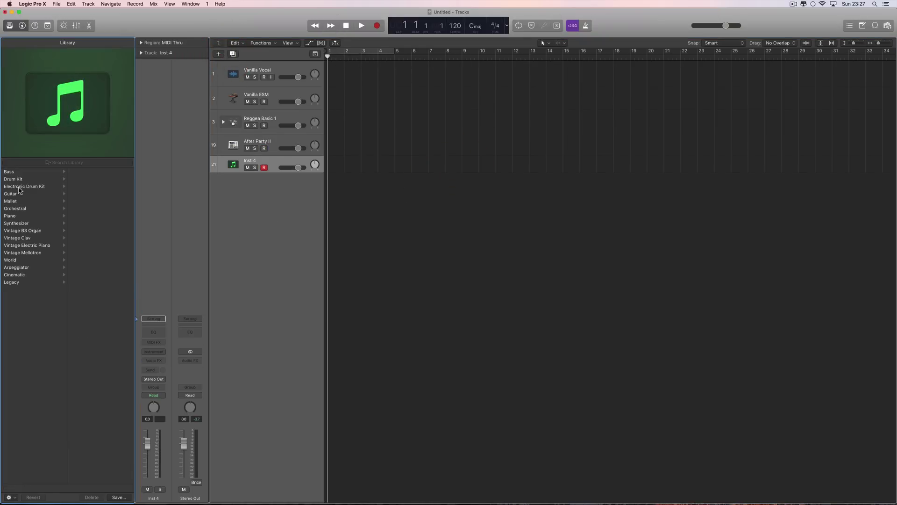
{"action": "left_click", "coordinate": [19, 187]}
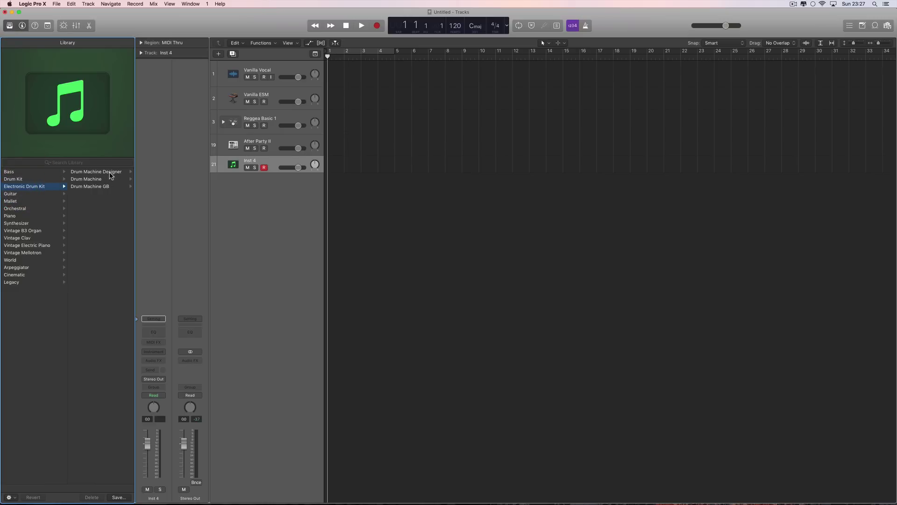
{"action": "left_click", "coordinate": [97, 181]}
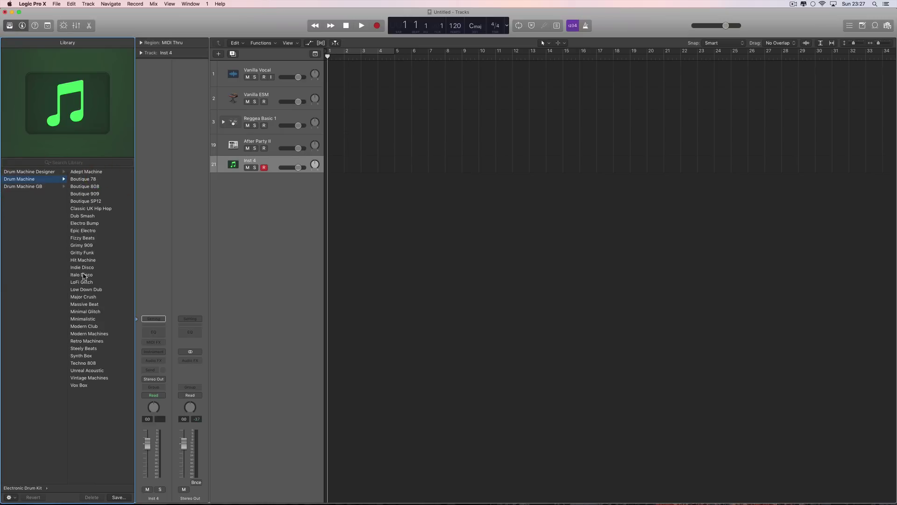
{"action": "left_click", "coordinate": [86, 194]}
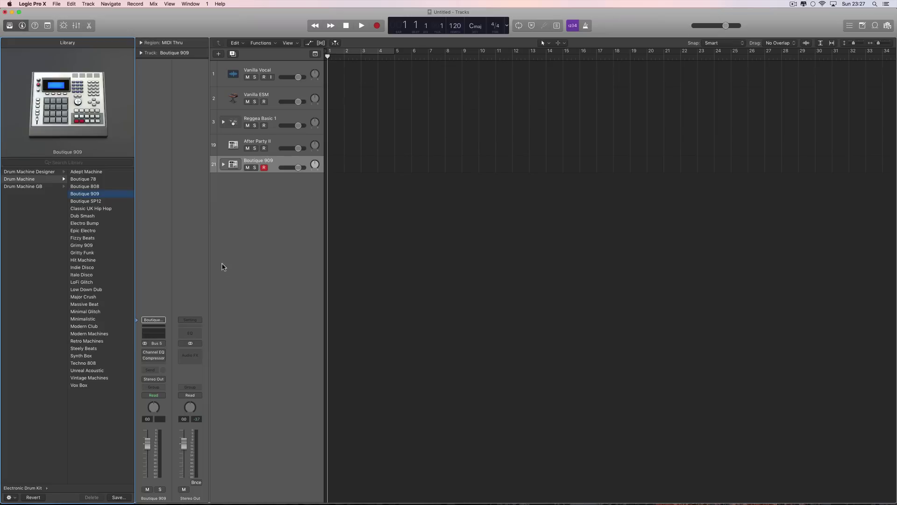
Expand the Boutique 909 stack, open Ultrabeat on its Kick subtrack, and move the plug-in window clear of the channel strips
{"action": "left_click", "coordinate": [277, 163]}
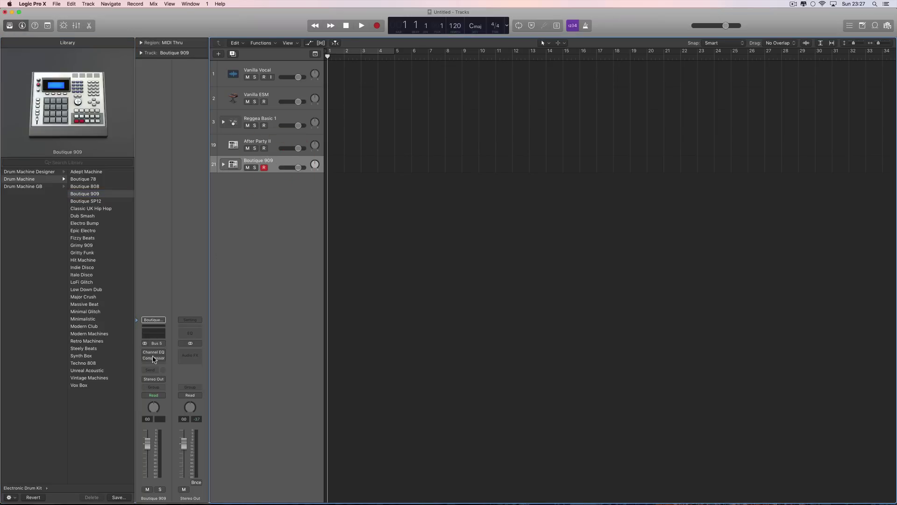
{"action": "left_click", "coordinate": [223, 164]}
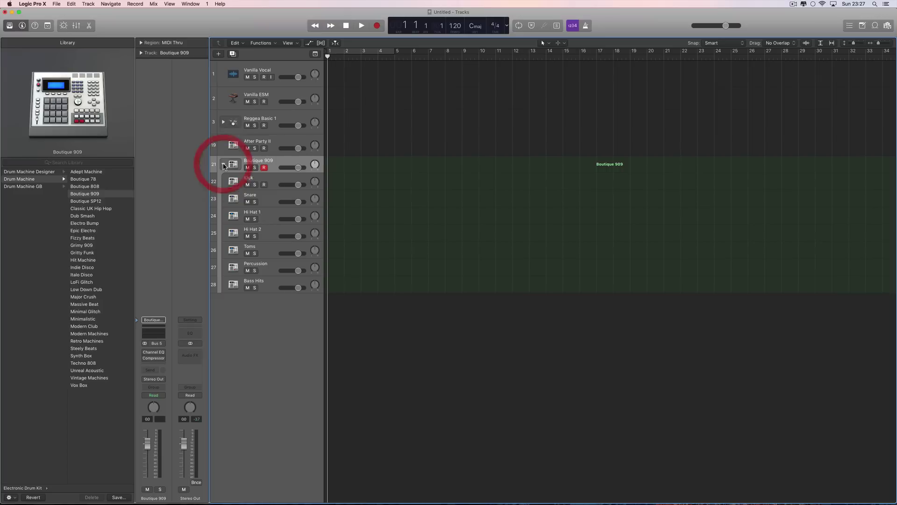
{"action": "left_click", "coordinate": [264, 181]}
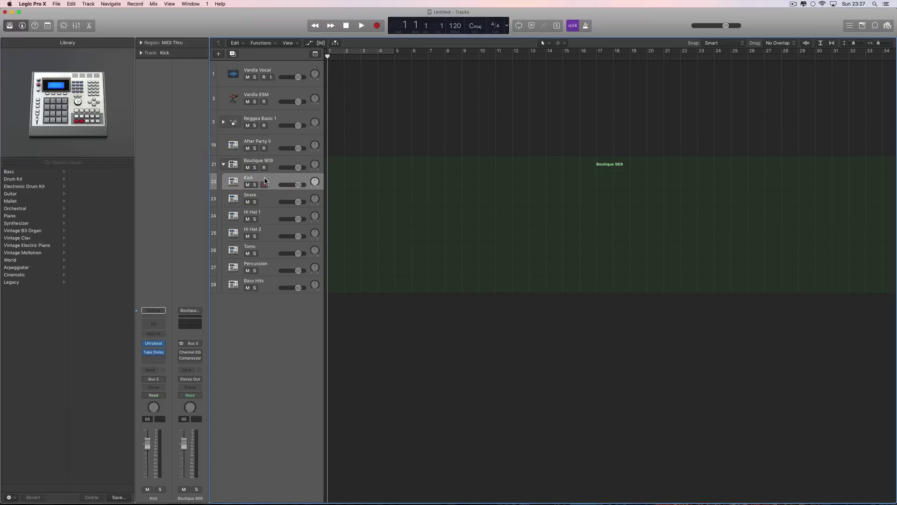
{"action": "left_click", "coordinate": [154, 343]}
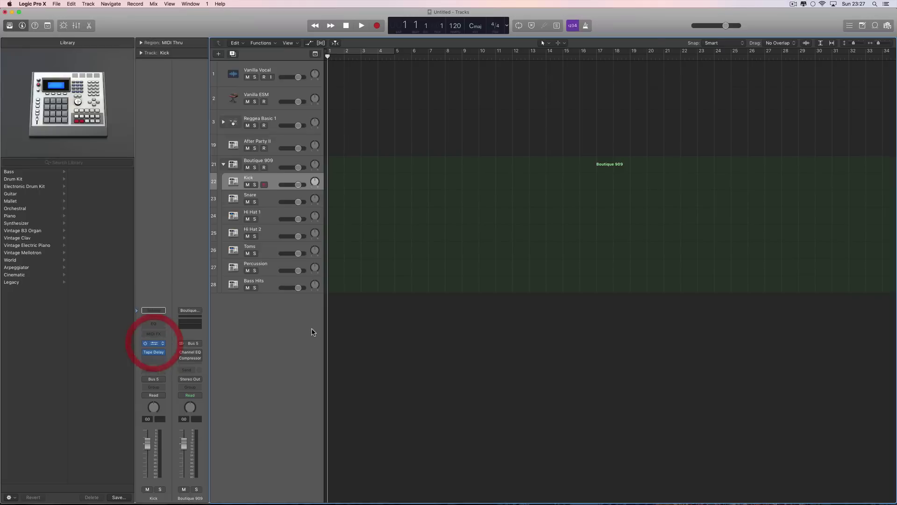
{"action": "left_click_drag", "start_coordinate": [169, 42], "coordinate": [397, 179]}
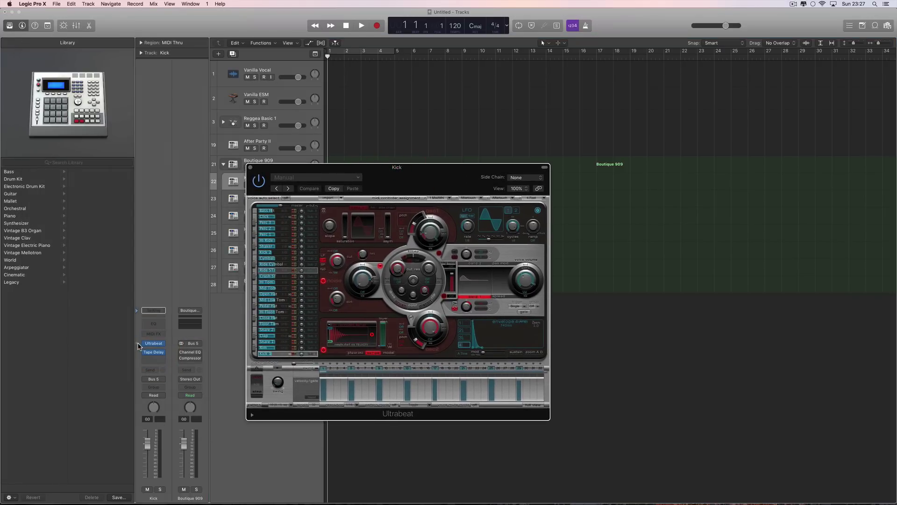
{"action": "left_click_drag", "start_coordinate": [270, 170], "coordinate": [243, 196]}
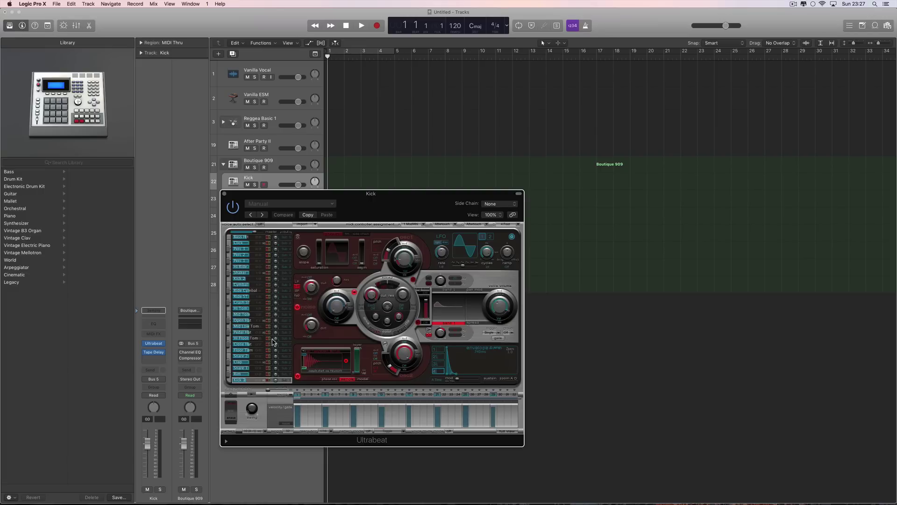
Target Ultrabeat in the Library and compare its Drum Kits, Drum Banks and Tutorial Settings presets with the plug-in's own settings list
{"action": "left_click", "coordinate": [138, 343]}
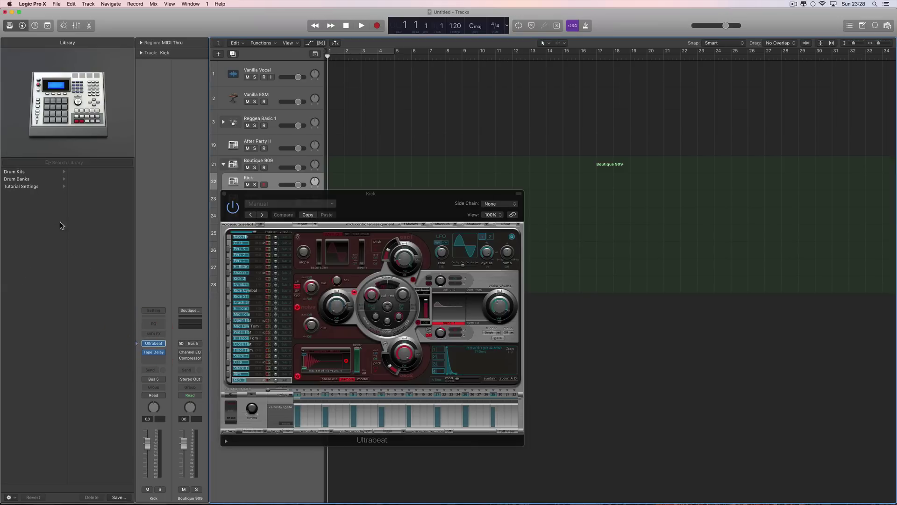
{"action": "left_click", "coordinate": [20, 172]}
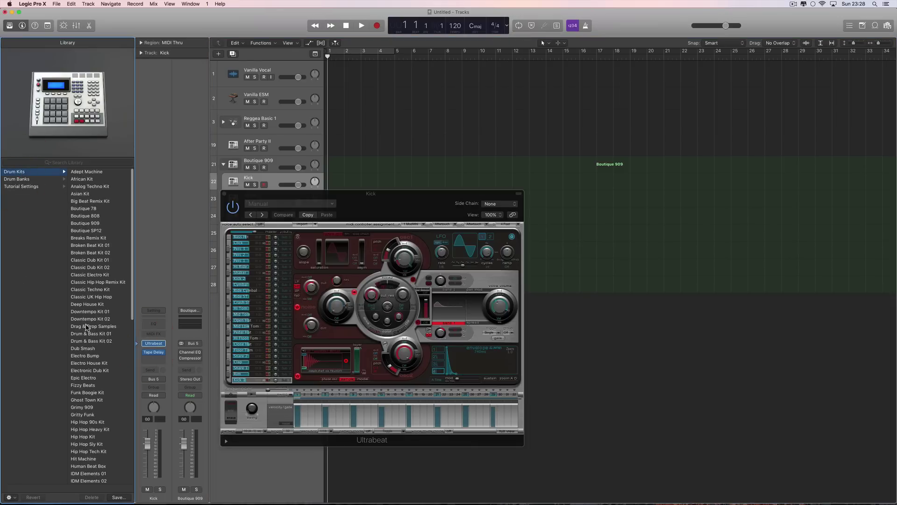
{"action": "left_click", "coordinate": [269, 206]}
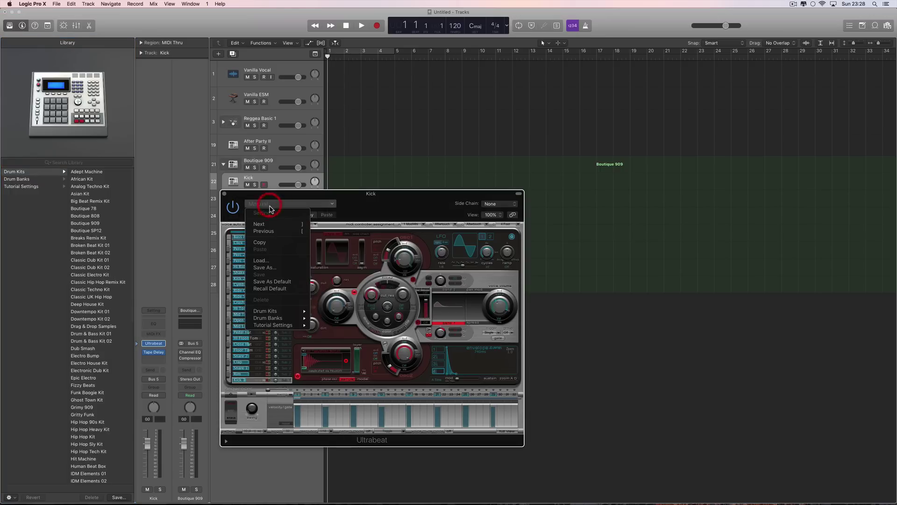
{"action": "mouse_move", "coordinate": [280, 311]}
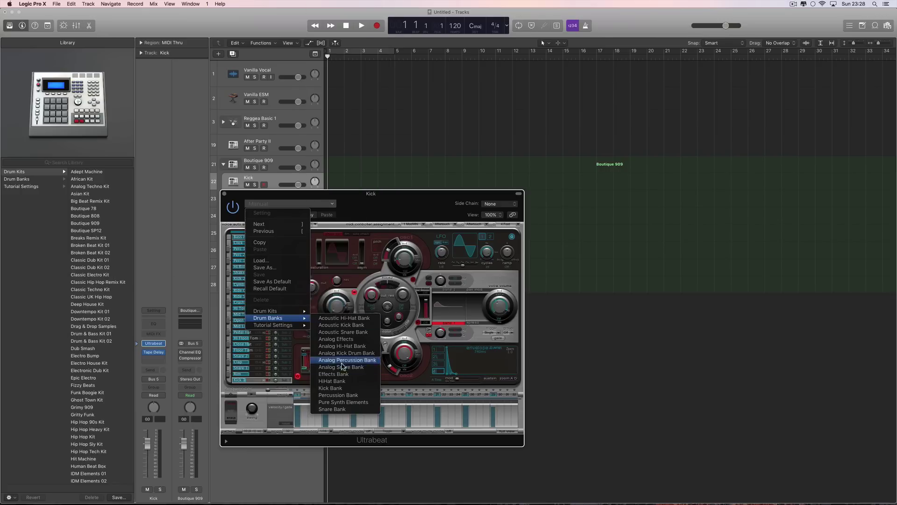
{"action": "left_click", "coordinate": [27, 180]}
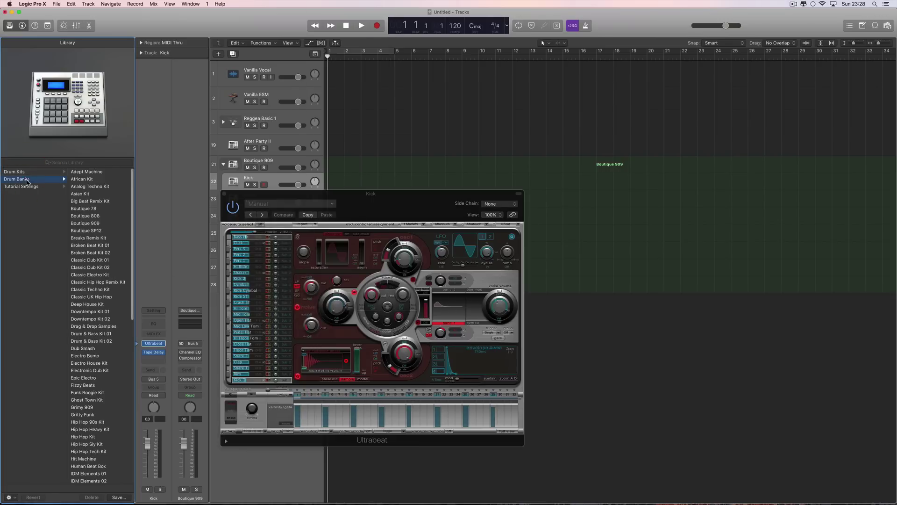
{"action": "left_click", "coordinate": [248, 204]}
{"action": "mouse_move", "coordinate": [277, 326]}
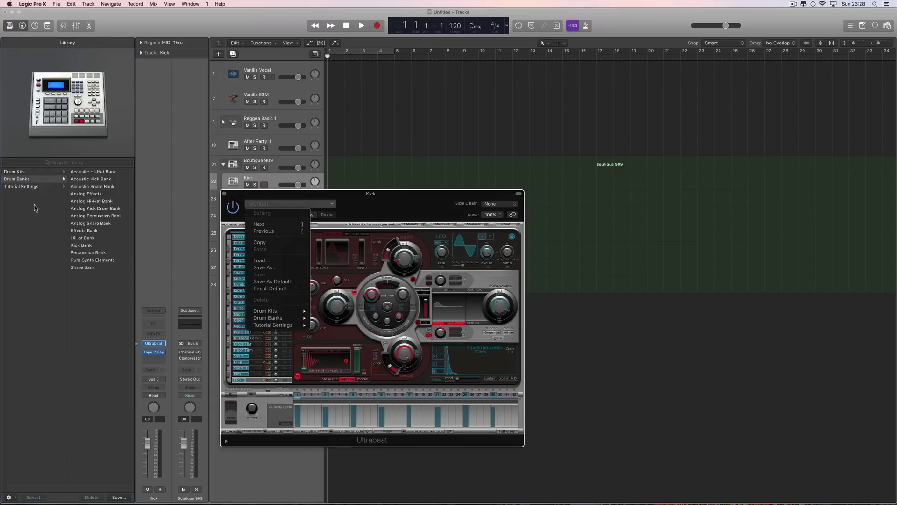
{"action": "left_click", "coordinate": [28, 188]}
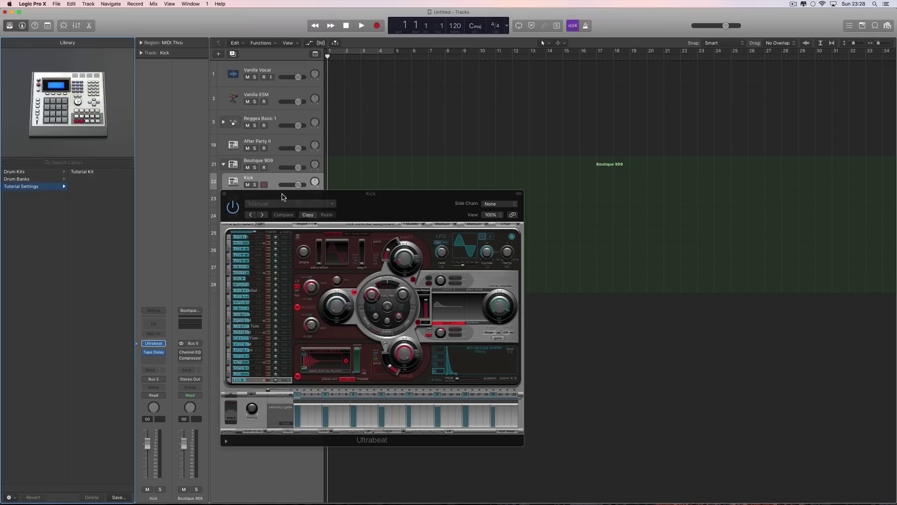
{"action": "left_click_drag", "start_coordinate": [283, 196], "coordinate": [255, 211]}
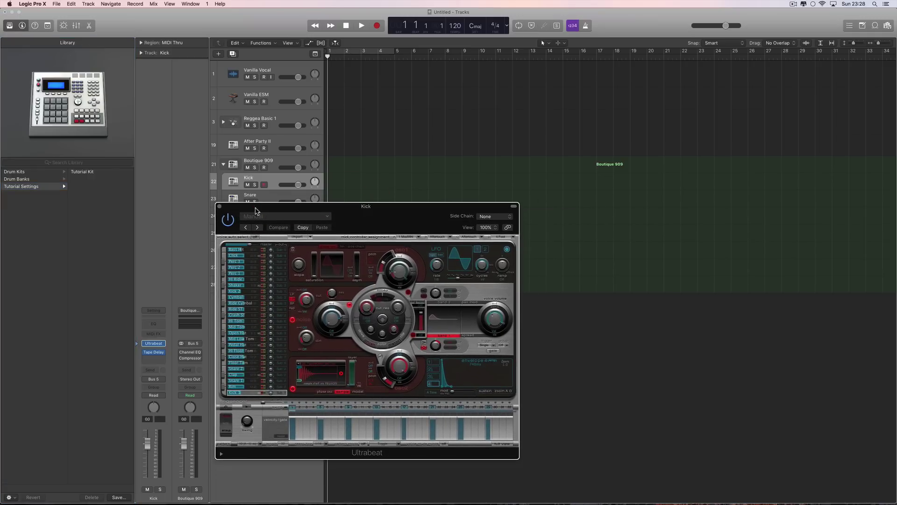
{"action": "left_click", "coordinate": [23, 172]}
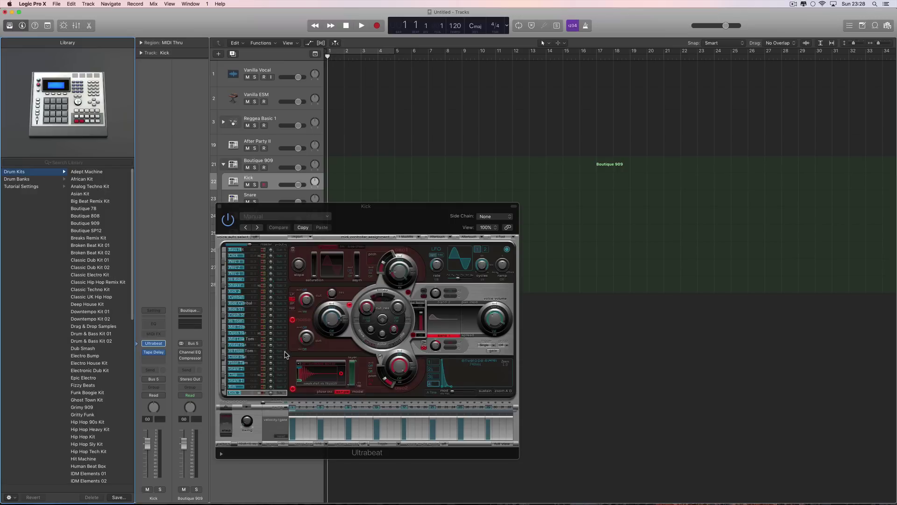
Select the second-lowest drum sound in Ultrabeat, close the plug-in window, and select and collapse the Boutique 909 stack
{"action": "left_click", "coordinate": [254, 381]}
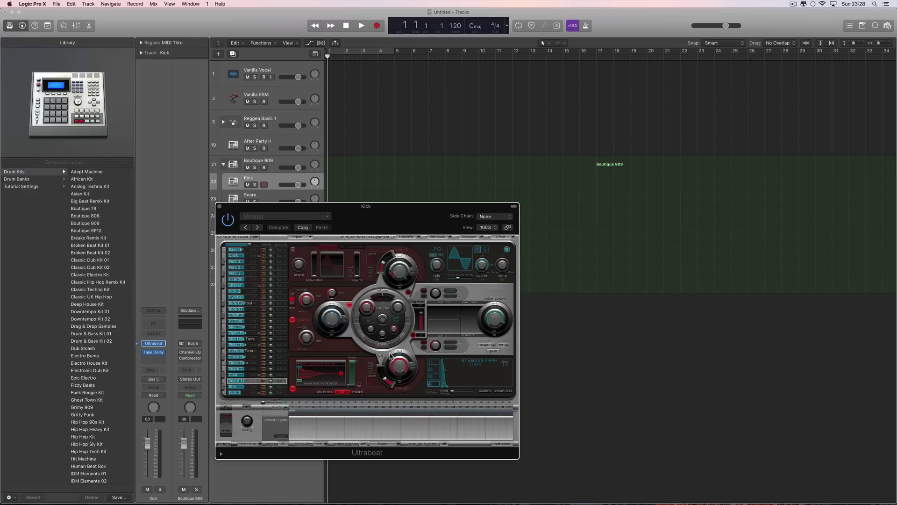
{"action": "left_click", "coordinate": [219, 206]}
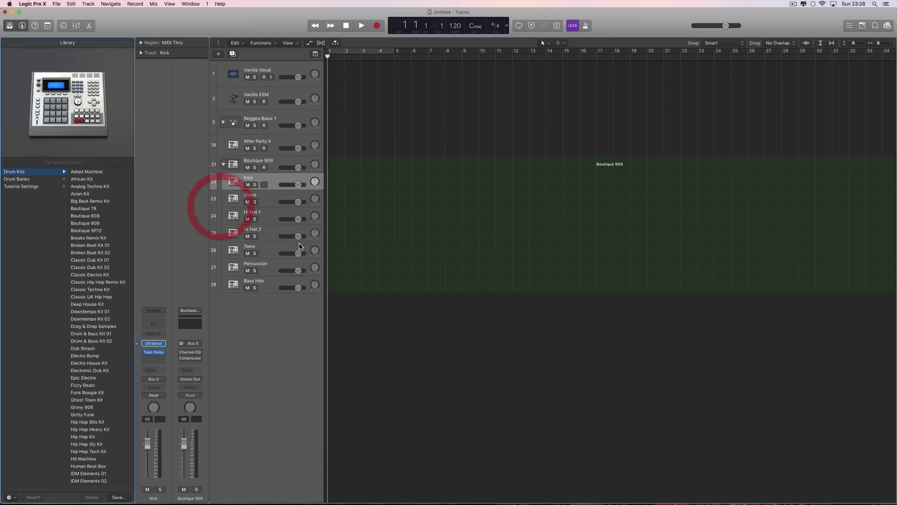
{"action": "left_click", "coordinate": [274, 164]}
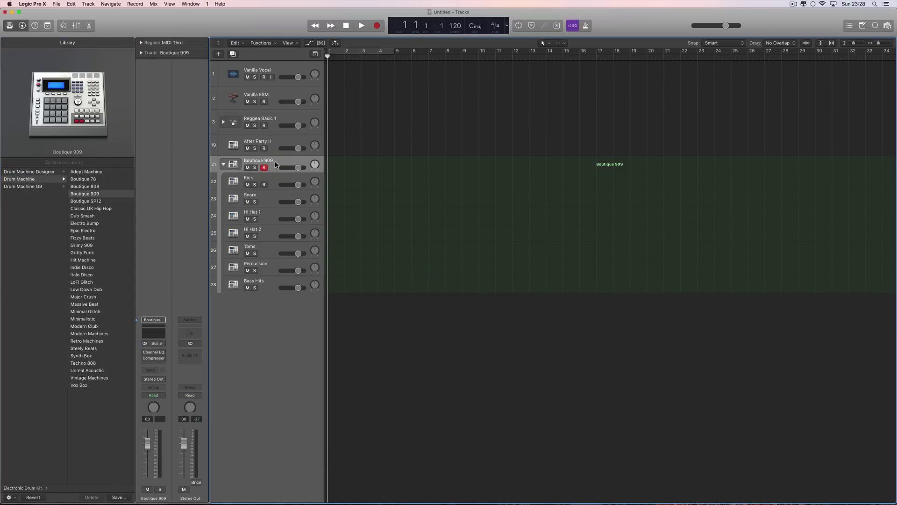
{"action": "left_click", "coordinate": [224, 165]}
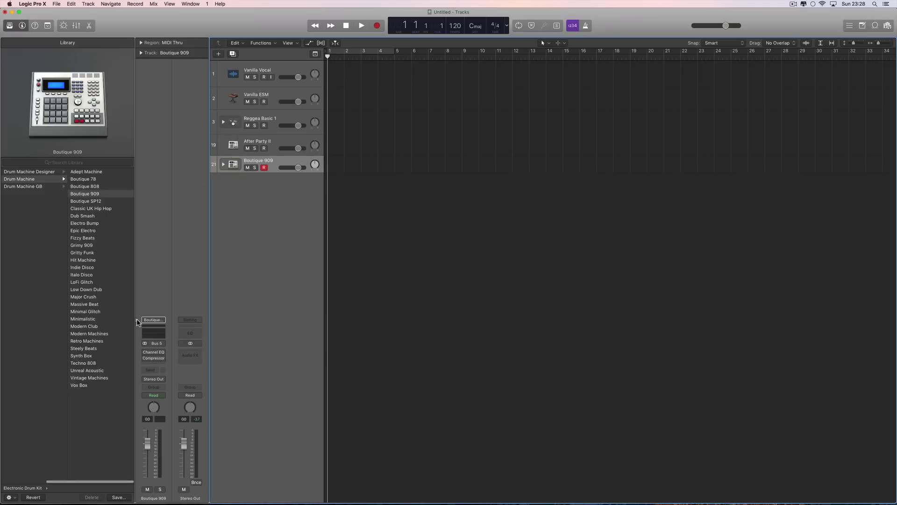
Start saving the Boutique 909 stack as a patch and go to Patches > Instrument > Drum Machine
{"action": "left_click", "coordinate": [118, 497]}
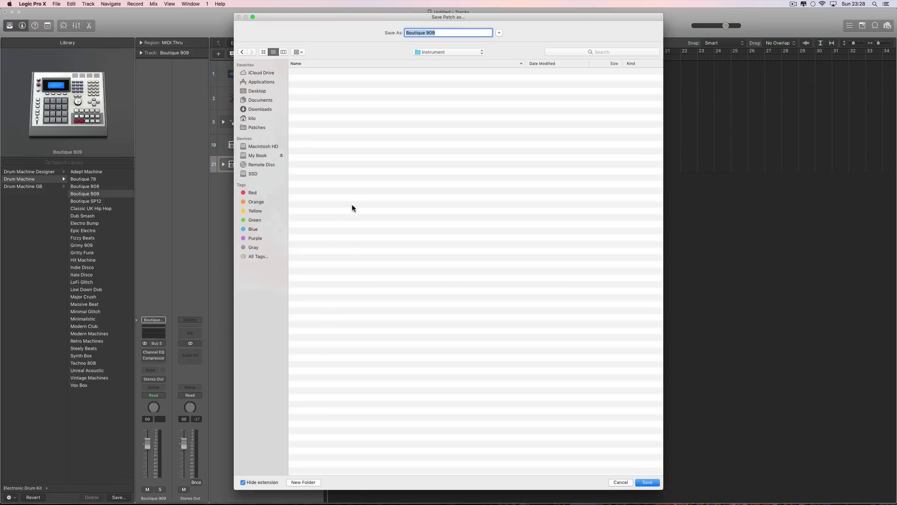
{"action": "left_click", "coordinate": [258, 126]}
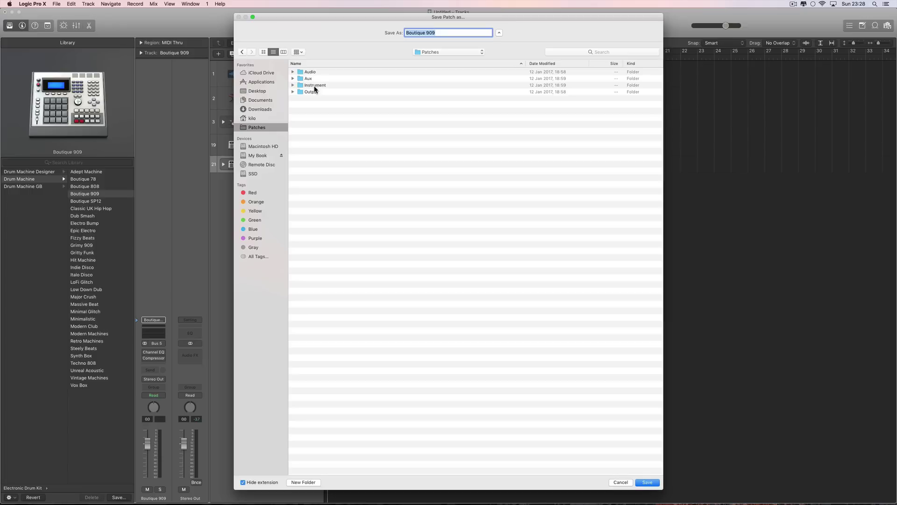
{"action": "left_click_drag", "start_coordinate": [300, 19], "coordinate": [296, 22]}
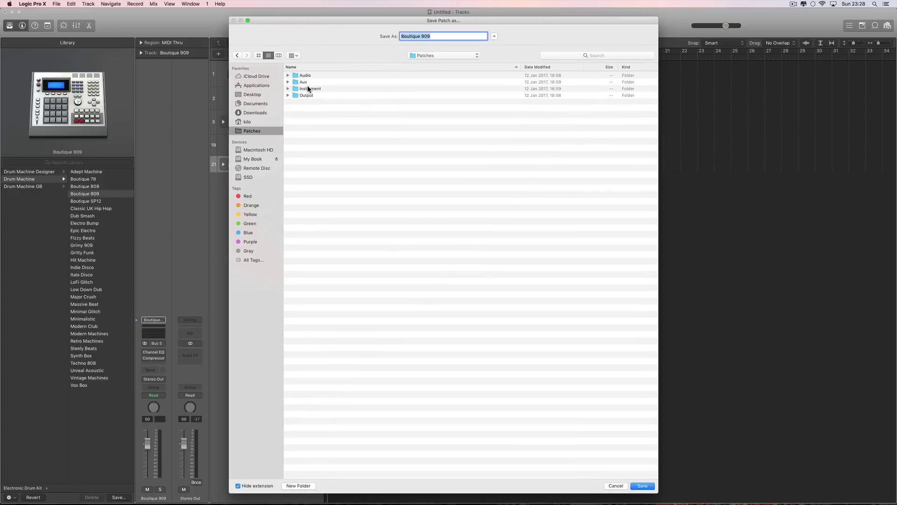
{"action": "left_click", "coordinate": [309, 89]}
{"action": "double_click", "coordinate": [310, 89]}
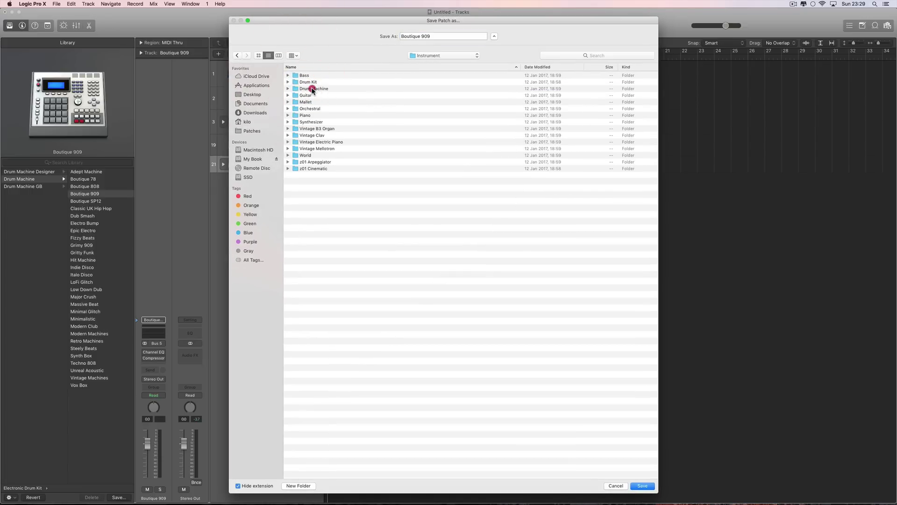
{"action": "double_click", "coordinate": [312, 89]}
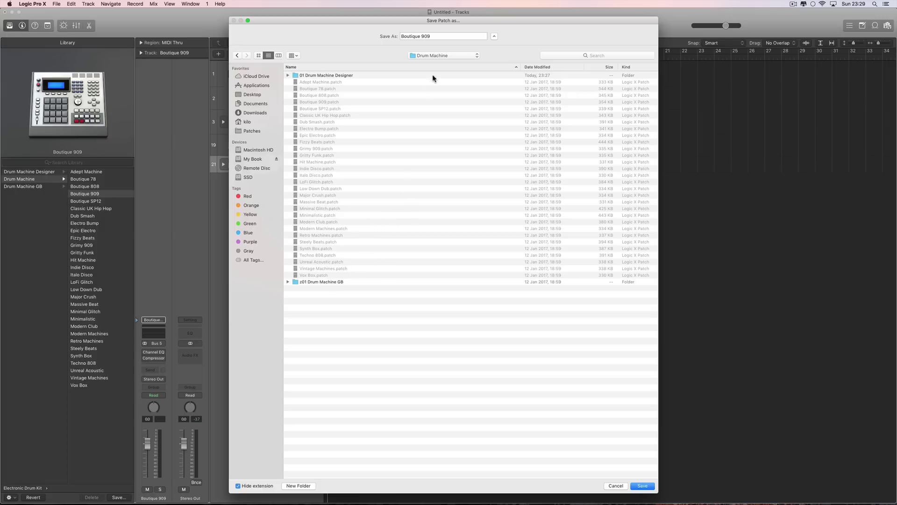
Save the patch as "Boutique 909 II" in the Drum Machine folder, and switch to the original Boutique 909 and back in the Library
{"action": "left_click", "coordinate": [437, 36]}
{"action": "left_click", "coordinate": [643, 485]}
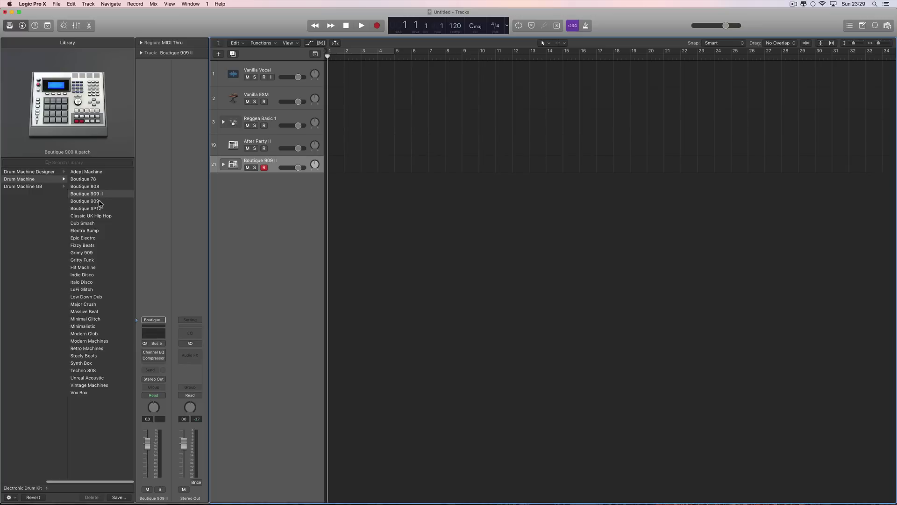
{"action": "left_click", "coordinate": [100, 200]}
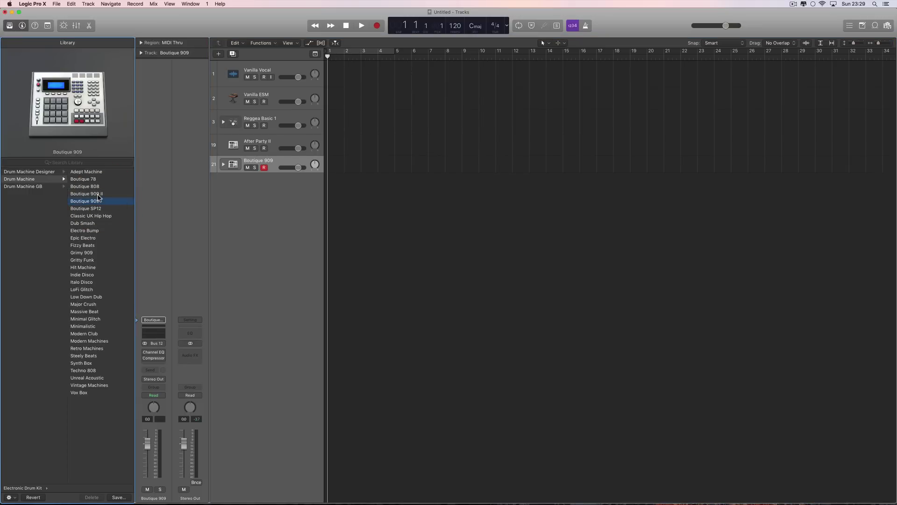
{"action": "left_click", "coordinate": [98, 194]}
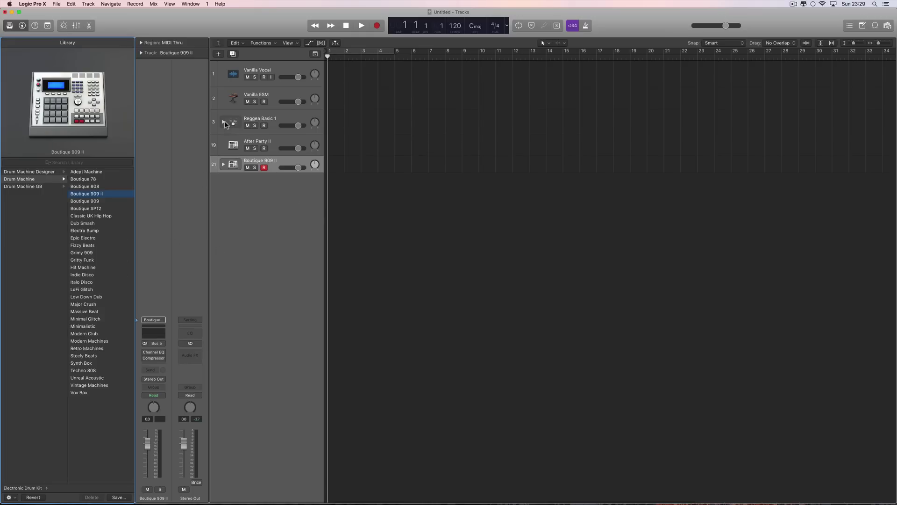
Expand the Boutique 909 II stack, examine the plug-ins on its Kick, Snare and Hi Hat 1 channel strips, and collapse it again
{"action": "left_click", "coordinate": [223, 164]}
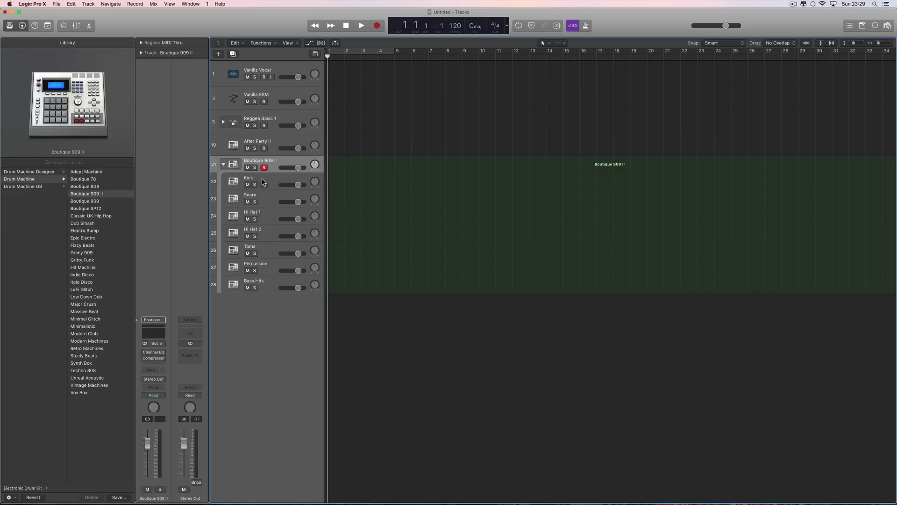
{"action": "left_click", "coordinate": [263, 182]}
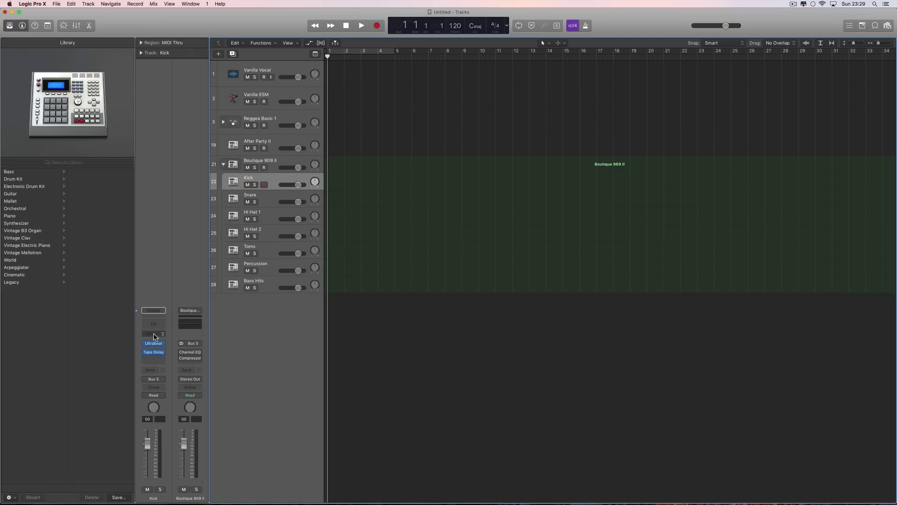
{"action": "mouse_move", "coordinate": [156, 347]}
{"action": "left_click", "coordinate": [271, 201]}
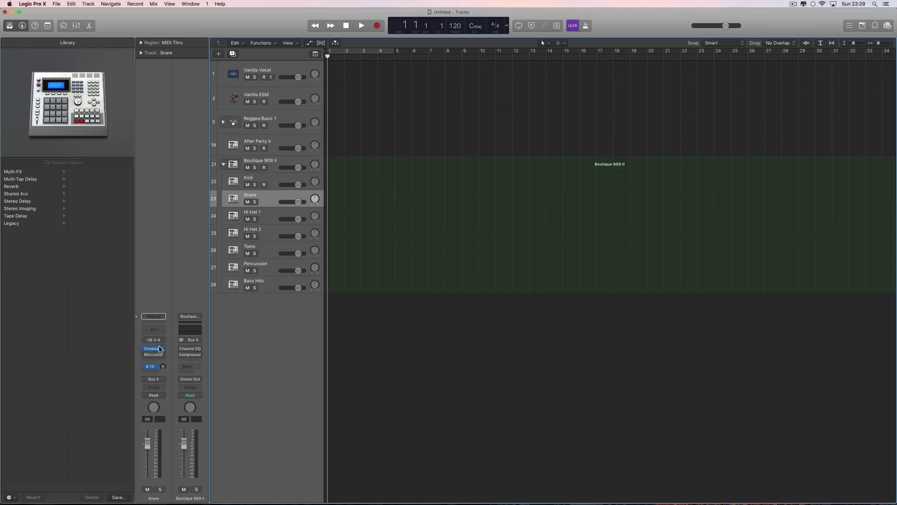
{"action": "left_click", "coordinate": [272, 220]}
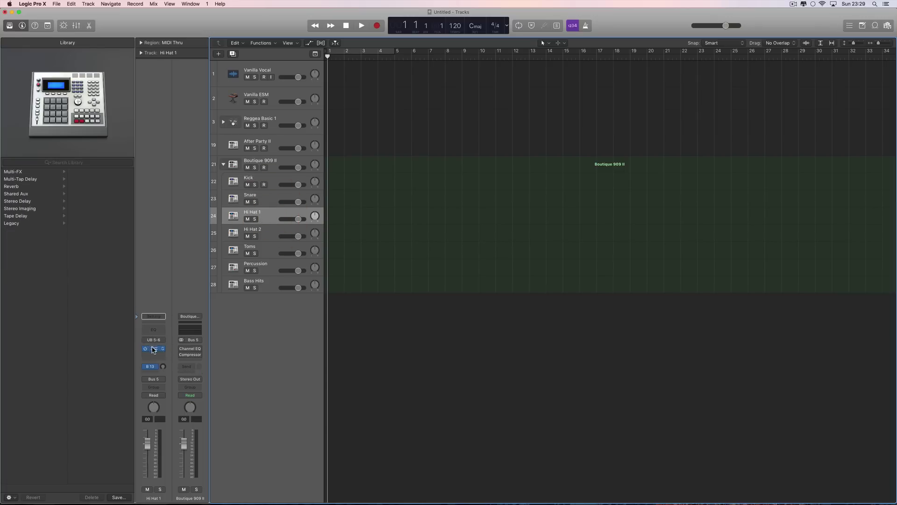
{"action": "left_click", "coordinate": [260, 161]}
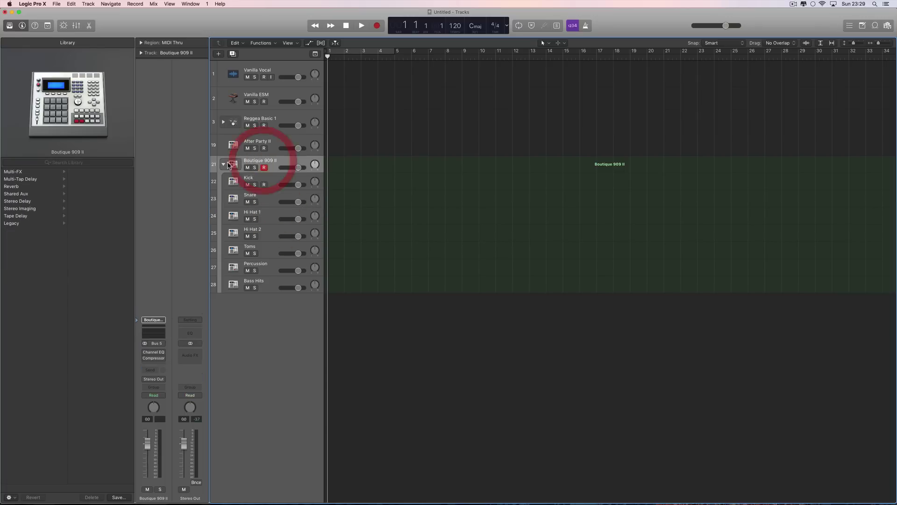
{"action": "left_click", "coordinate": [223, 164]}
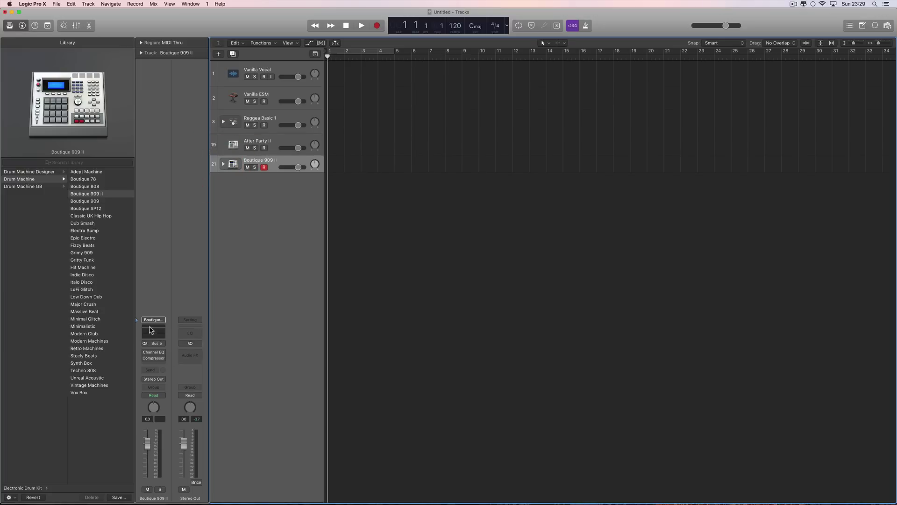